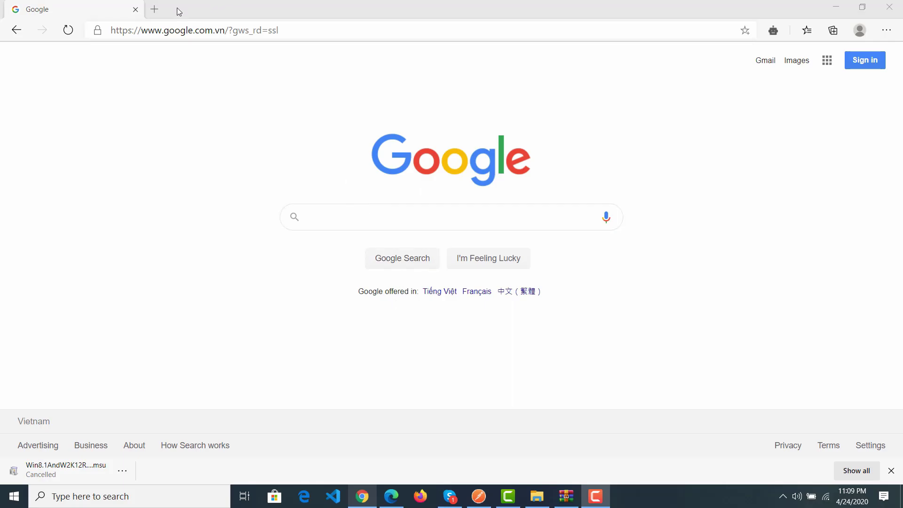
Open flutter.dev in a new browser tab and go to its Windows installation guide
left_click(155, 9)
type("flutter.dev")
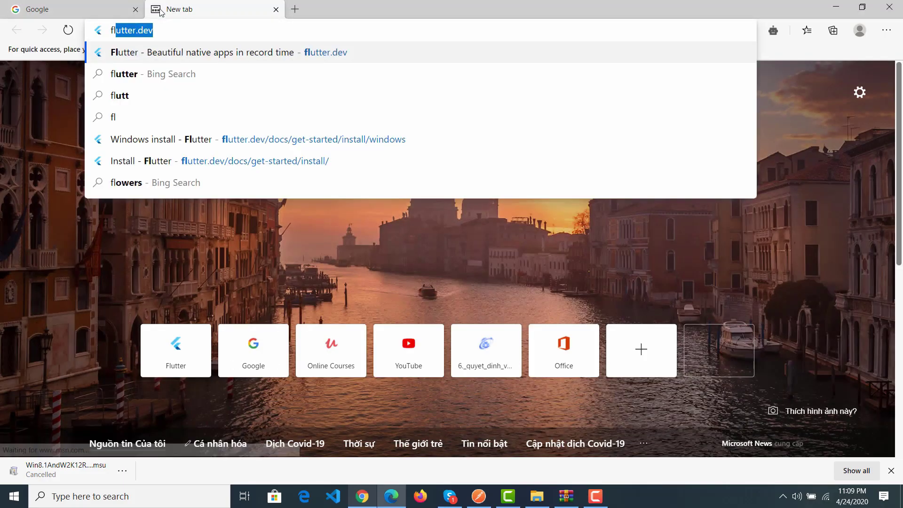
key("Return")
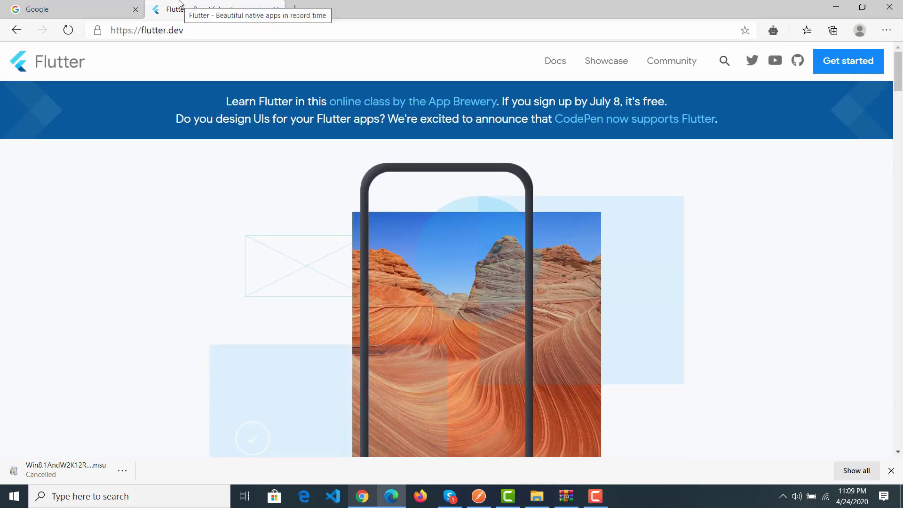
left_click(870, 63)
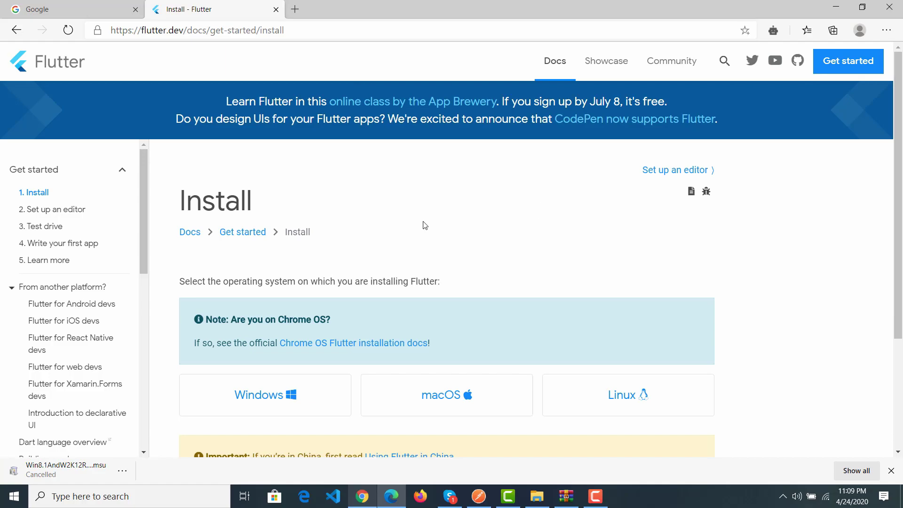
scroll(409, 214, "down", 3)
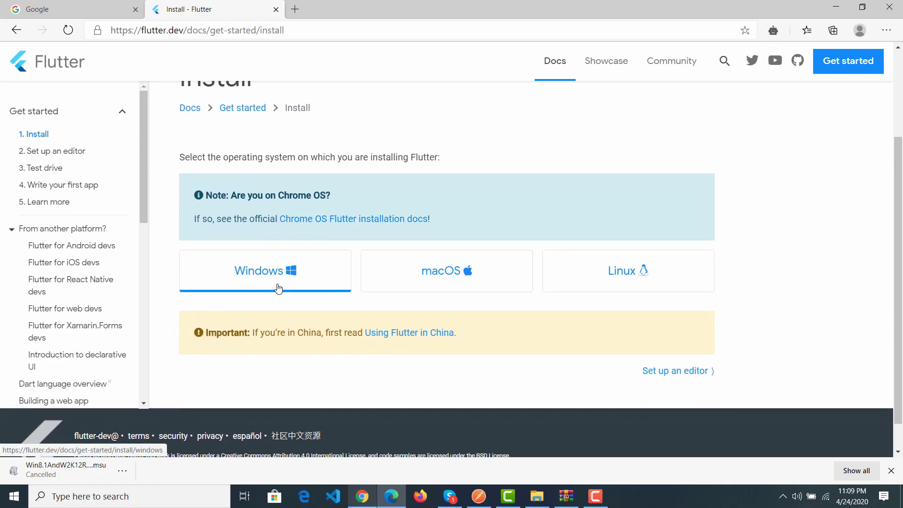
left_click(278, 288)
Review the system requirements and open the Windows PowerShell 5.0 link in a separate tab
scroll(288, 257, "down", 1)
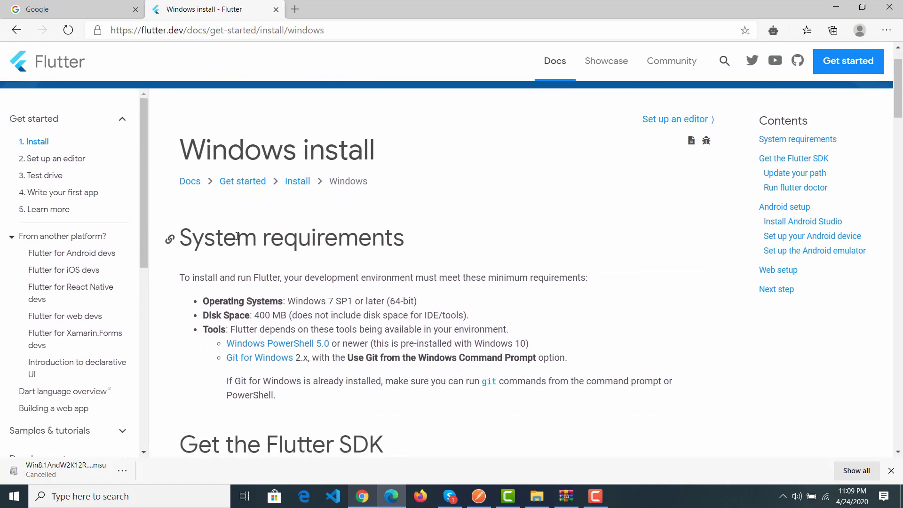
left_click_drag(426, 231, 201, 228)
left_click(421, 239)
scroll(421, 239, "down", 1)
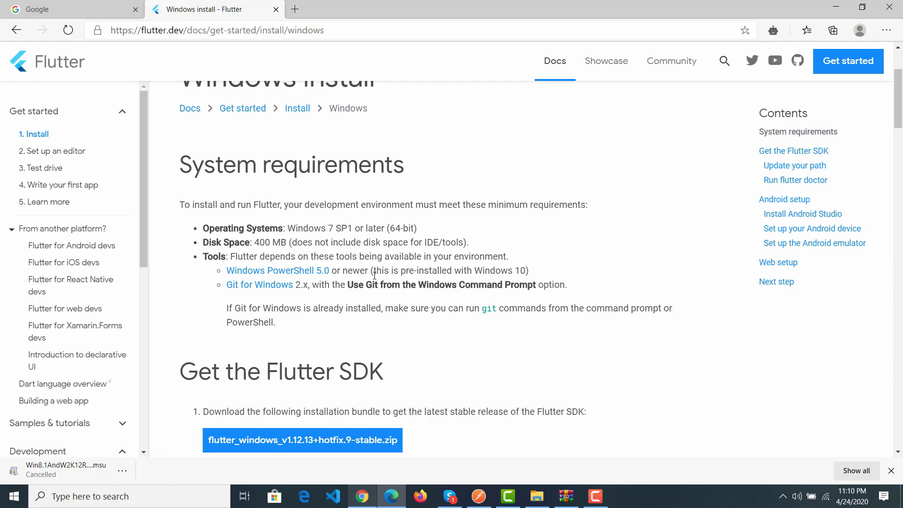
right_click(292, 271)
left_click(320, 282)
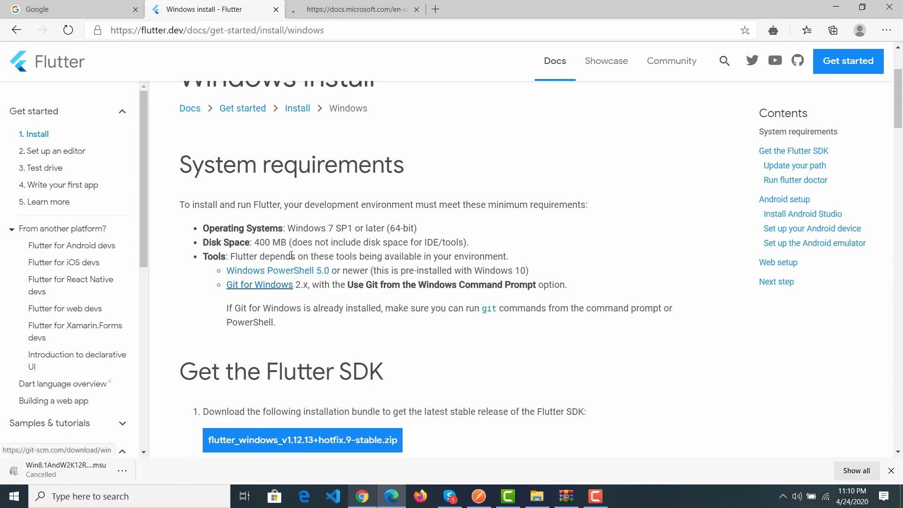
left_click(317, 9)
Examine the Upgrading existing Windows PowerShell table for the Windows 10 entry under PS 5.1
scroll(509, 232, "down", 1)
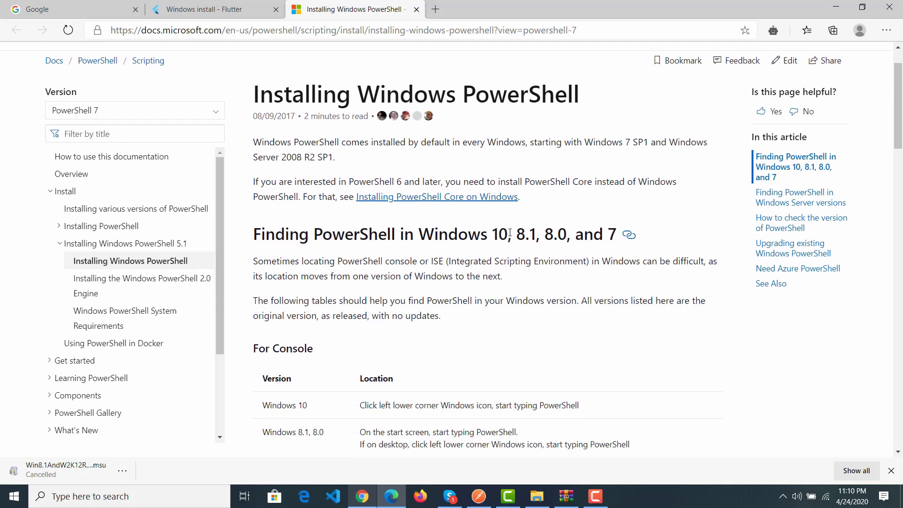
scroll(510, 233, "down", 15)
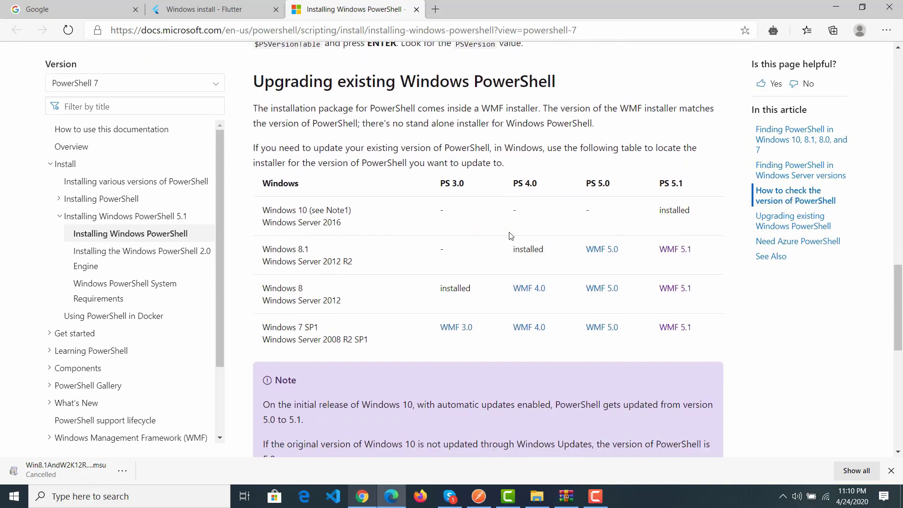
scroll(510, 236, "down", 2)
scroll(510, 236, "up", 2)
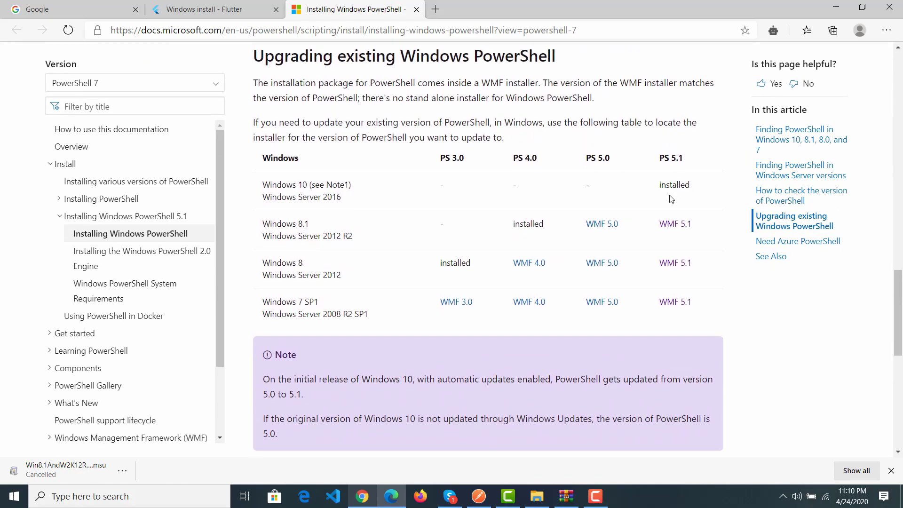
left_click_drag(288, 184, 319, 185)
left_click_drag(659, 184, 663, 157)
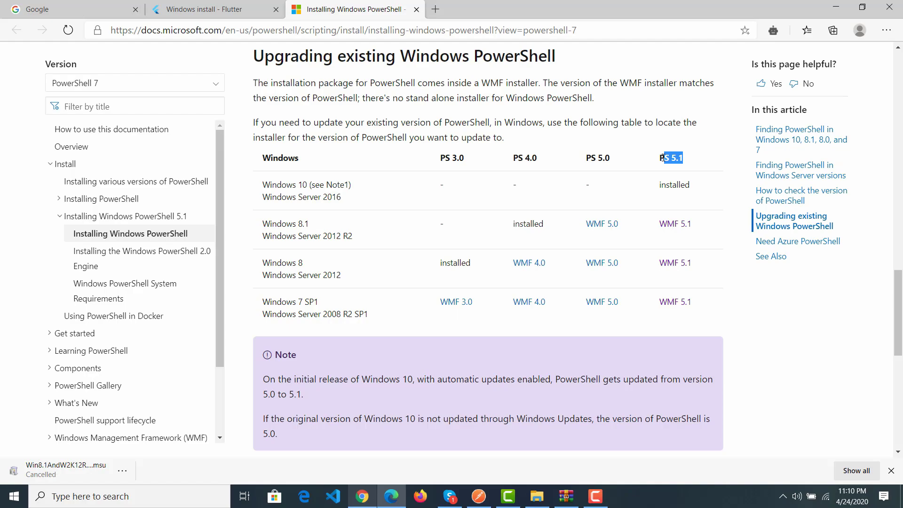
left_click(678, 182)
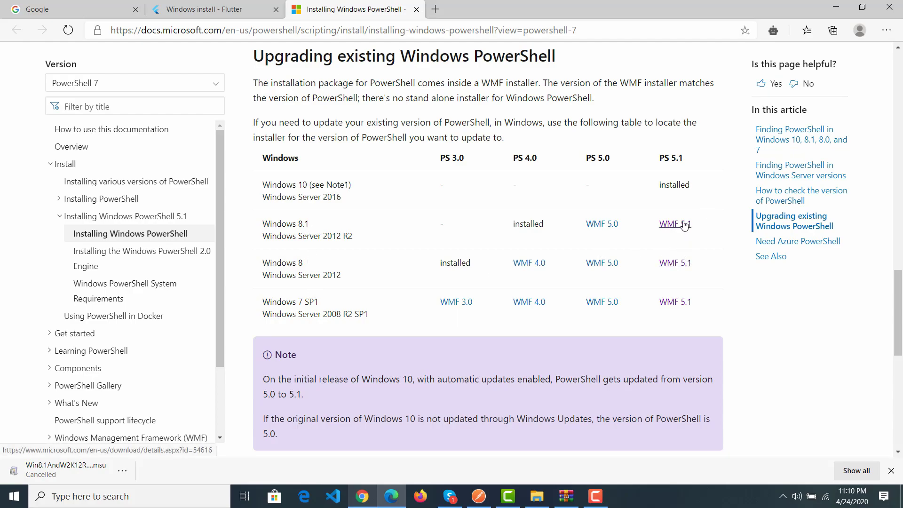
Open the WMF 5.1 download pages for Windows 8 and 8.1 and bring up the list of downloadable files
right_click(684, 267)
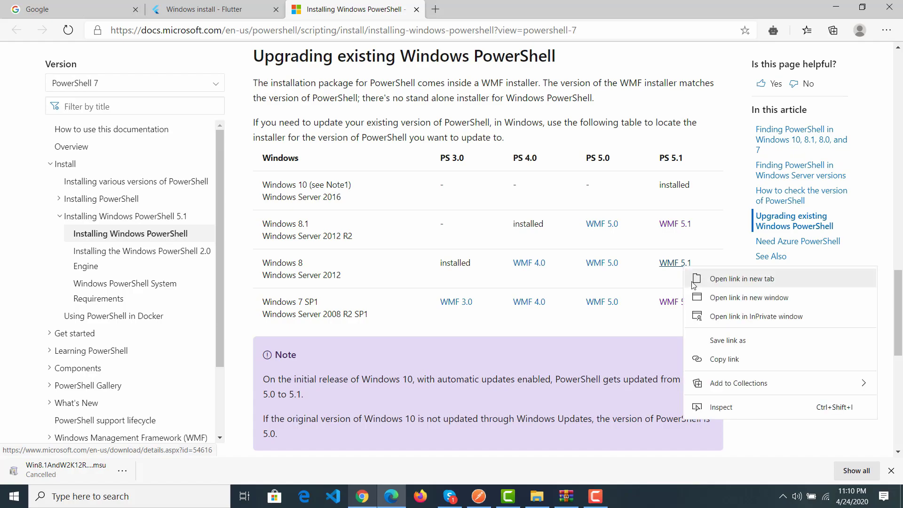
left_click(690, 280)
left_click(677, 225)
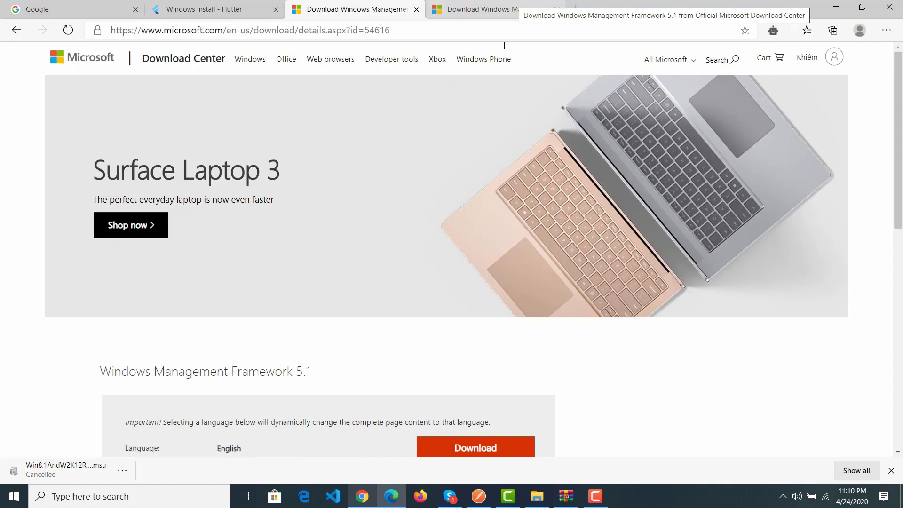
scroll(419, 302, "down", 5)
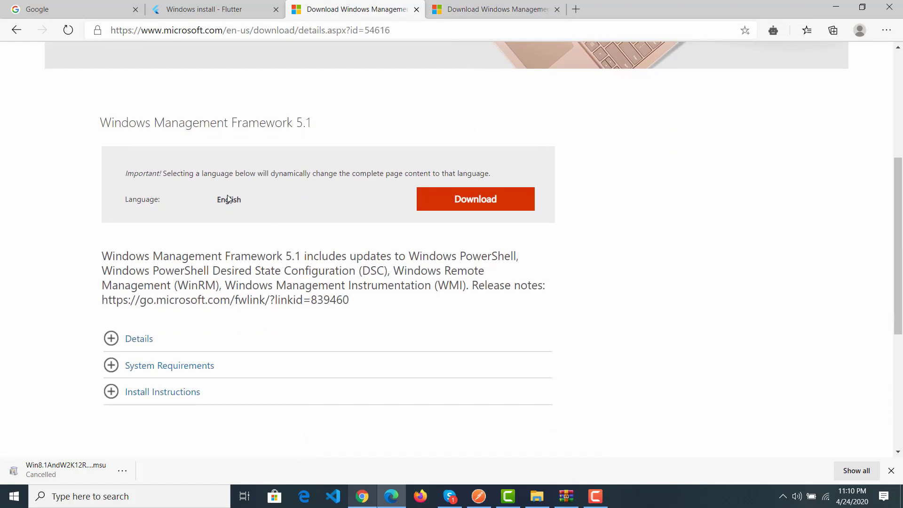
left_click(444, 207)
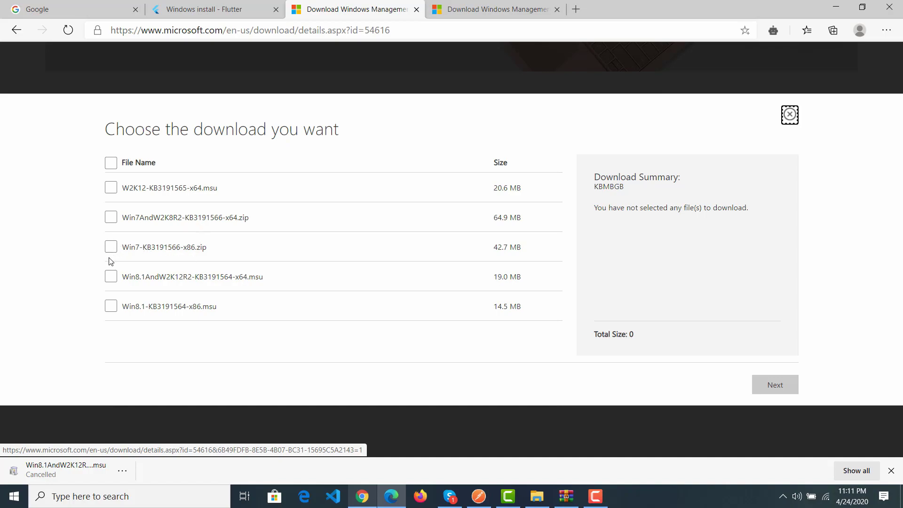
Compare the x86 and x64 Windows 7 packages and close both Microsoft download tabs
left_click_drag(184, 247, 195, 247)
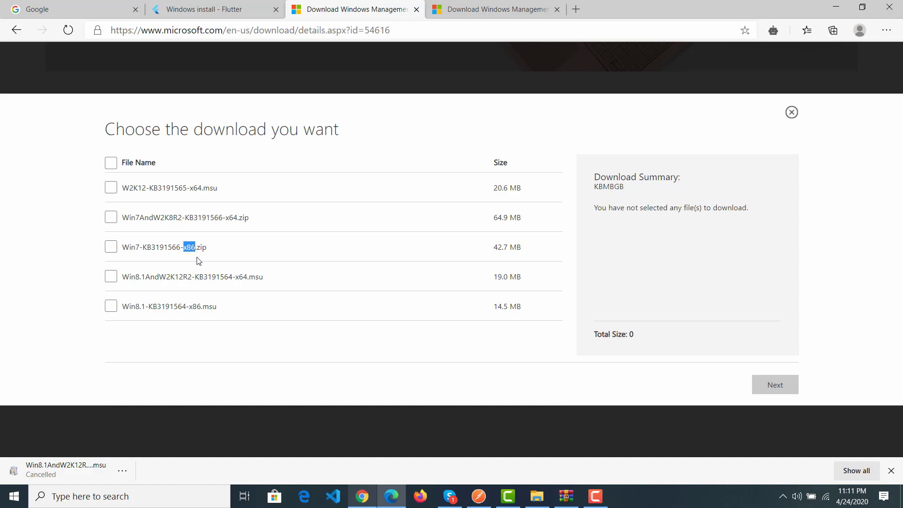
left_click_drag(226, 217, 237, 216)
left_click(416, 9)
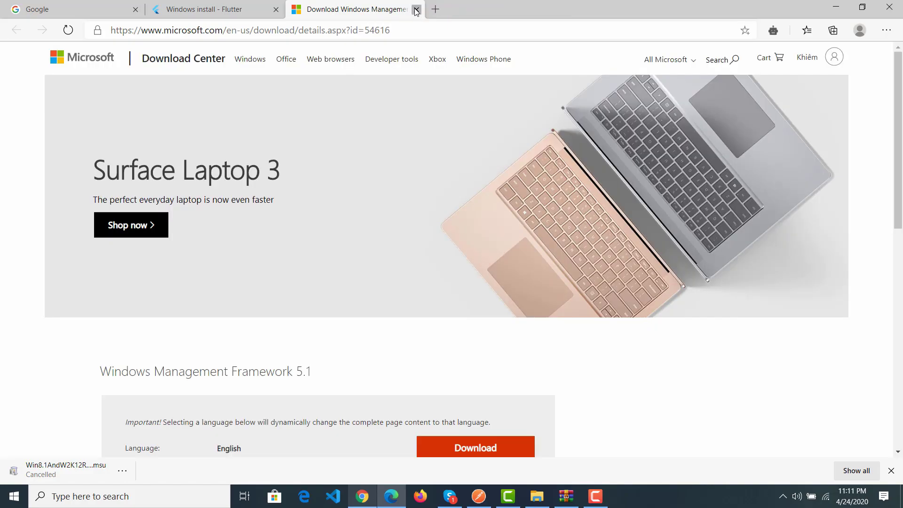
left_click(417, 10)
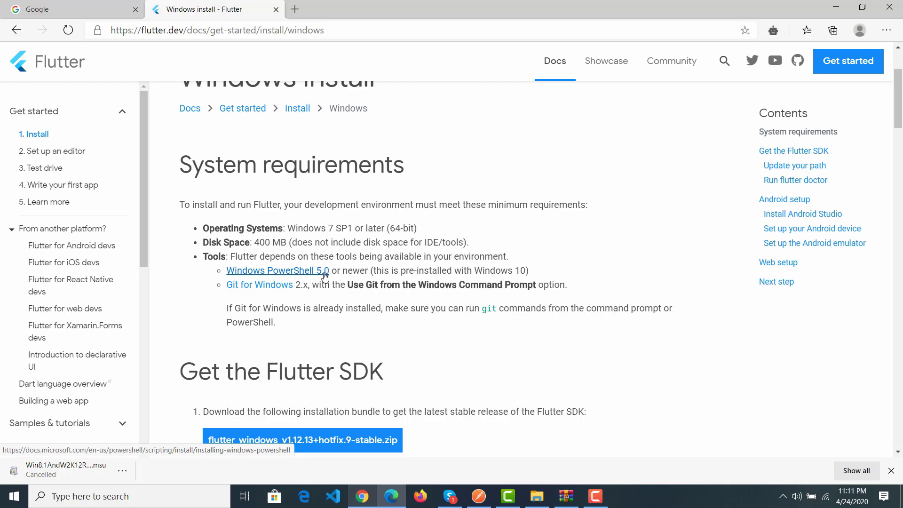
Download the flutter_windows_v1.12.13+hotfix.9-stable.zip bundle from the Get the Flutter SDK section
scroll(325, 277, "down", 2)
scroll(326, 276, "down", 2)
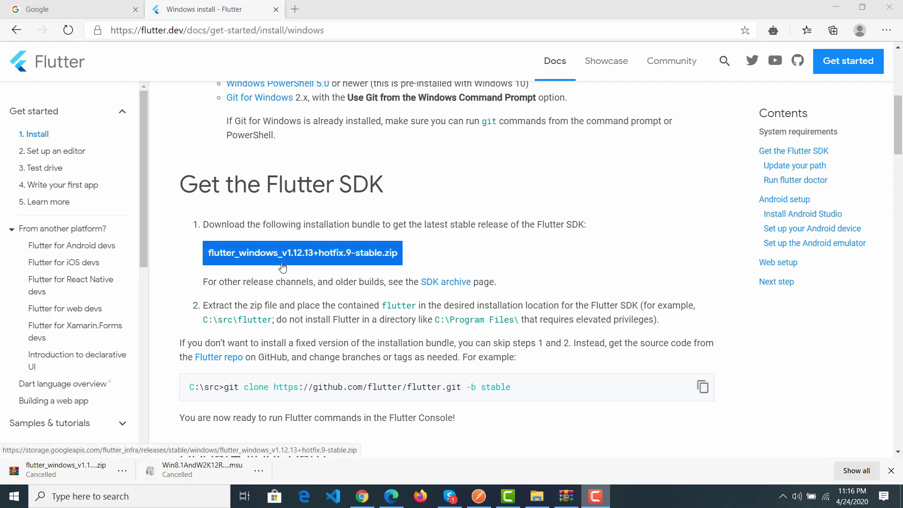
left_click(330, 264)
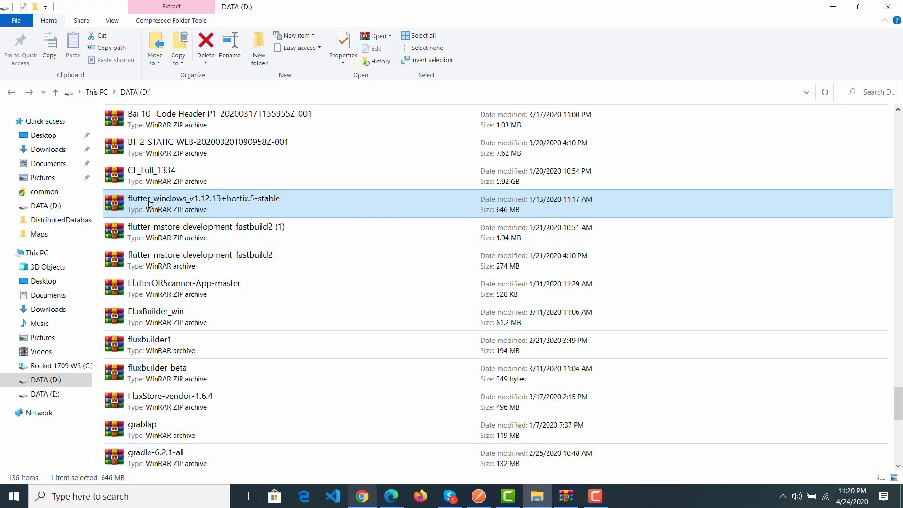
Extract the flutter_windows_v1.12.13+hotfix.5-stable archive into its own folder on drive D and open the flutter folder inside
right_click(219, 201)
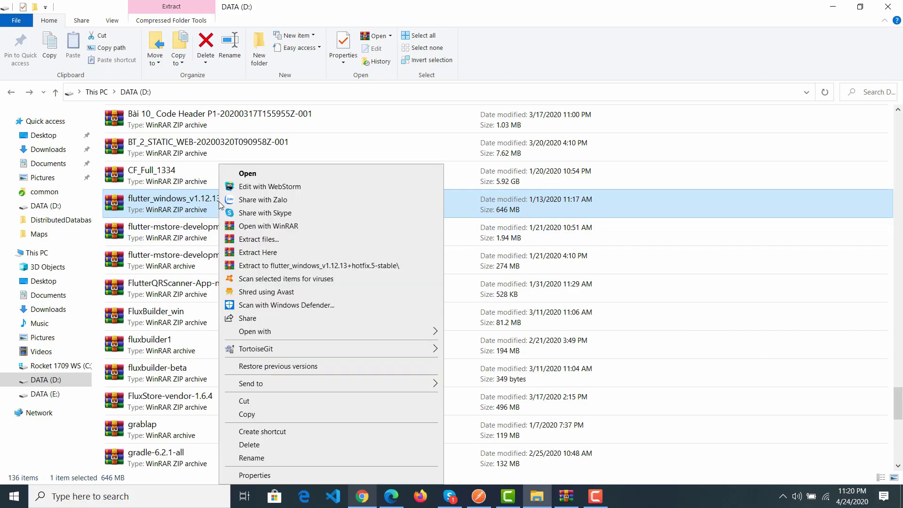
left_click(304, 266)
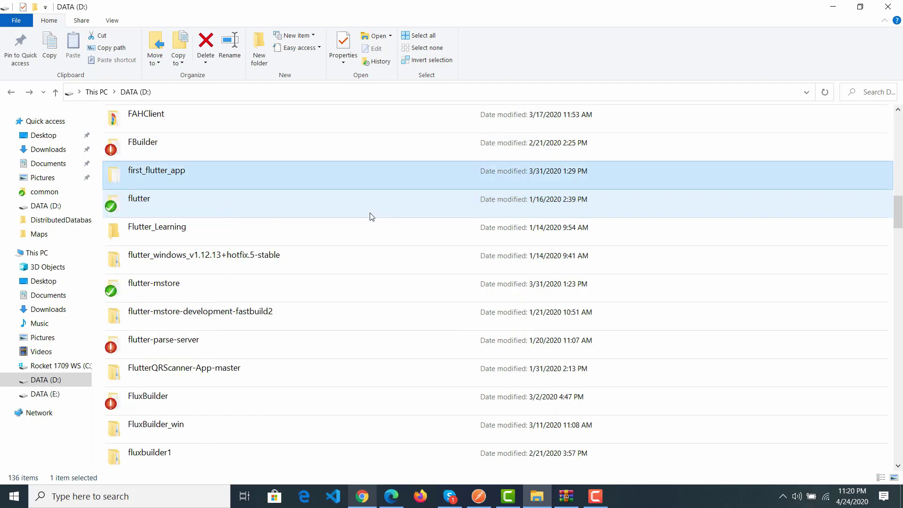
double_click(335, 255)
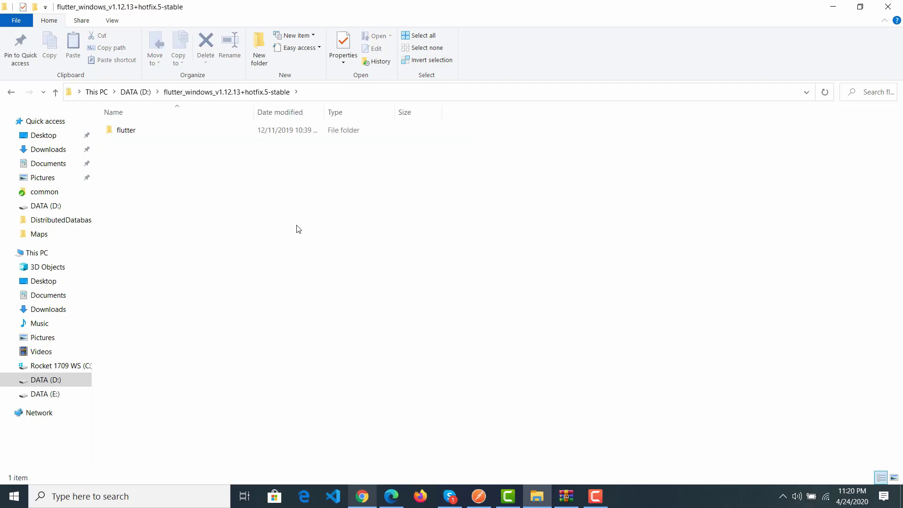
double_click(170, 134)
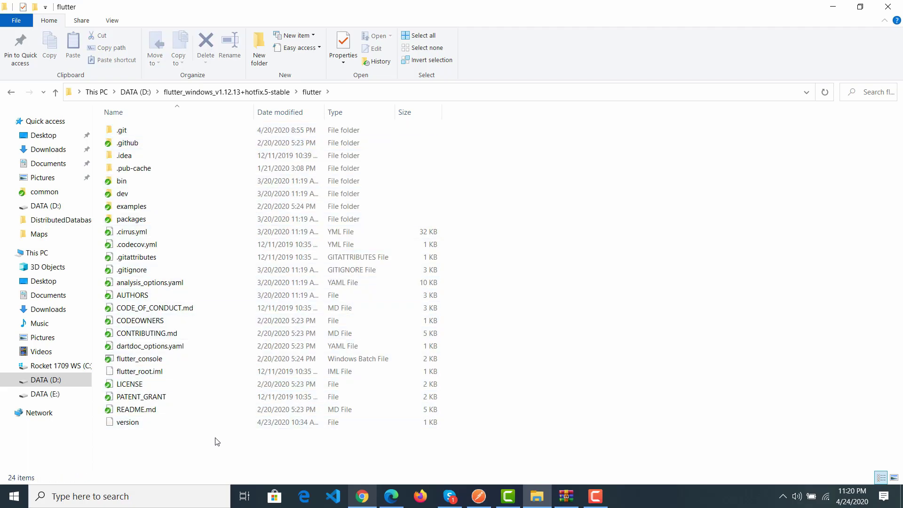
Inspect the complete contents of the extracted flutter folder and return to its parent folder
left_click_drag(197, 373, 189, 128)
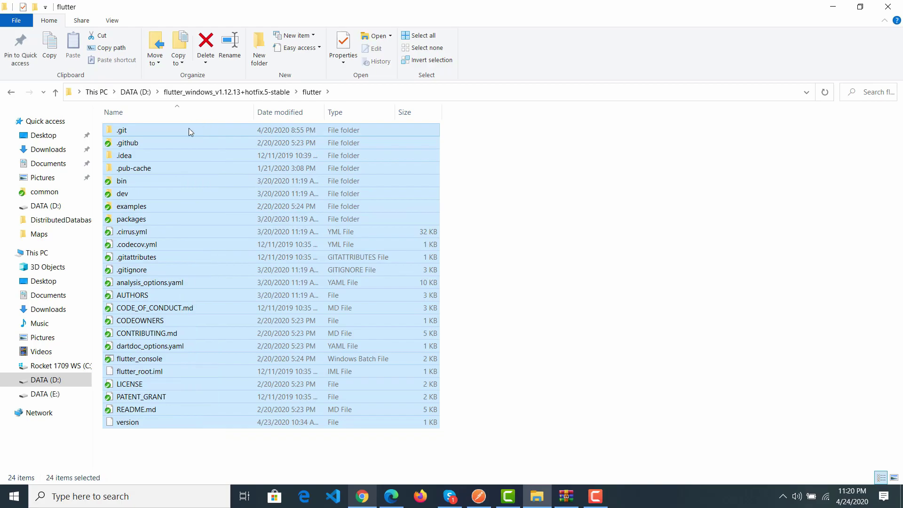
left_click(569, 221)
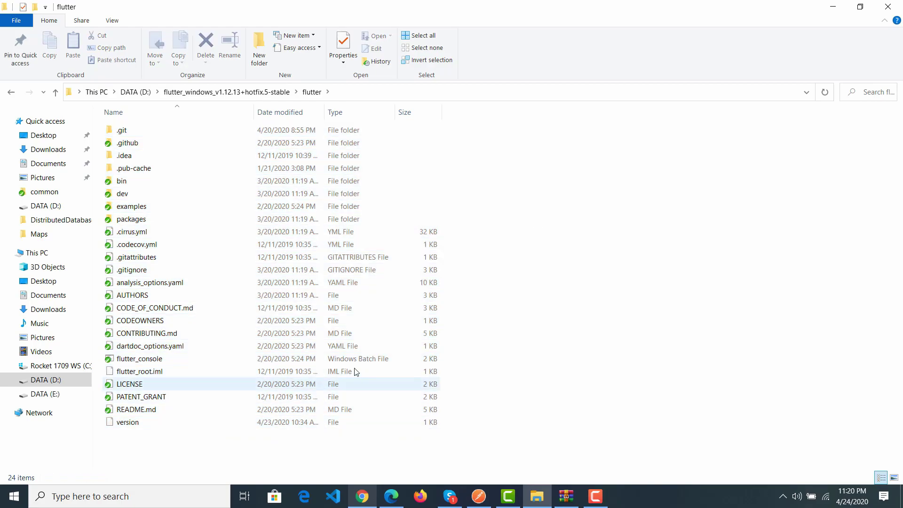
key("alt+Up")
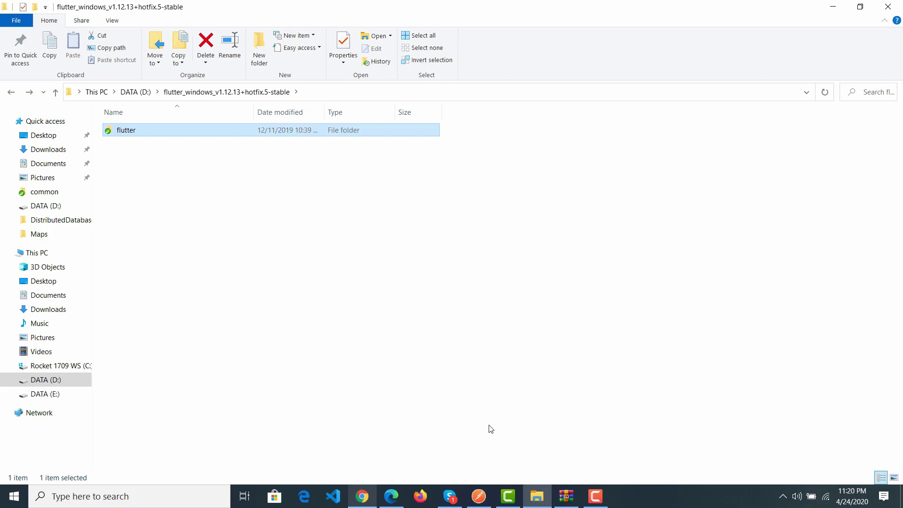
Switch back to Microsoft Edge and read the Get the Flutter SDK and Update your path instructions
left_click(391, 496)
scroll(378, 413, "down", 1)
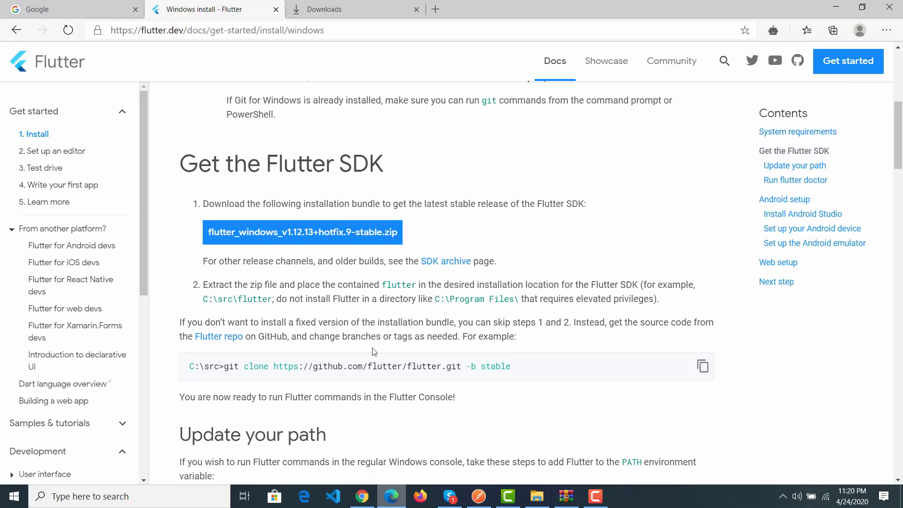
scroll(402, 311, "up", 1)
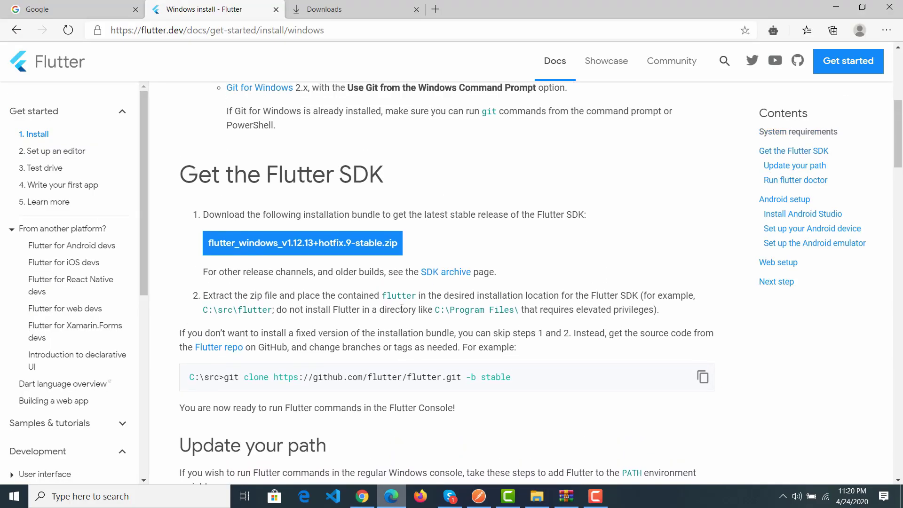
scroll(416, 291, "down", 1)
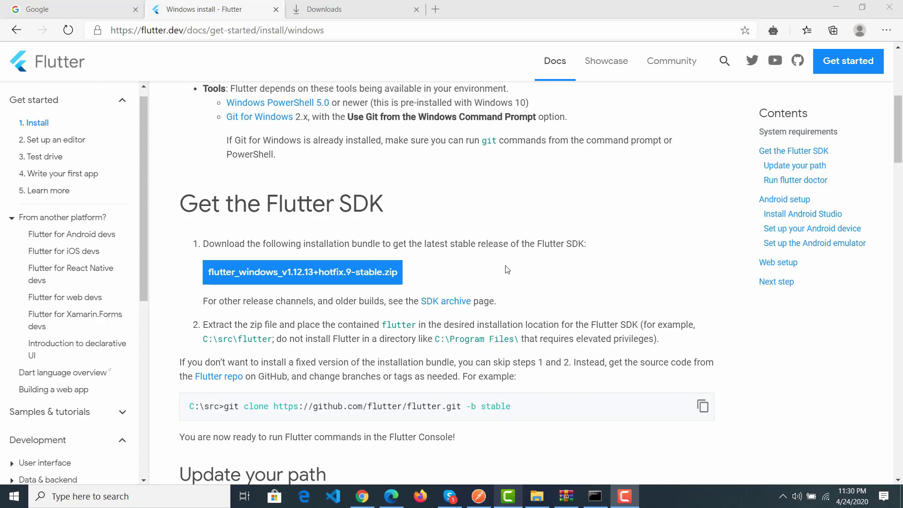
scroll(507, 254, "down", 1)
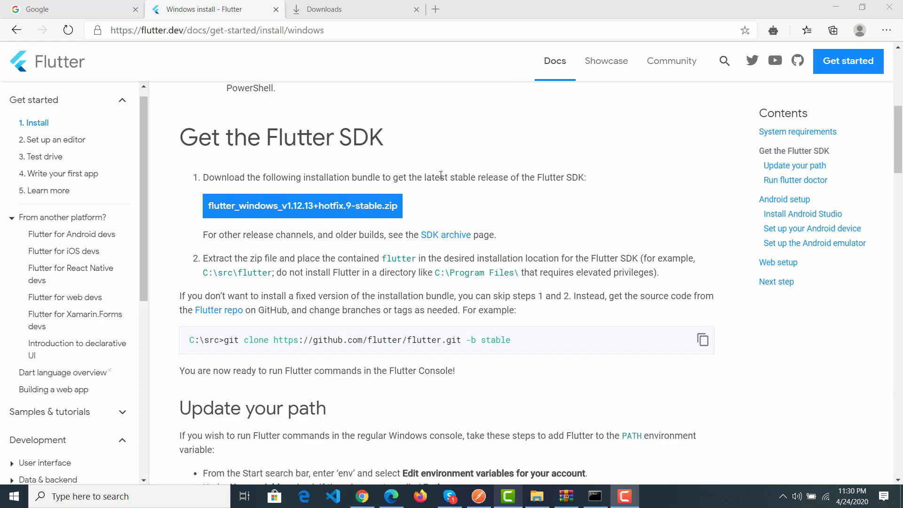
scroll(477, 203, "down", 1)
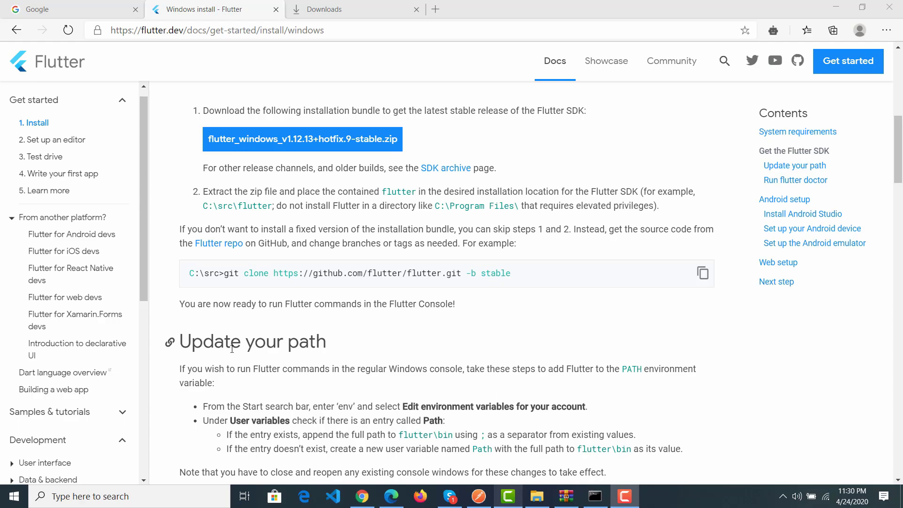
scroll(281, 334, "down", 1)
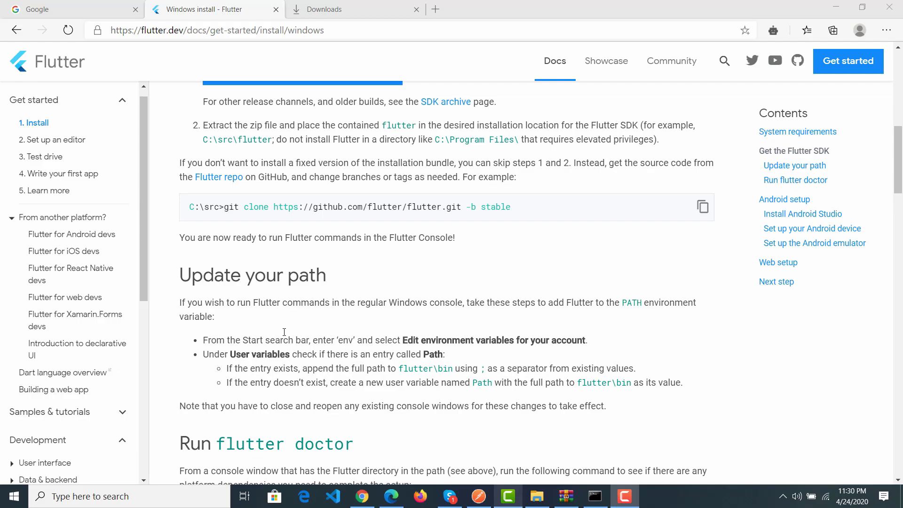
scroll(392, 337, "down", 1)
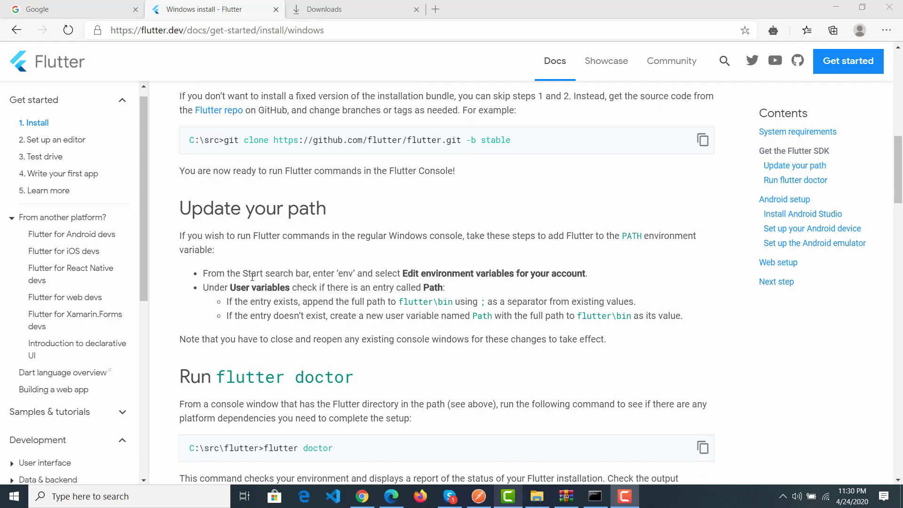
Search Windows for env, open the system environment variables settings and bring up the Environment Variables dialog
left_click_drag(252, 273, 305, 275)
left_click(346, 298)
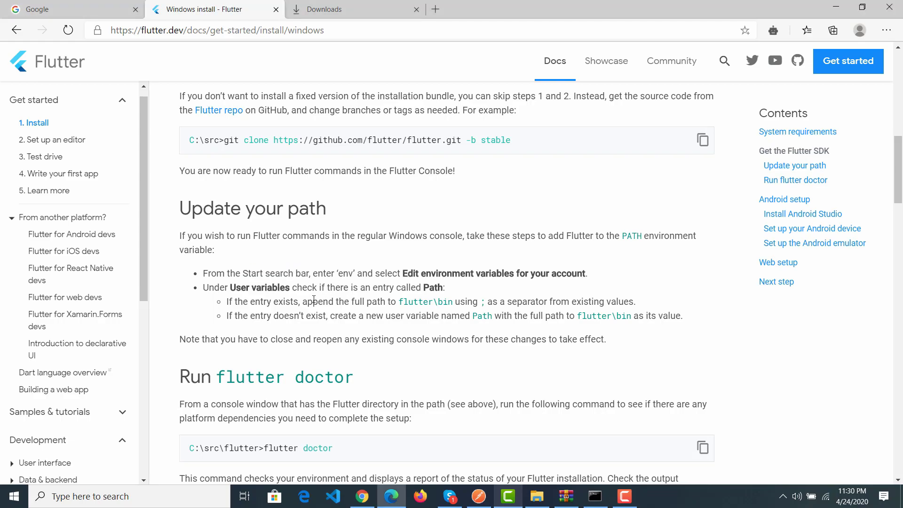
left_click(10, 502)
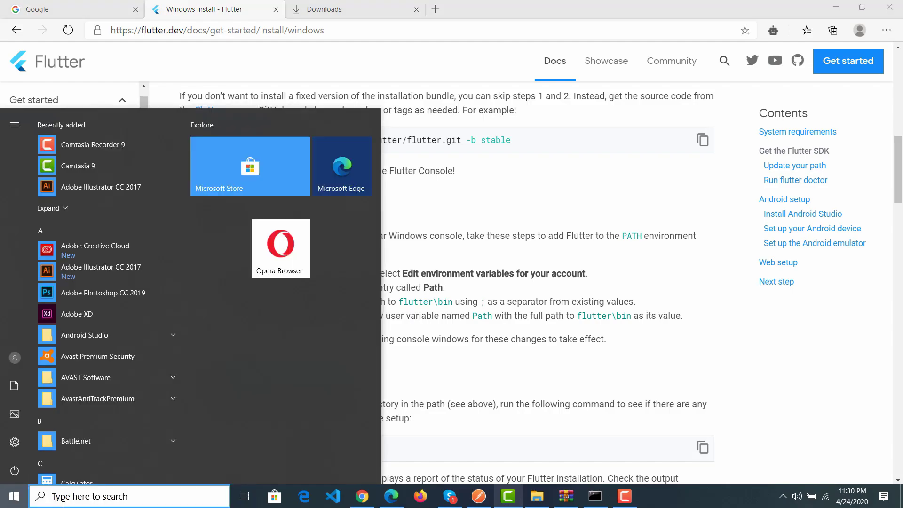
type("rn")
key("BackSpace")
key("BackSpace")
key("BackSpace")
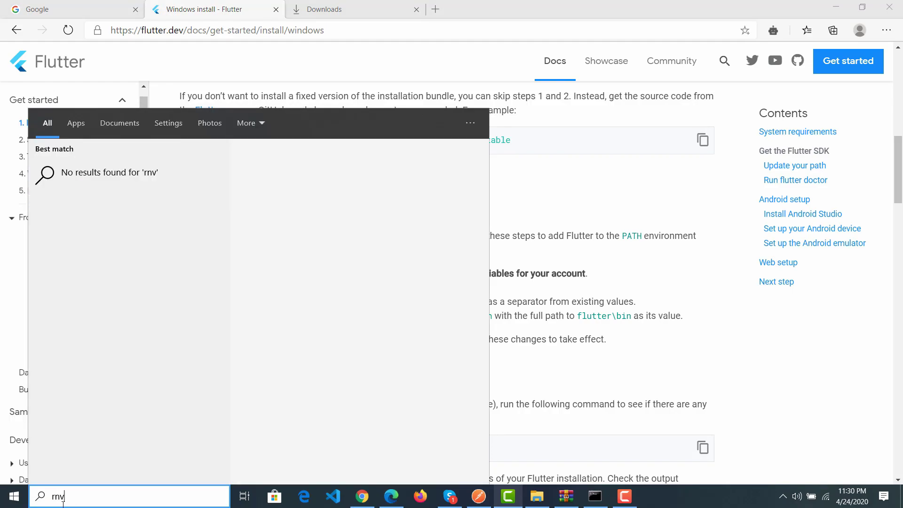
type("env")
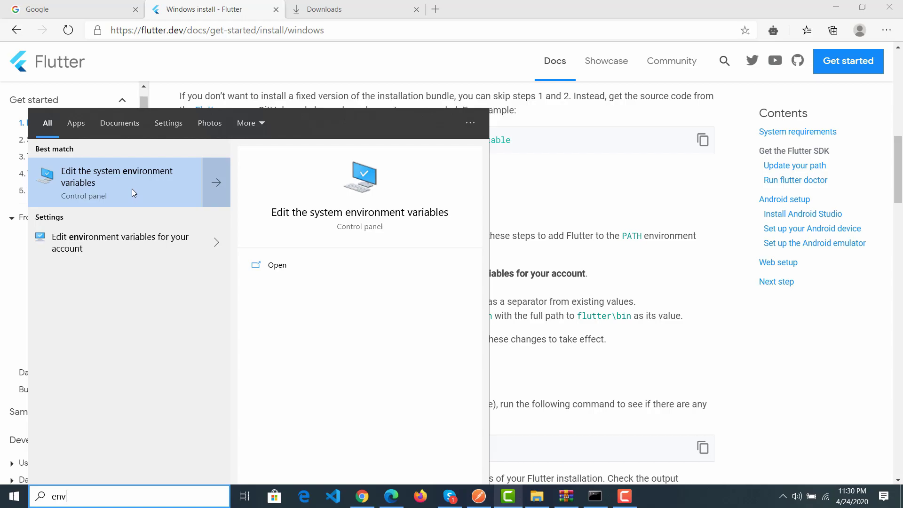
left_click(132, 188)
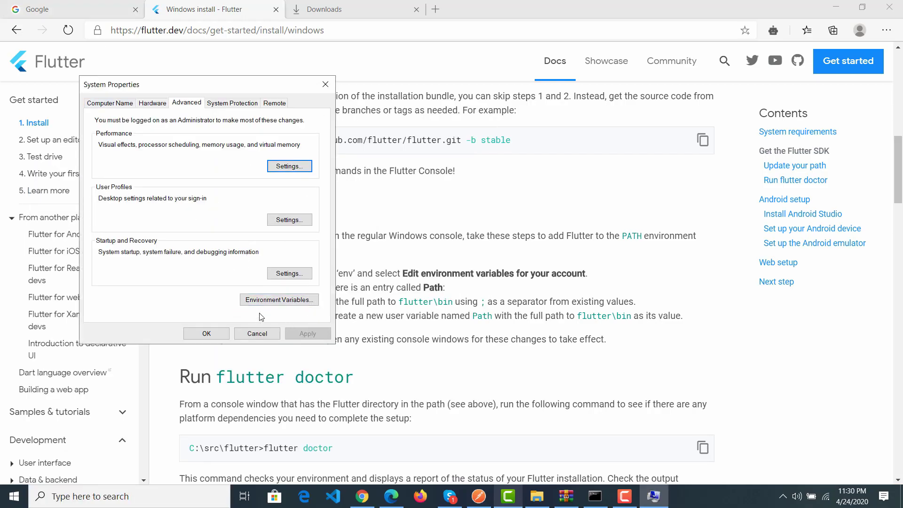
left_click(291, 301)
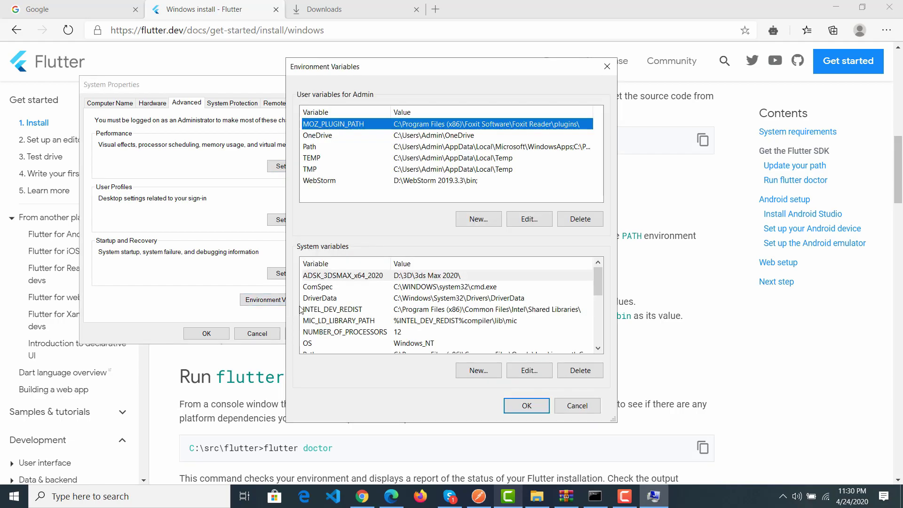
Open the user variable Path for editing and add a new blank entry to its list
left_click(314, 147)
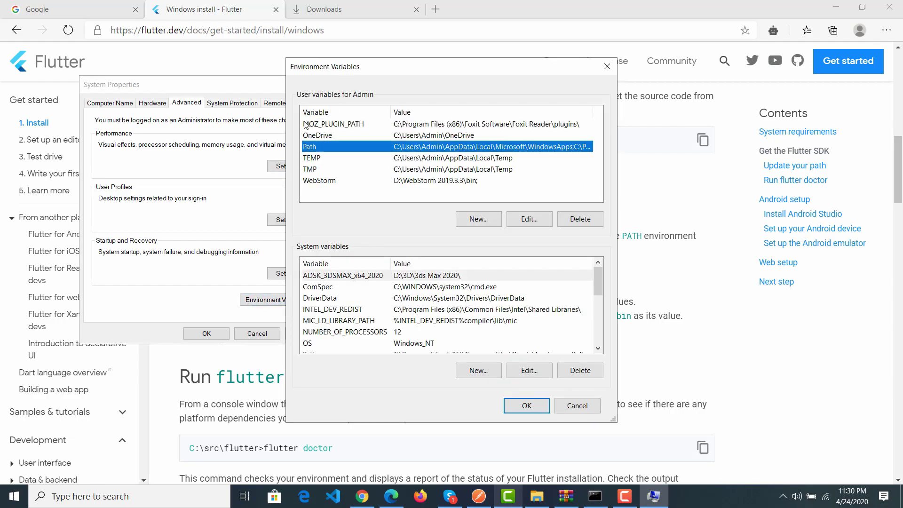
double_click(337, 151)
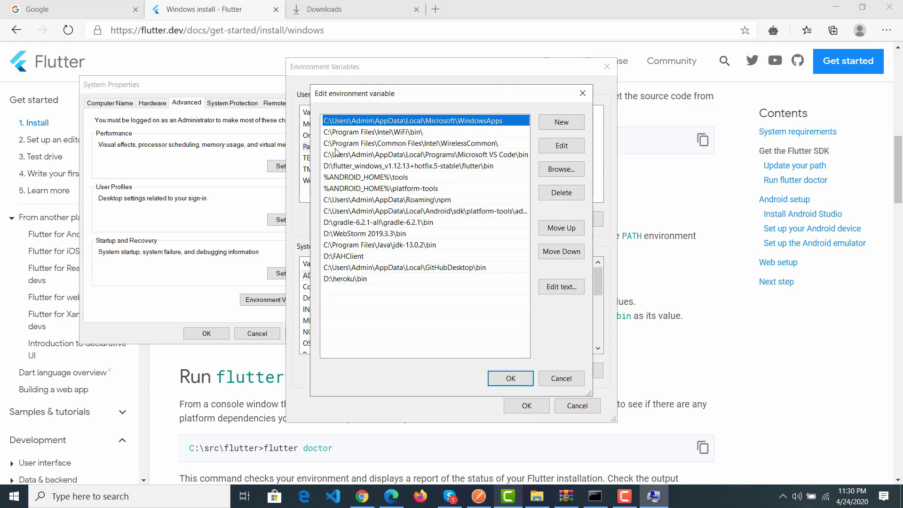
left_click(403, 295)
left_click(560, 123)
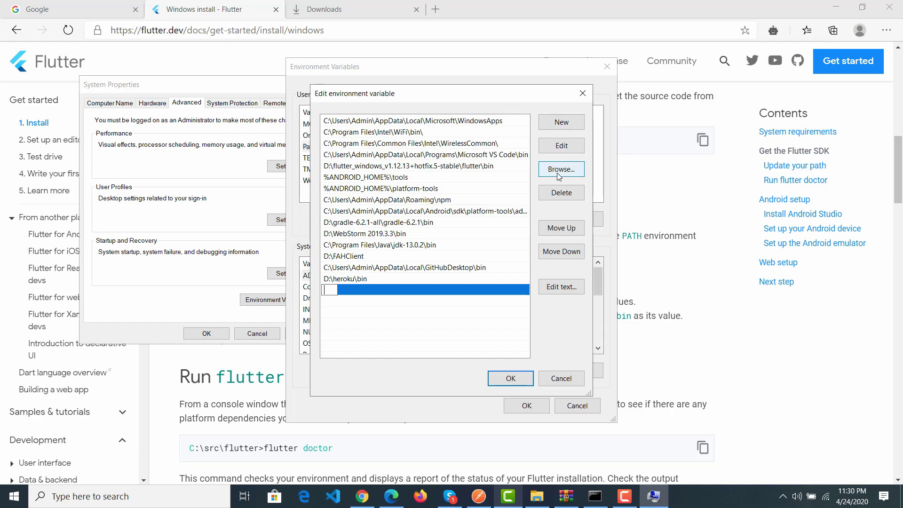
Fill the new Path entry by browsing to D:\flutter_windows_v1.12.13+hotfix.5-stable\flutter\bin
left_click(570, 173)
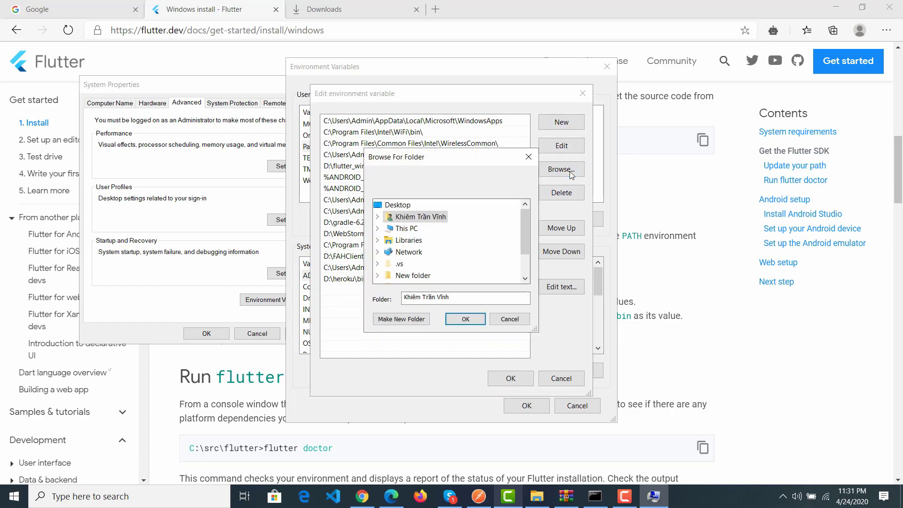
scroll(431, 269, "down", 1)
scroll(425, 261, "up", 1)
left_click(377, 229)
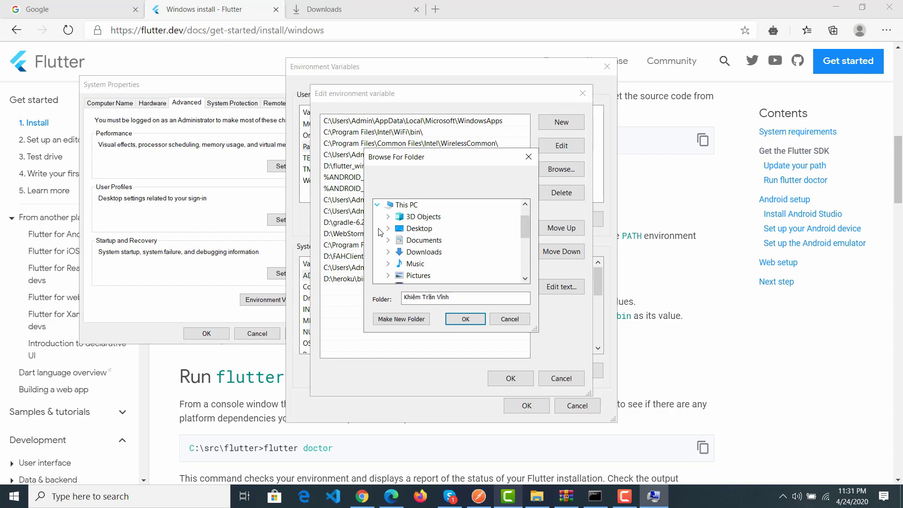
scroll(380, 232, "down", 2)
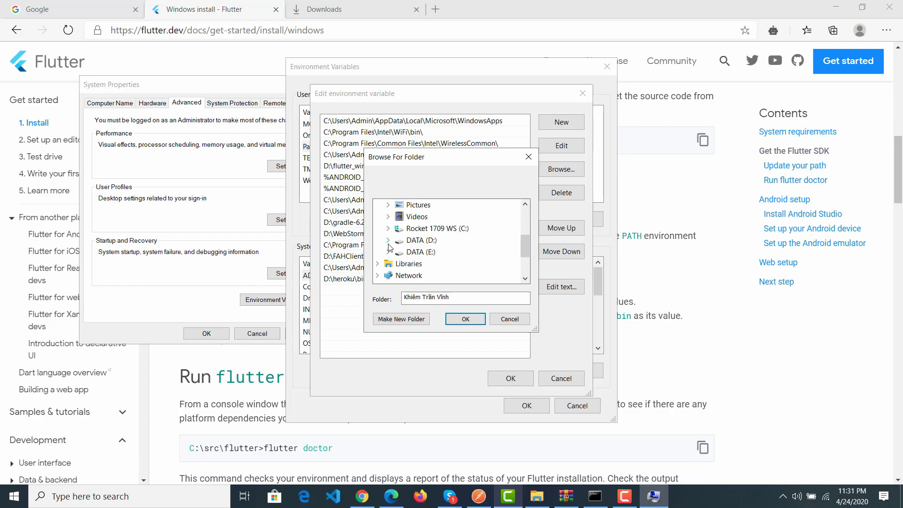
left_click(388, 240)
scroll(476, 235, "down", 5)
scroll(476, 238, "down", 8)
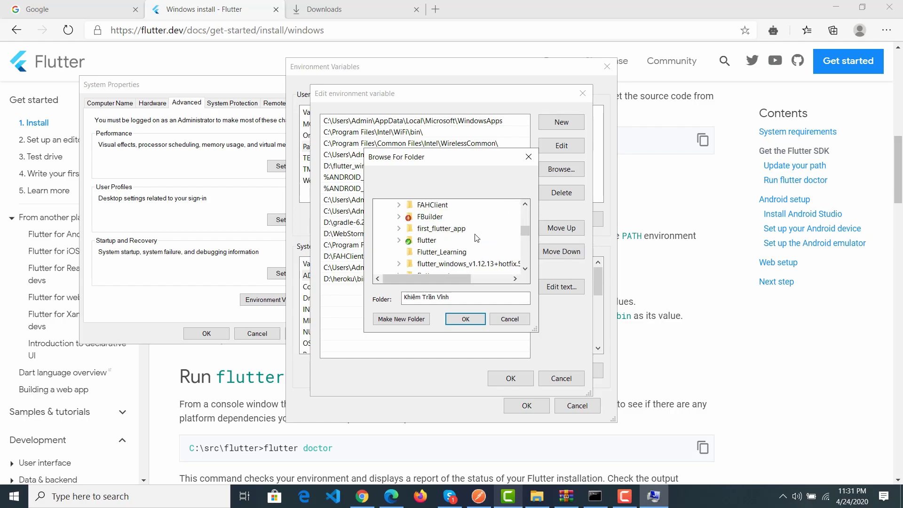
scroll(430, 231, "down", 1)
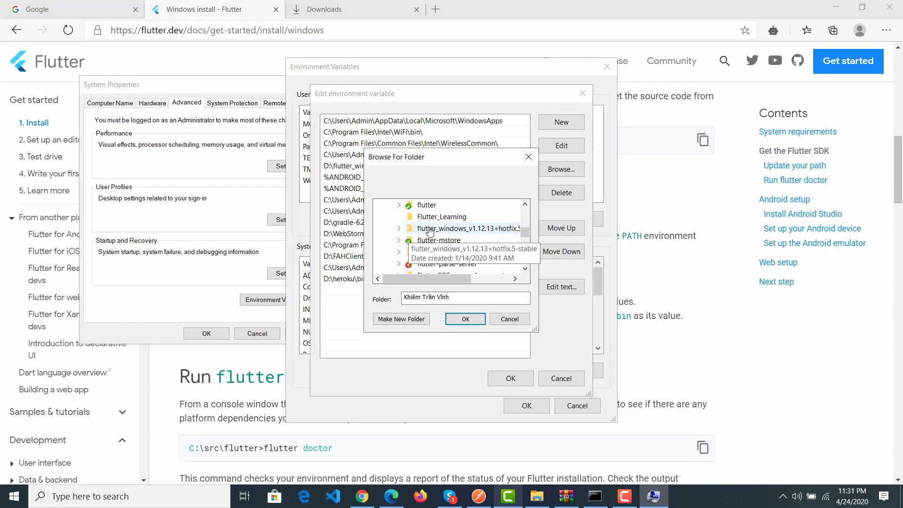
left_click(399, 228)
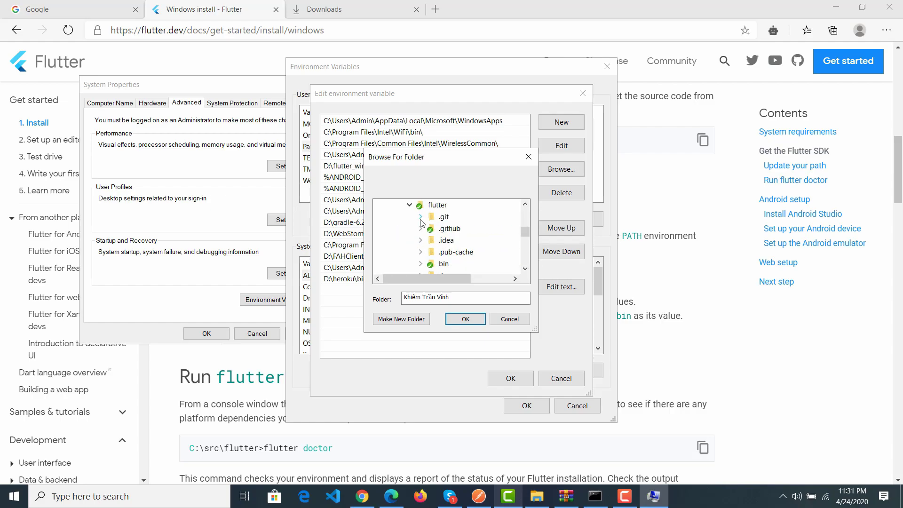
scroll(425, 230, "up", 1)
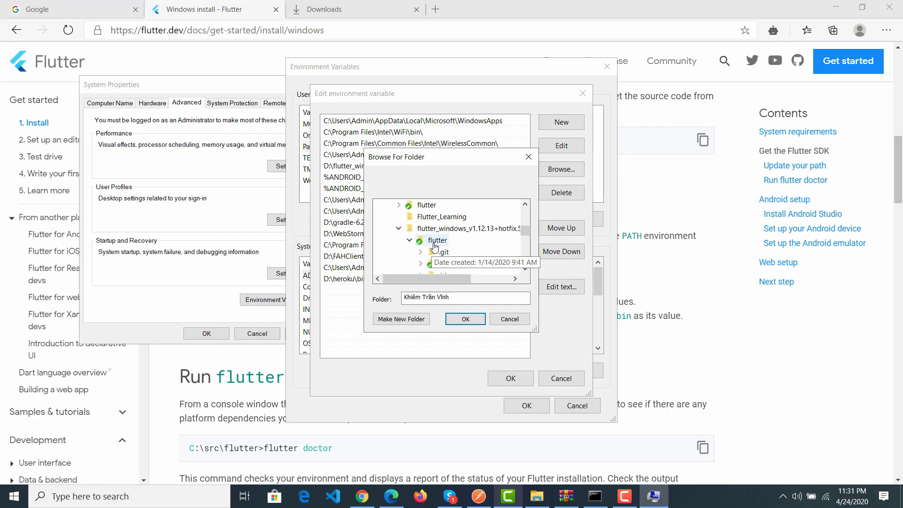
scroll(435, 244, "down", 2)
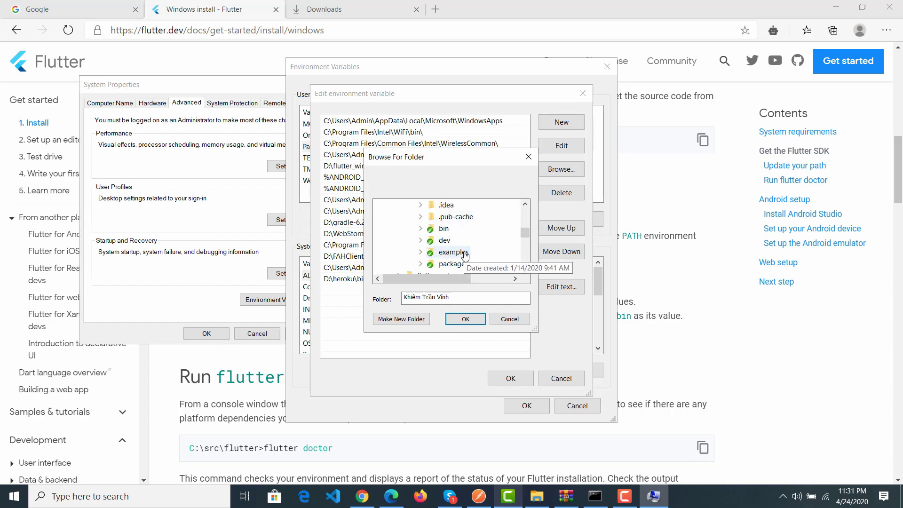
left_click(443, 230)
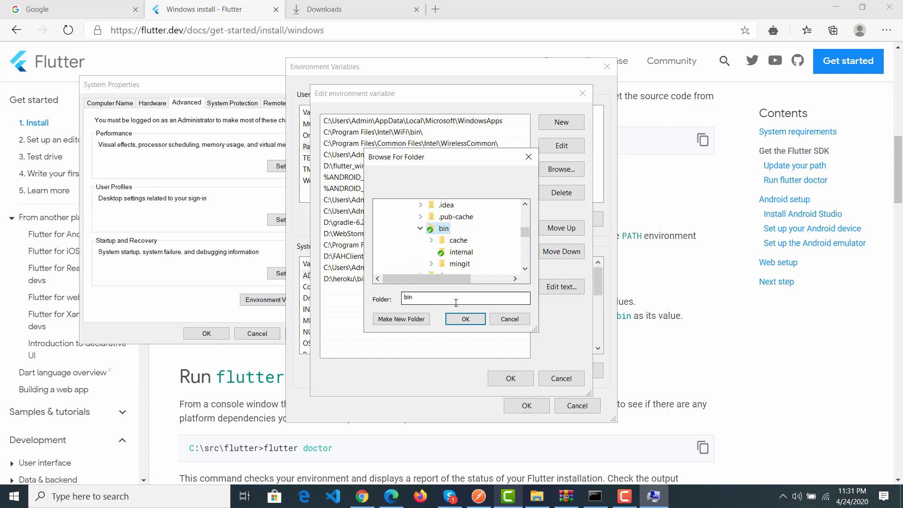
left_click(465, 319)
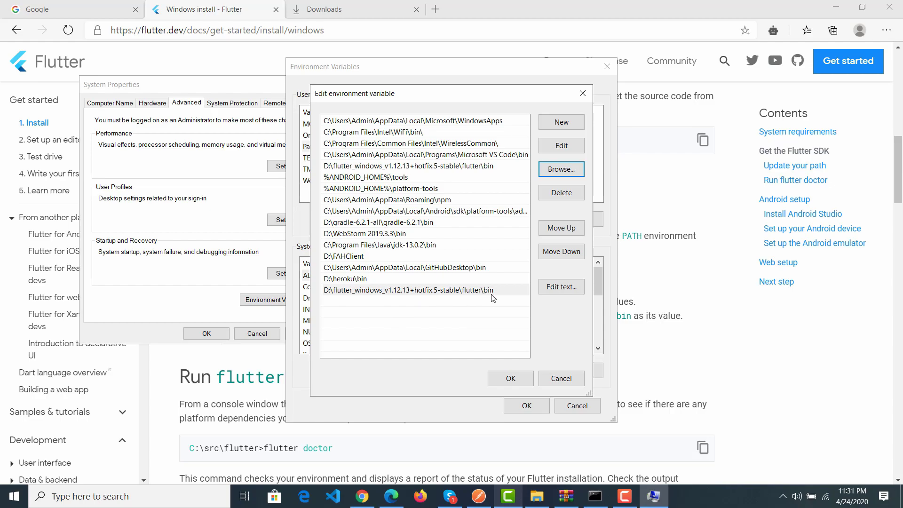
Save the edited Path variable and confirm the Environment Variables and System Properties dialogs
left_click(511, 378)
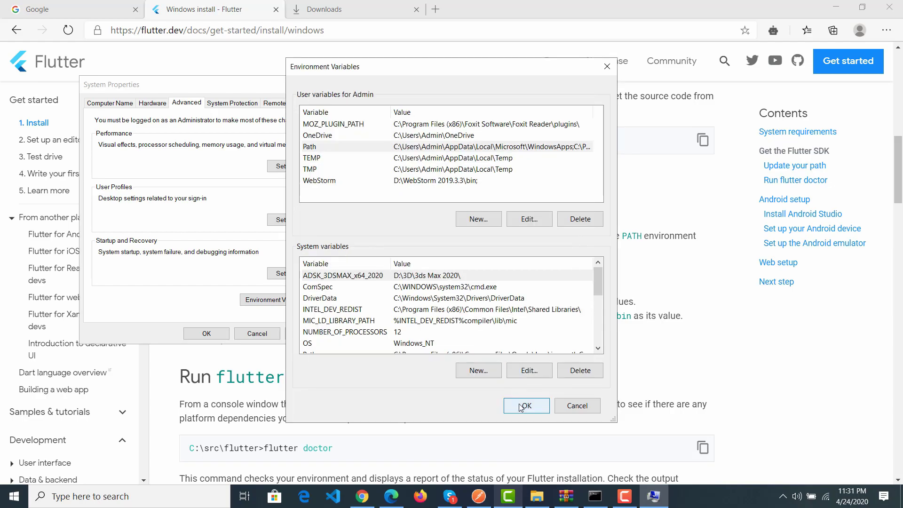
left_click(522, 406)
left_click(202, 334)
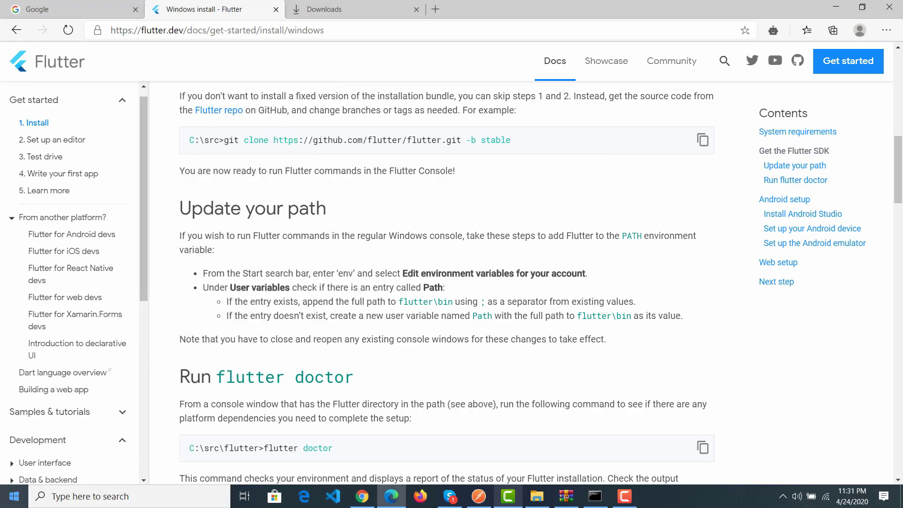
left_click(14, 496)
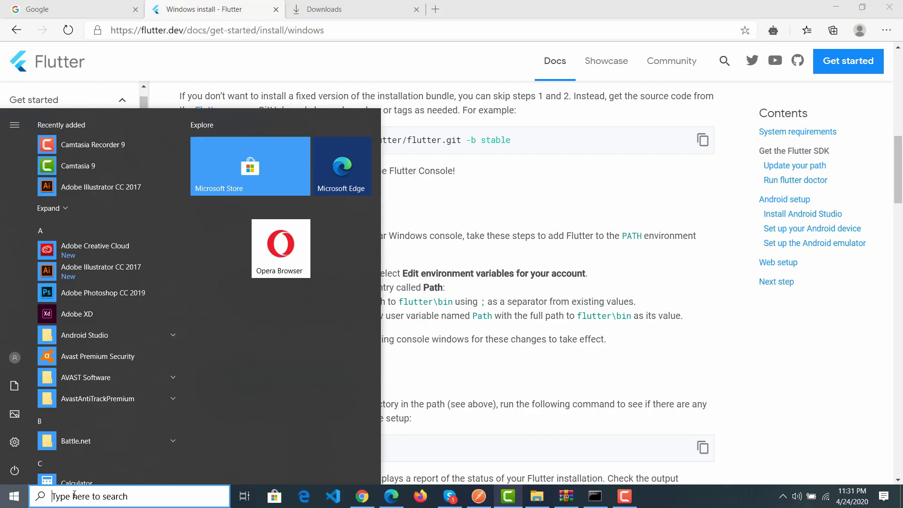
type("cmd")
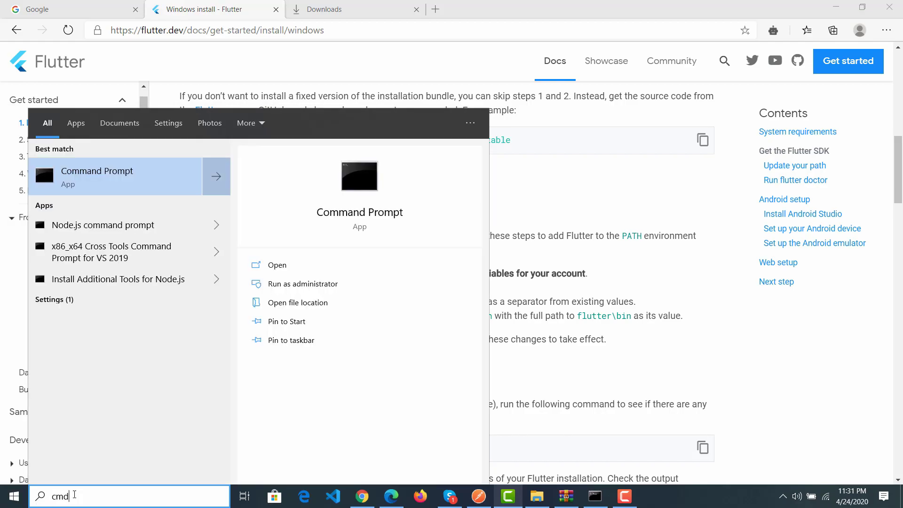
key("Return")
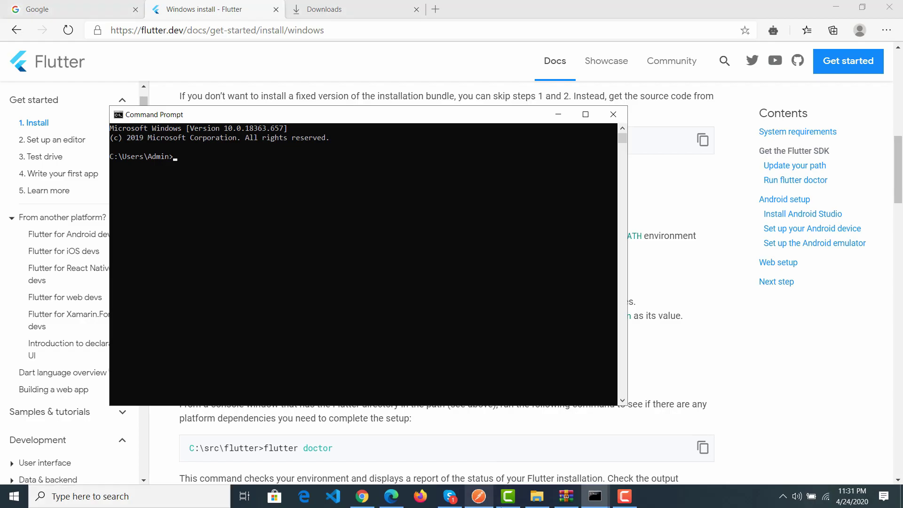
left_click(613, 114)
Open Command Prompt, run the flutter command and look through its full output of options and available commands
left_click(14, 496)
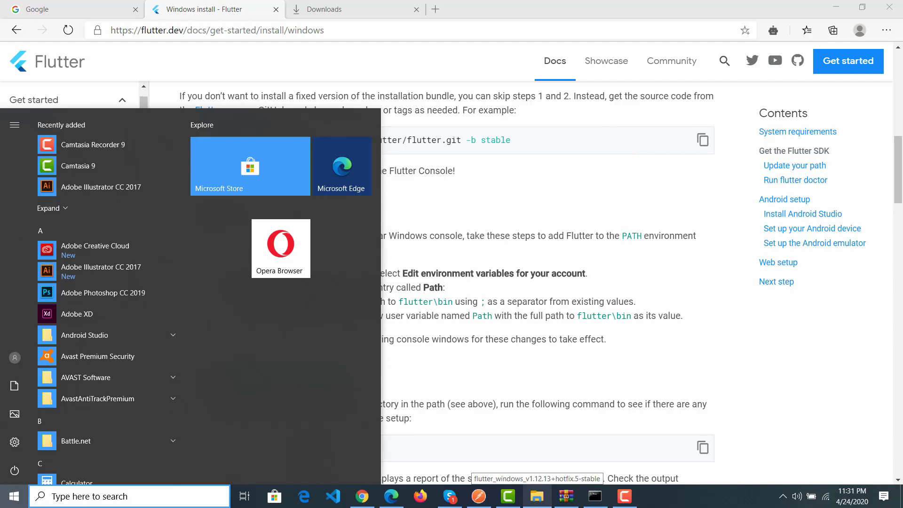
left_click(90, 497)
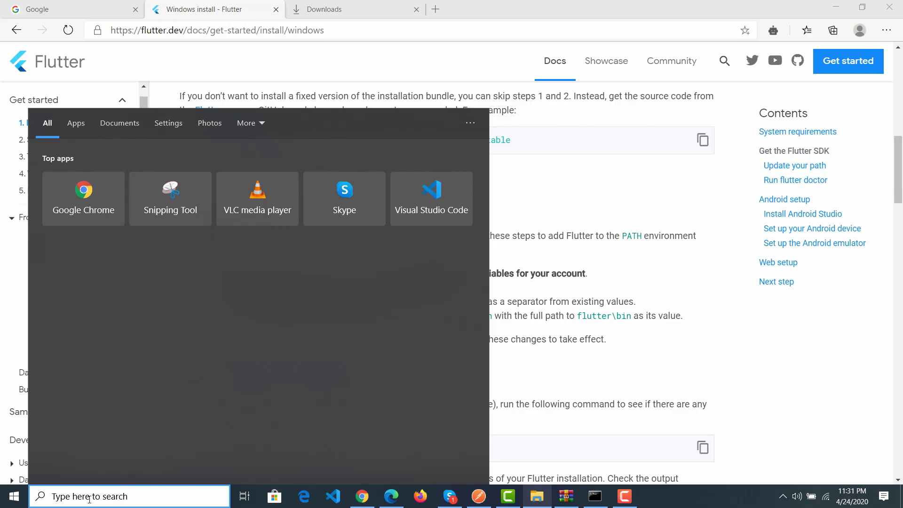
type("cmd")
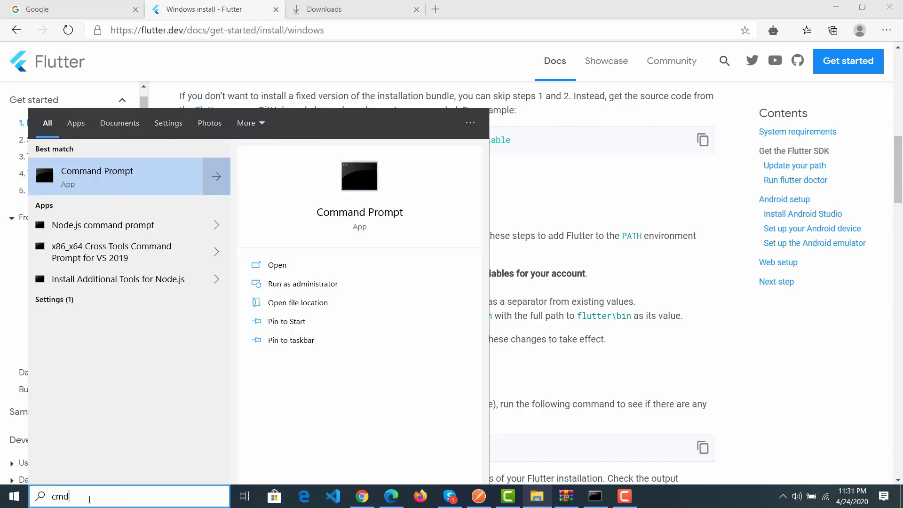
key("Return")
type("flutter")
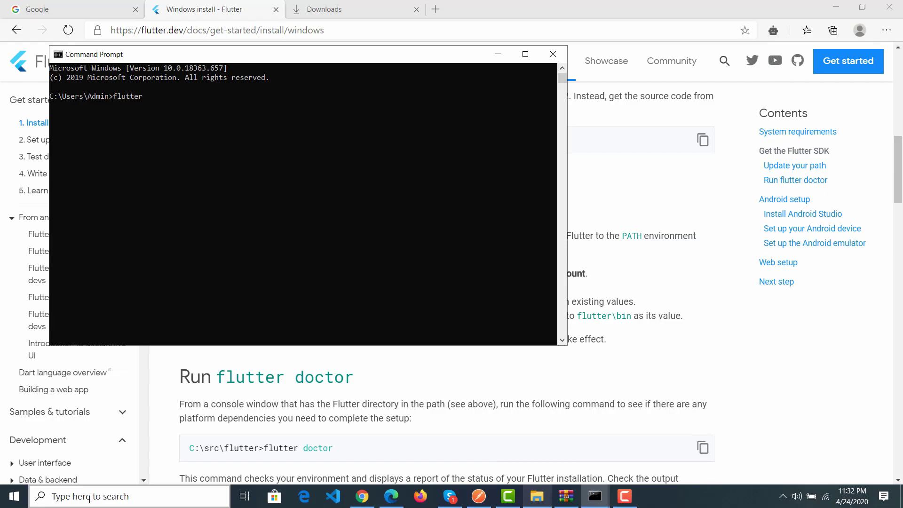
key("Return")
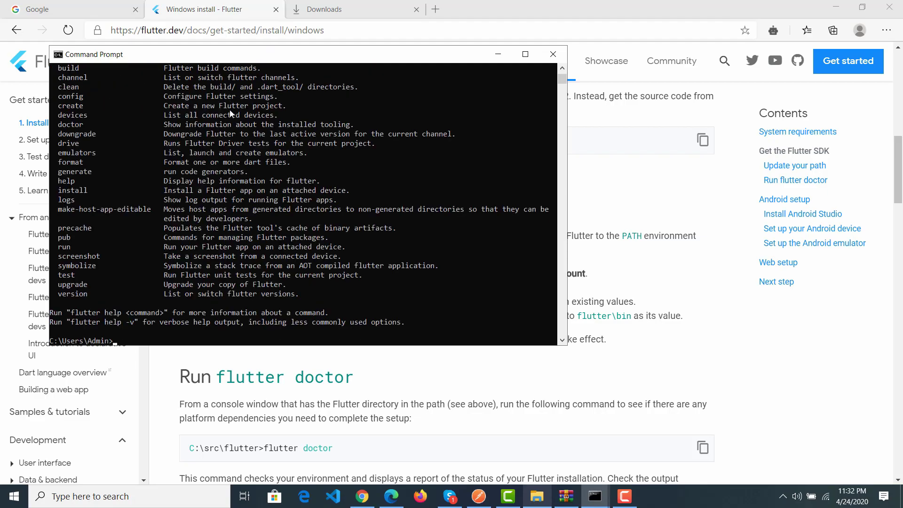
scroll(229, 109, "up", 11)
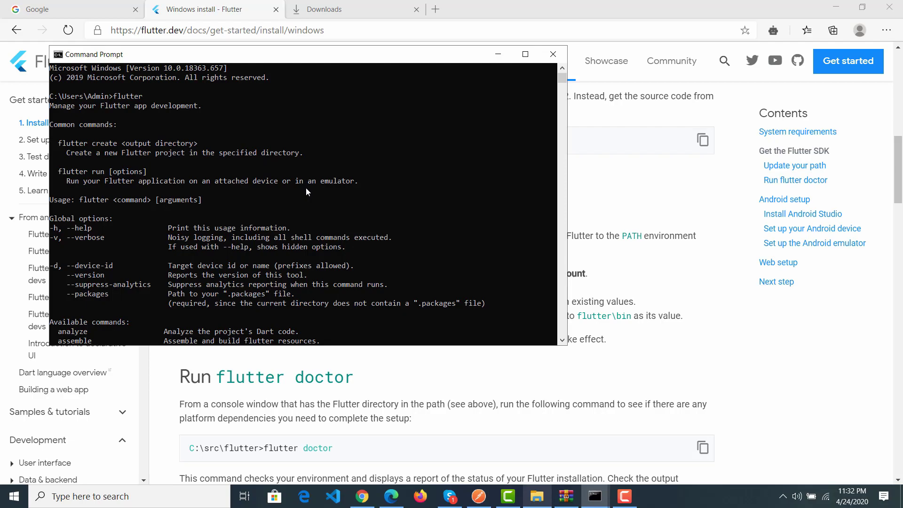
scroll(305, 187, "down", 10)
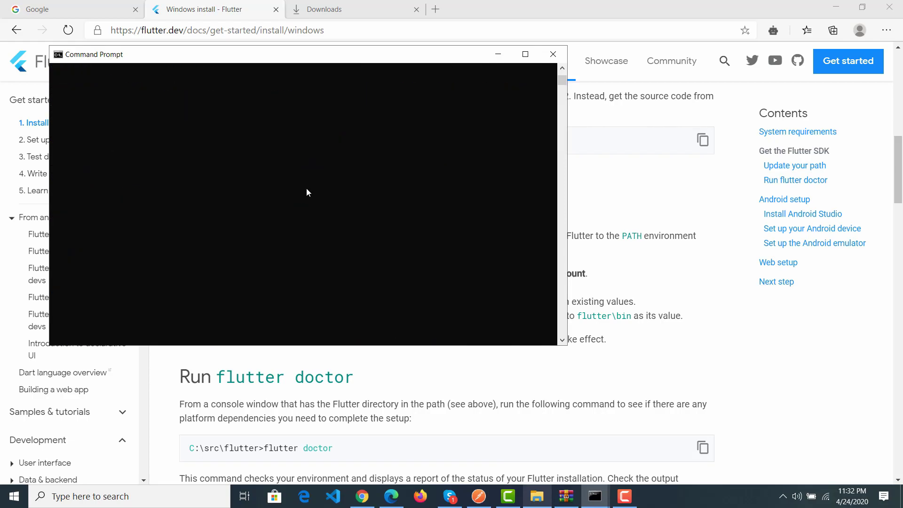
scroll(306, 192, "up", 3)
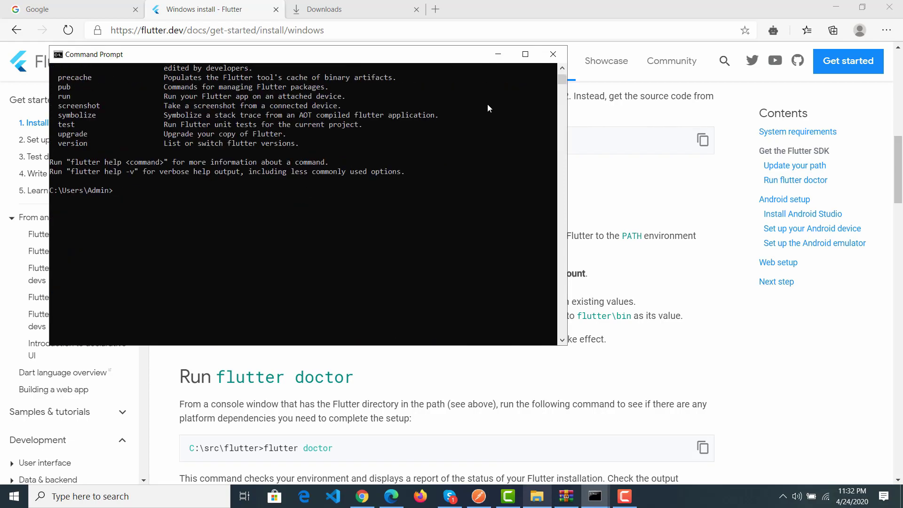
scroll(414, 229, "up", 10)
scroll(414, 230, "down", 5)
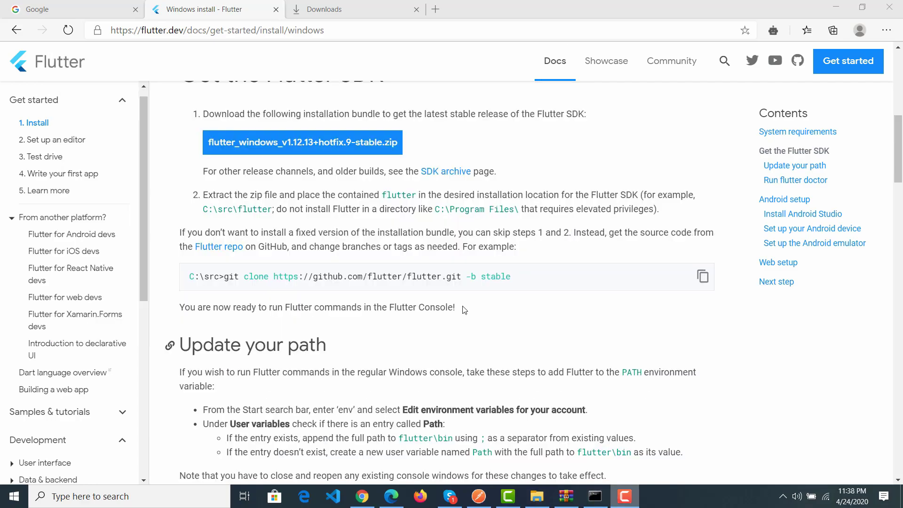
Read the guide's Run flutter doctor section and switch to Command Prompt to view the flutter doctor summary
scroll(465, 309, "up", 1)
scroll(476, 284, "down", 1)
scroll(383, 174, "up", 1)
scroll(382, 174, "down", 1)
scroll(382, 257, "down", 4)
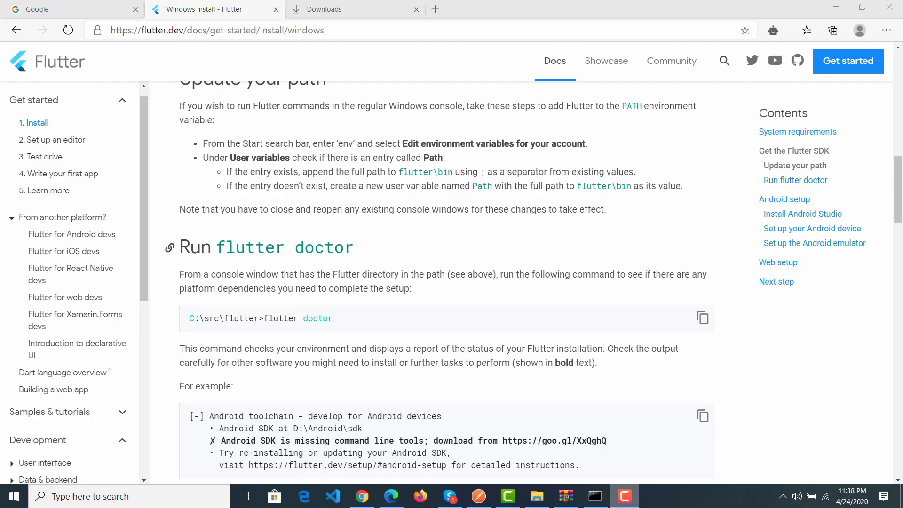
left_click(595, 496)
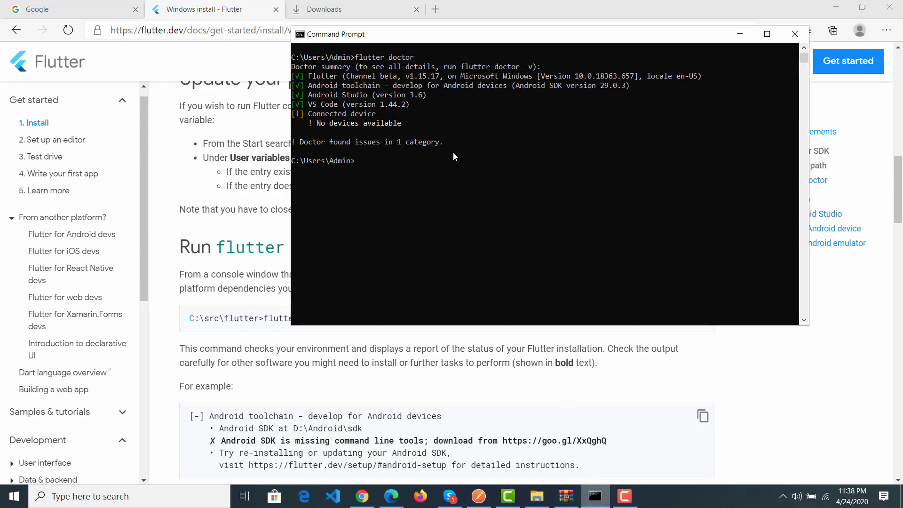
Run flutter doctor in Command Prompt to check the Flutter installation status
type("flutter doctor")
key("Return")
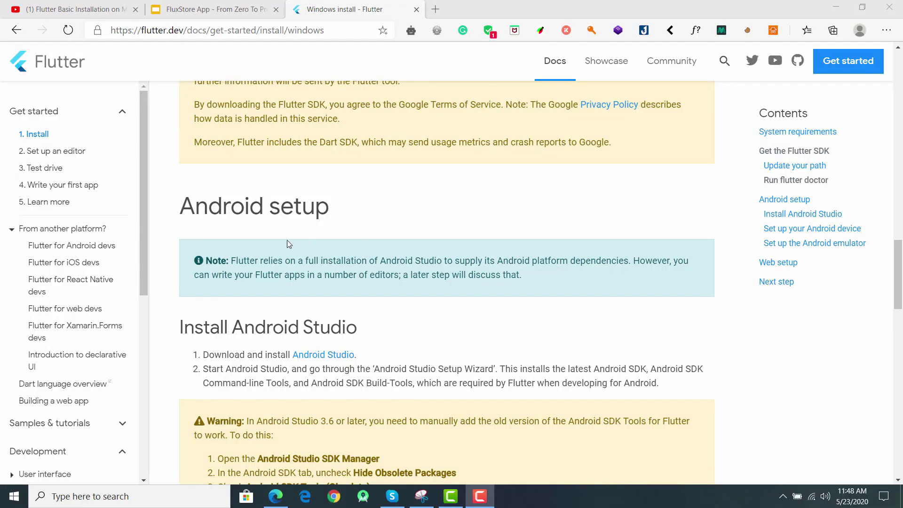
Read the guide's Android setup note and the Install Android Studio instructions with the warning about SDK Tools
scroll(282, 238, "down", 1)
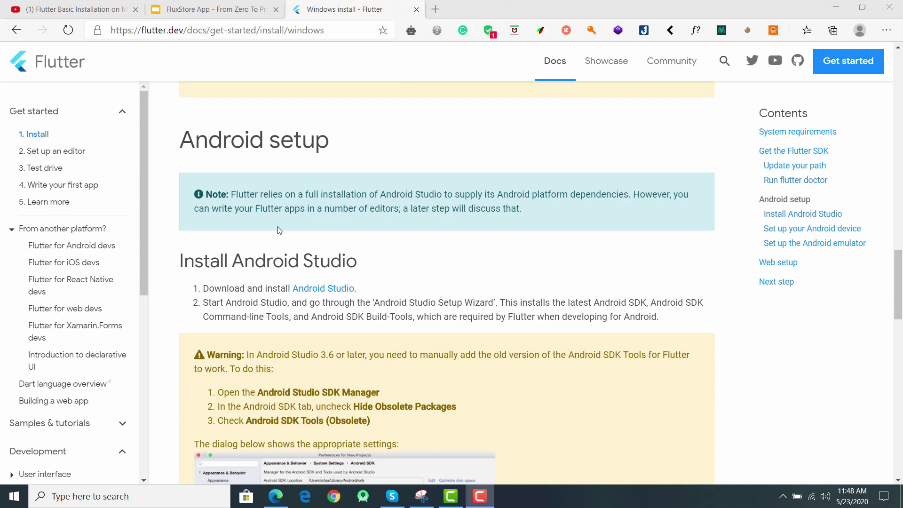
scroll(245, 186, "up", 1)
left_click_drag(184, 202, 355, 210)
scroll(282, 230, "down", 1)
left_click(230, 245)
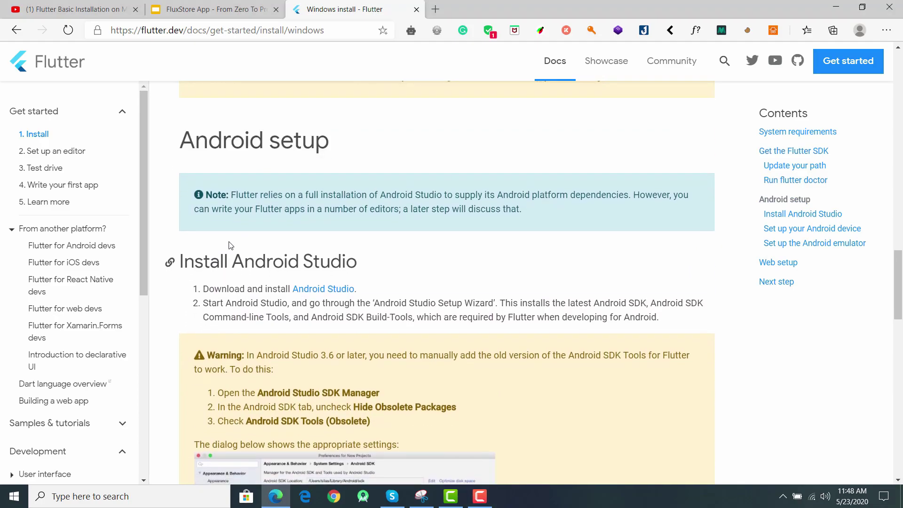
left_click_drag(179, 261, 350, 262)
left_click(411, 281)
scroll(412, 279, "down", 1)
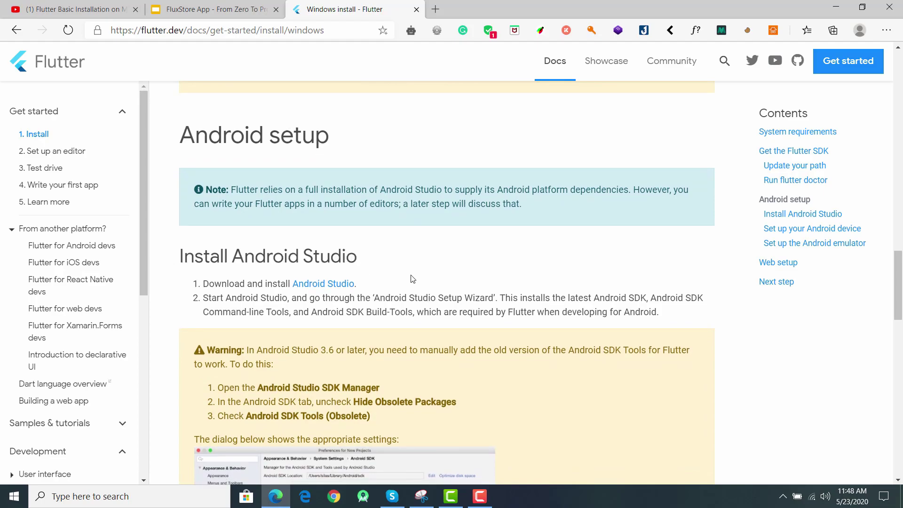
scroll(410, 279, "down", 1)
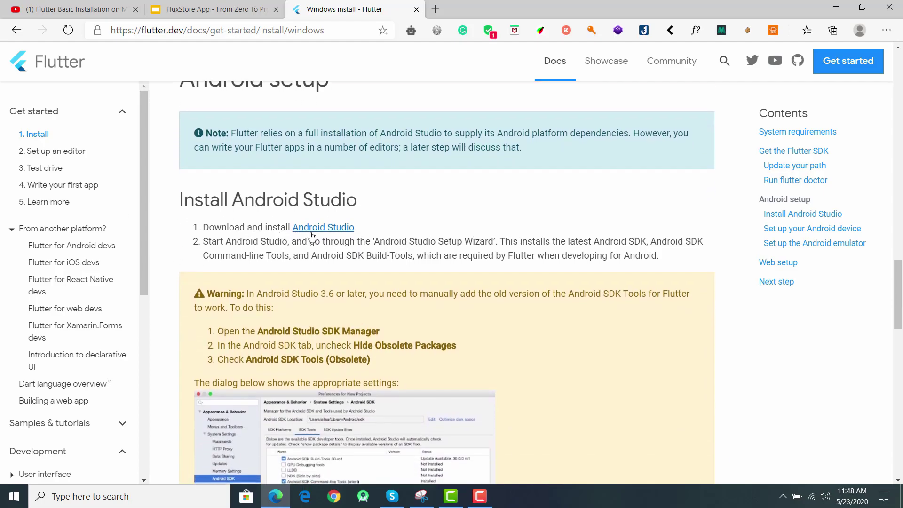
Open the guide's Android Studio download link in a new browser tab and switch to that page
right_click(311, 235)
left_click(350, 245)
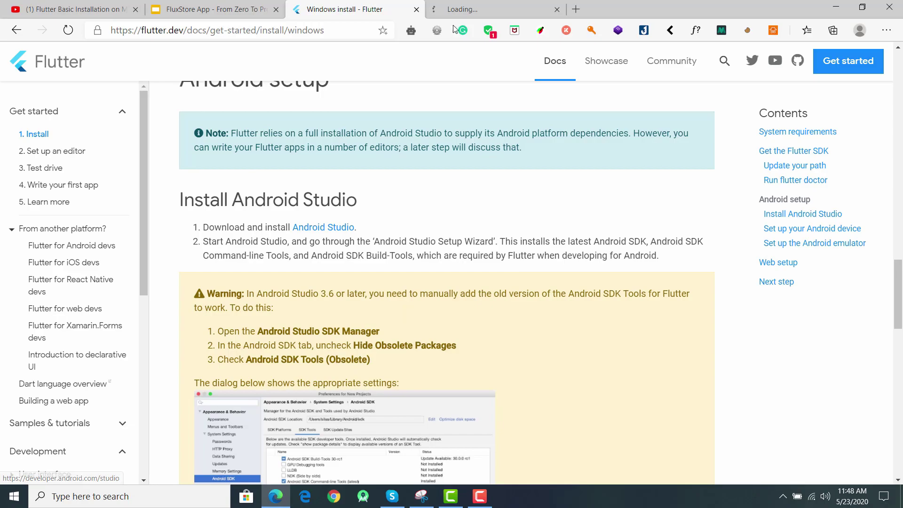
left_click(477, 9)
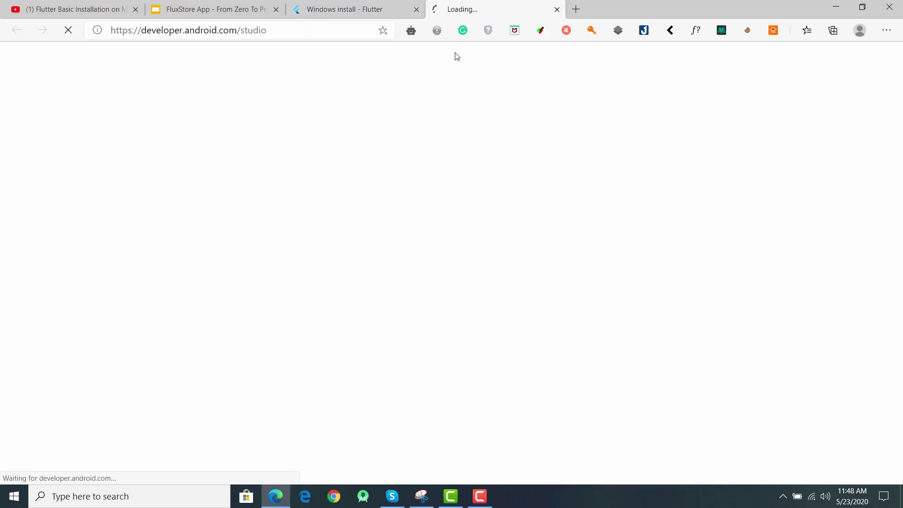
left_click(390, 7)
left_click(511, 6)
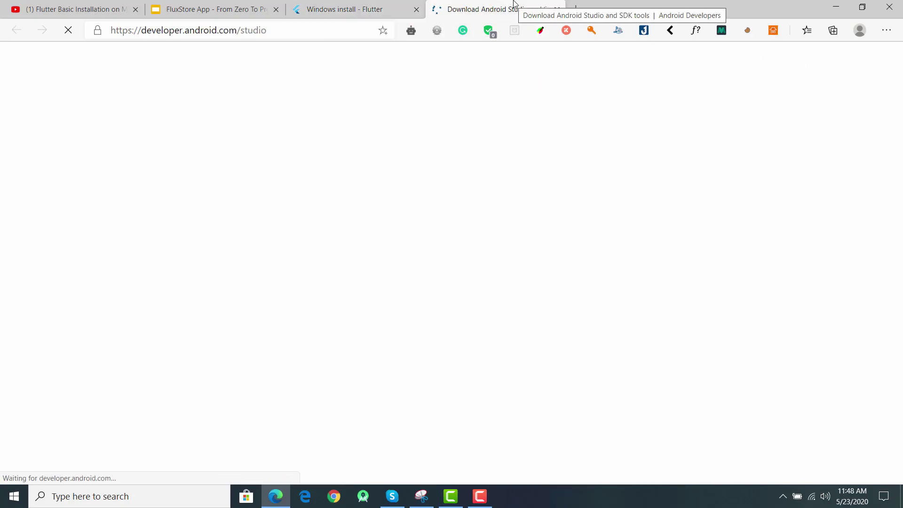
scroll(348, 238, "down", 2)
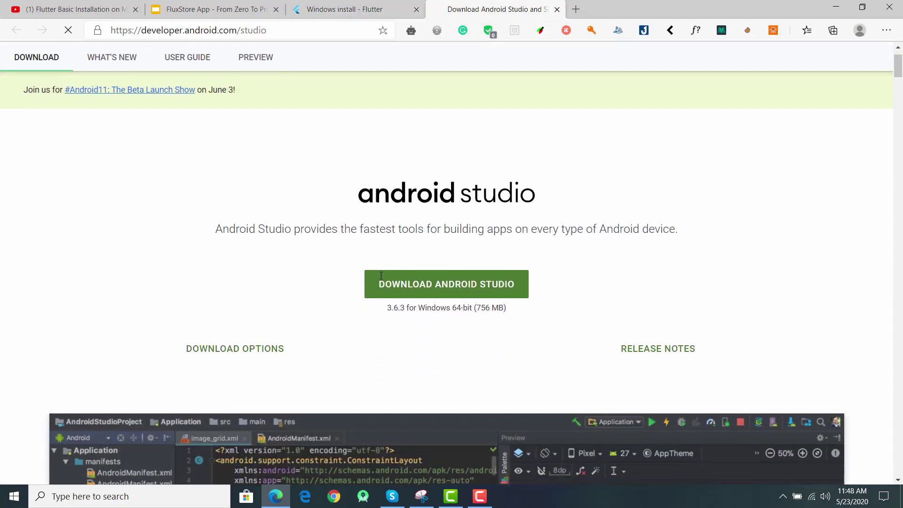
Agree to the Android Studio terms and conditions and start downloading the Windows installer
left_click(413, 287)
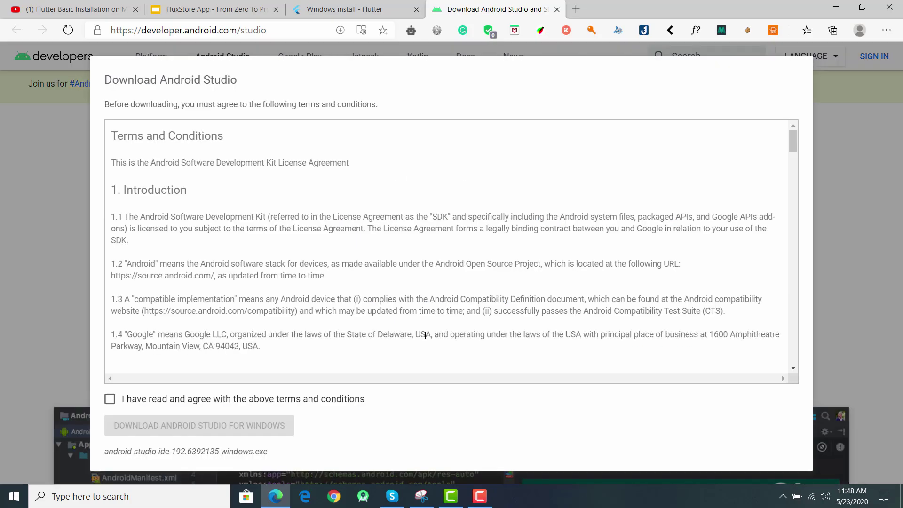
left_click(109, 401)
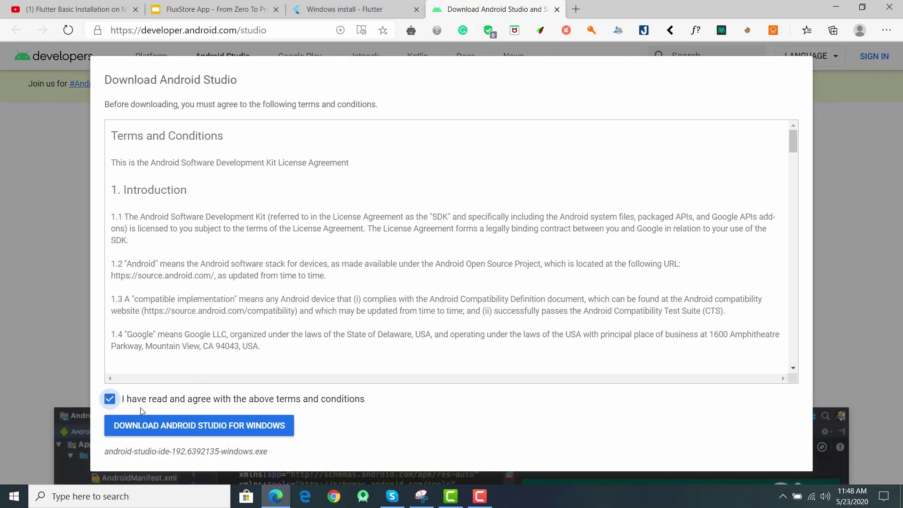
left_click(206, 425)
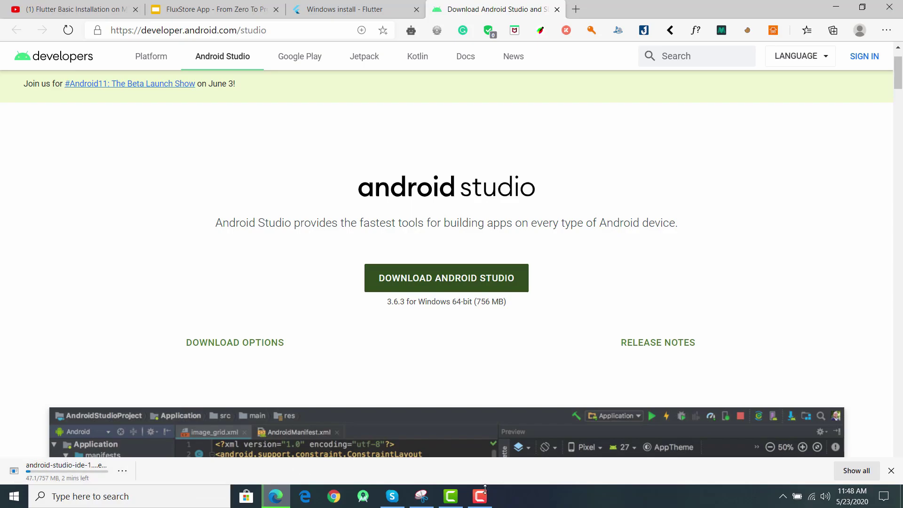
left_click(485, 503)
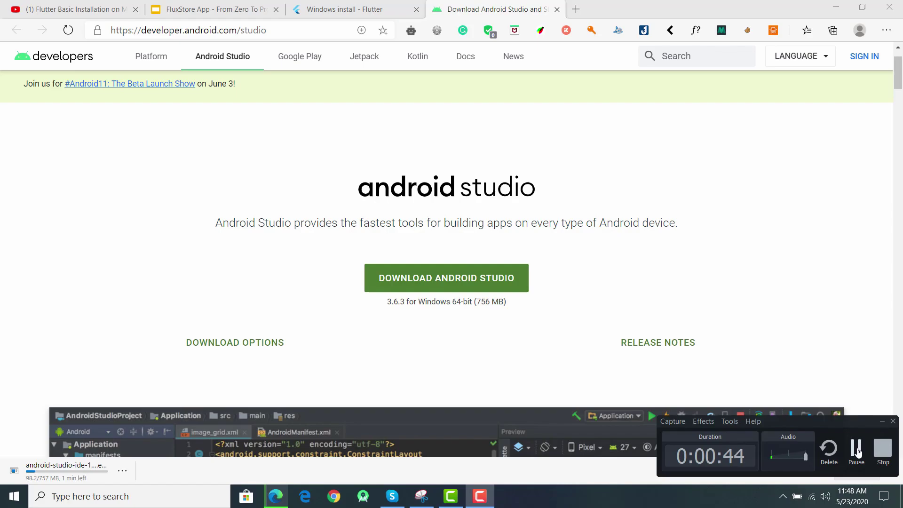
left_click(857, 450)
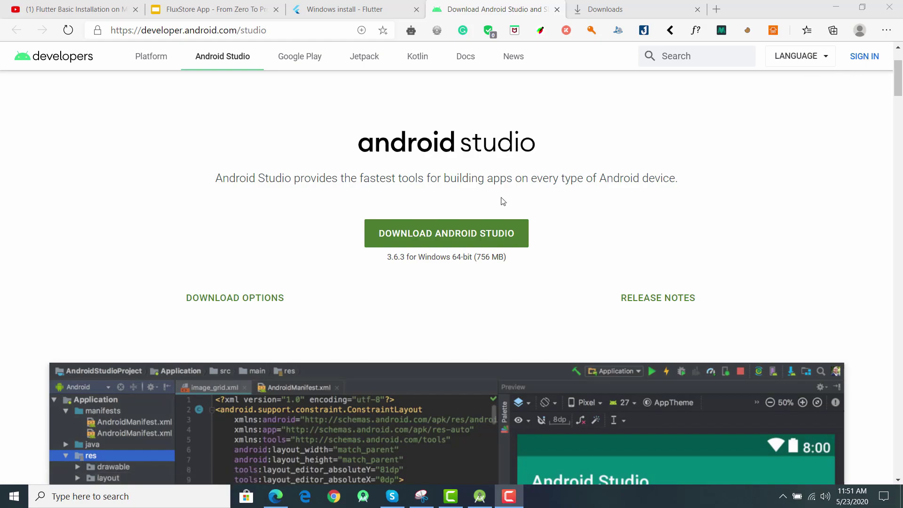
Show the browser's downloads list and launch android-studio-ide-192.6392135-windows.exe
left_click(886, 30)
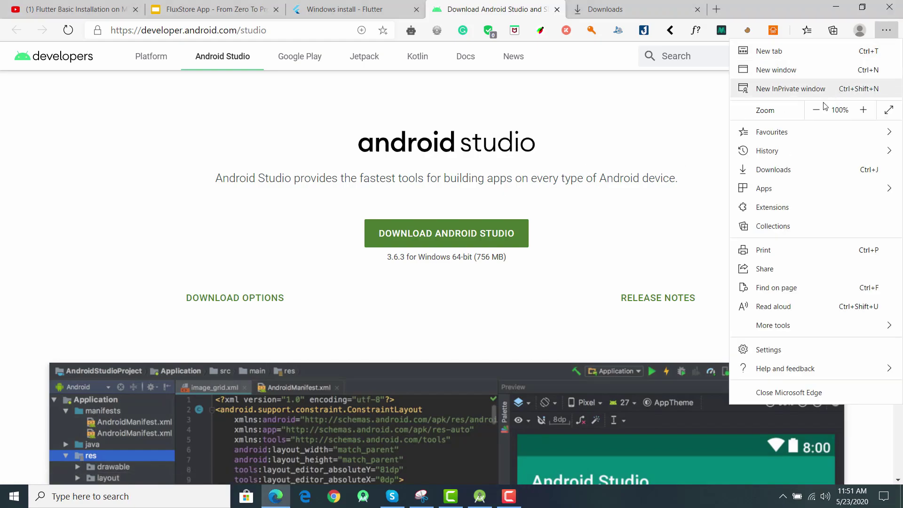
left_click(778, 177)
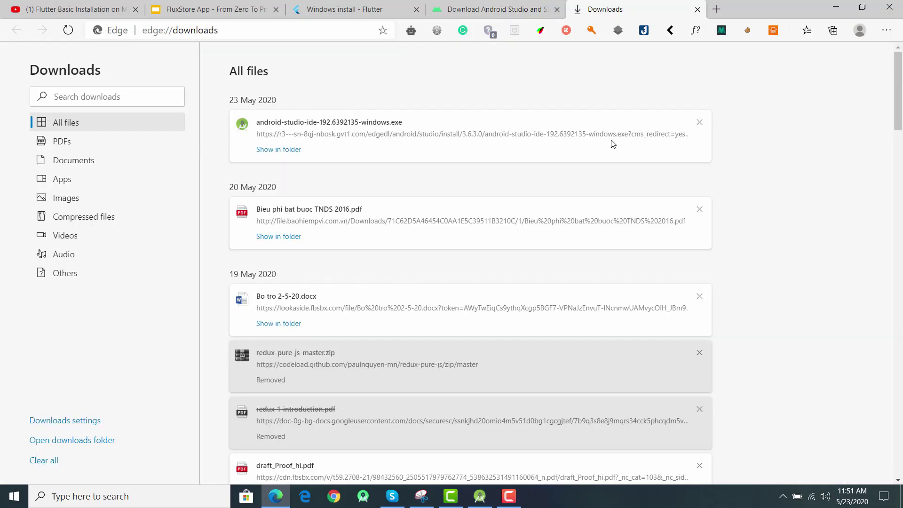
left_click(362, 125)
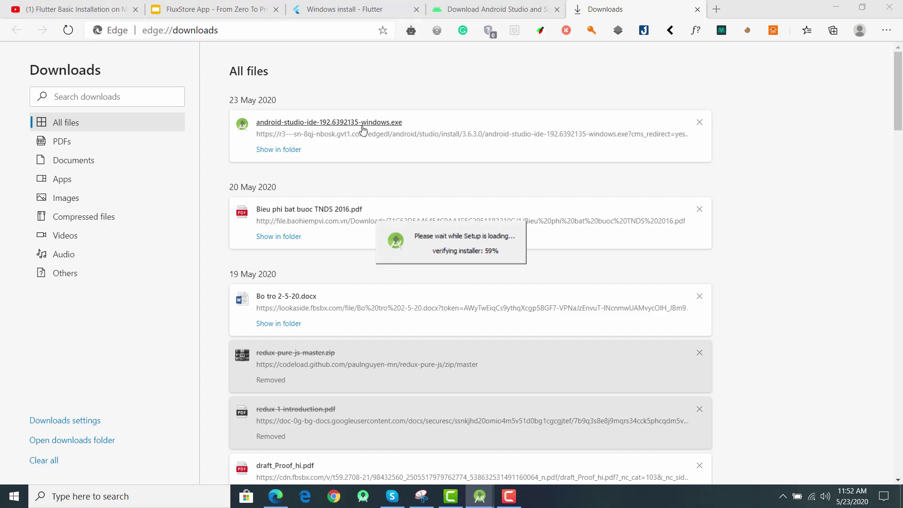
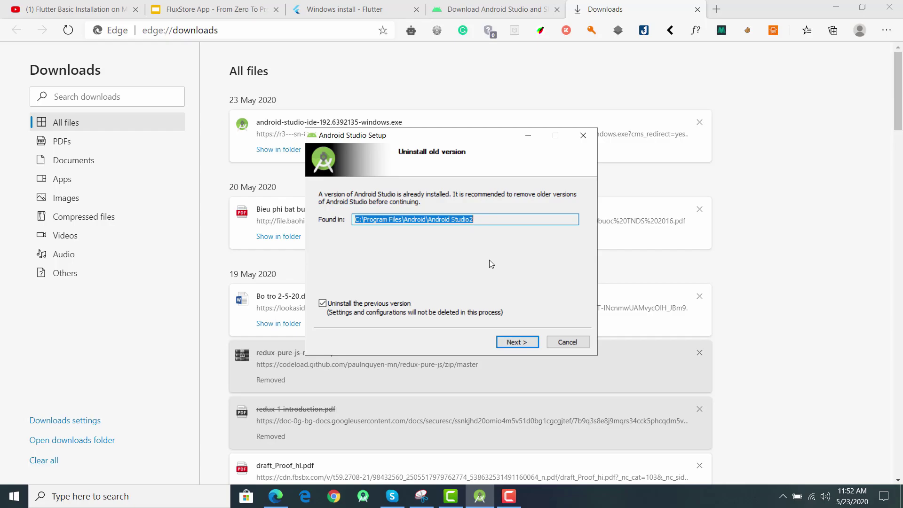
Uninstall the previous Android Studio version and continue setup with the Android Studio and Android Virtual Device components
left_click(359, 219)
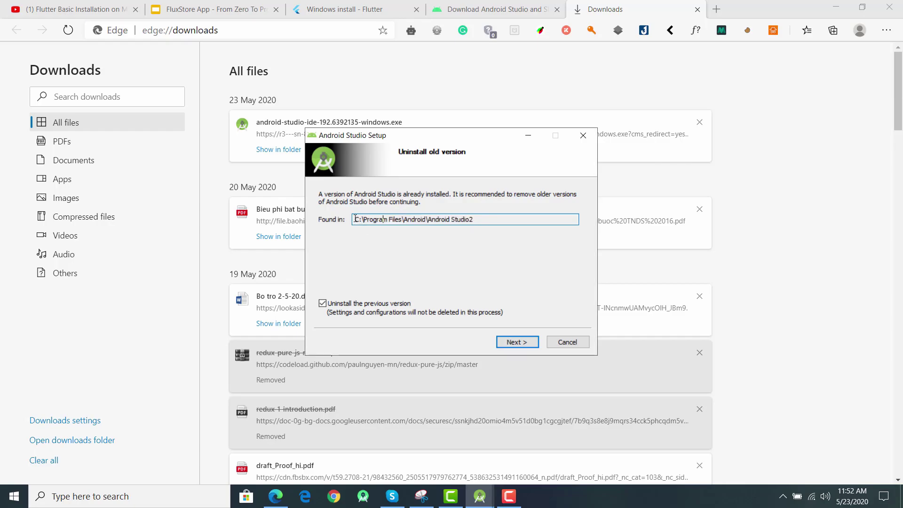
left_click_drag(358, 219, 523, 292)
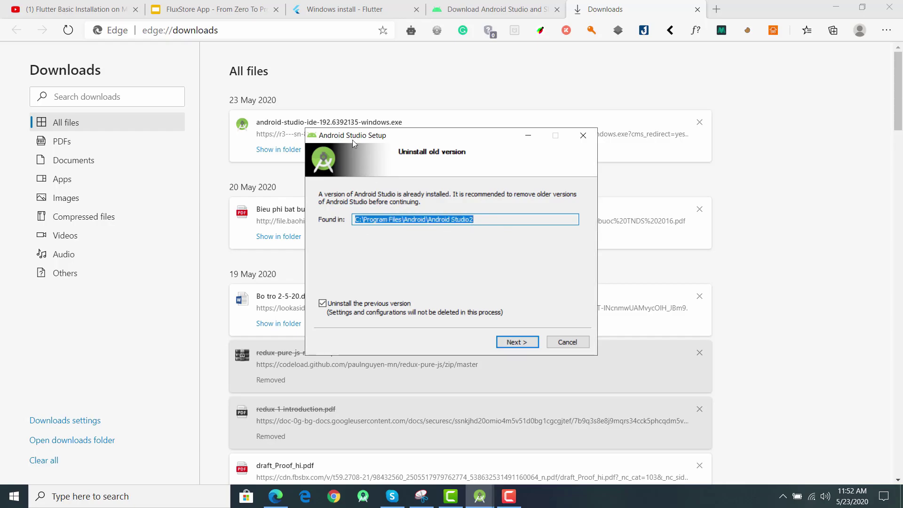
left_click(514, 343)
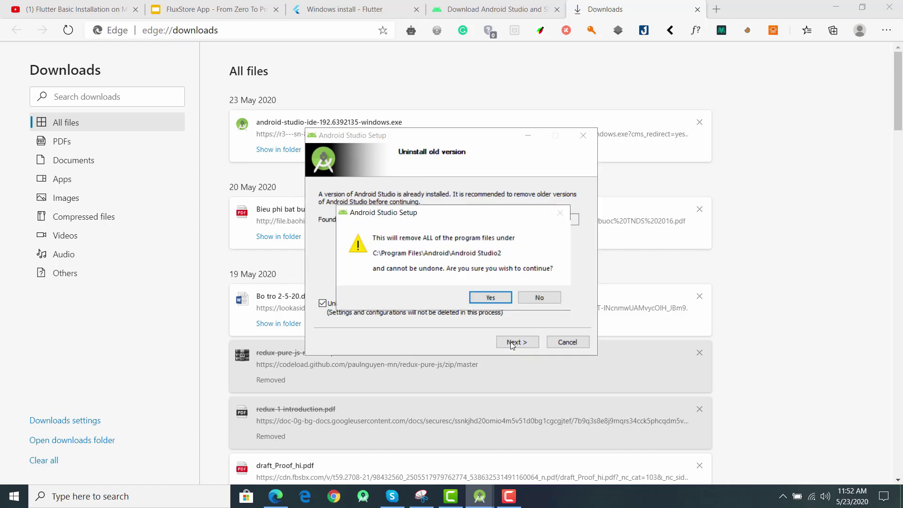
left_click(486, 296)
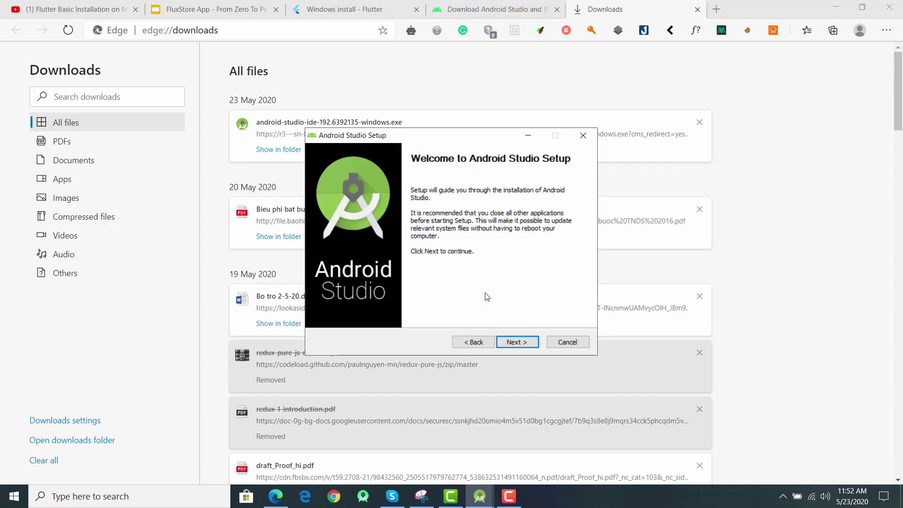
left_click(515, 342)
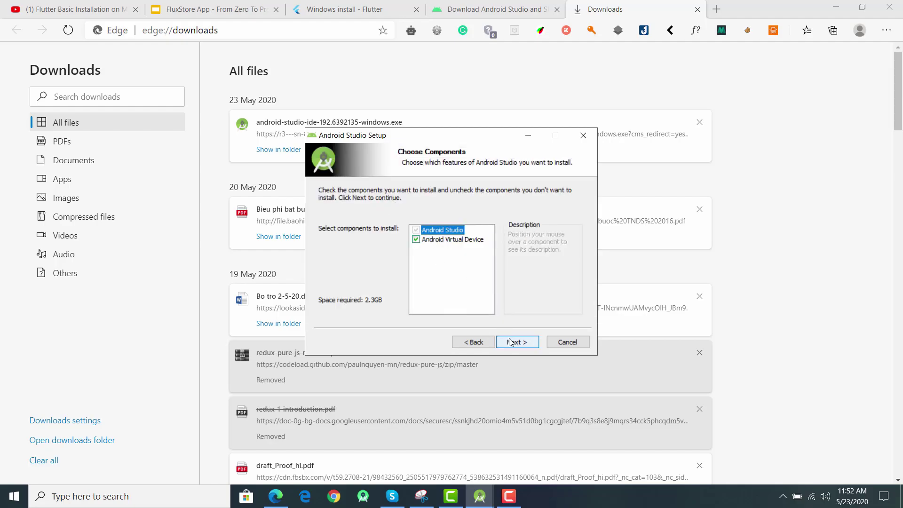
left_click(512, 342)
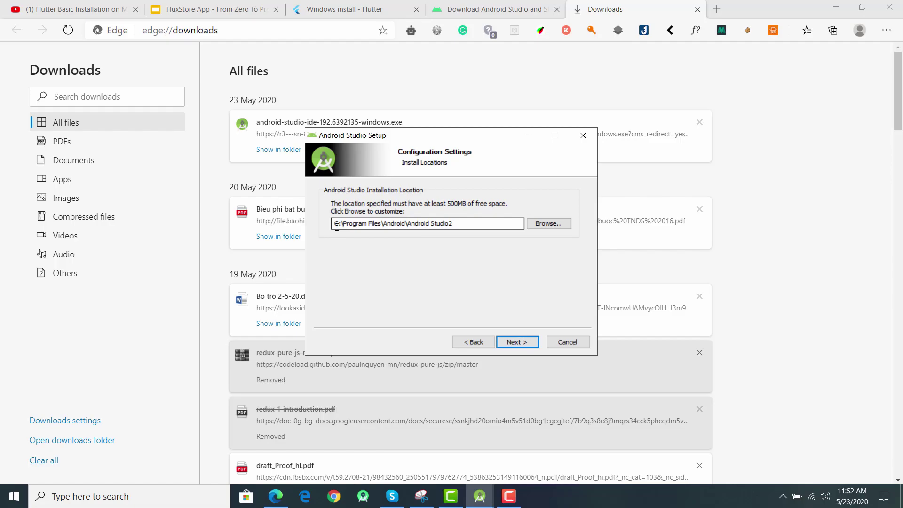
Browse for a different Android Studio installation location and expand the DATA (D:) drive under This PC
left_click_drag(336, 227, 452, 225)
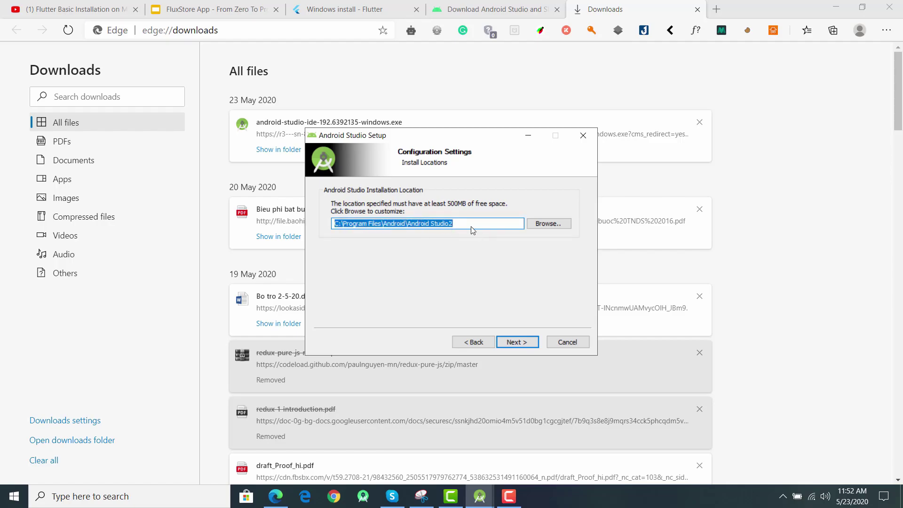
left_click(560, 226)
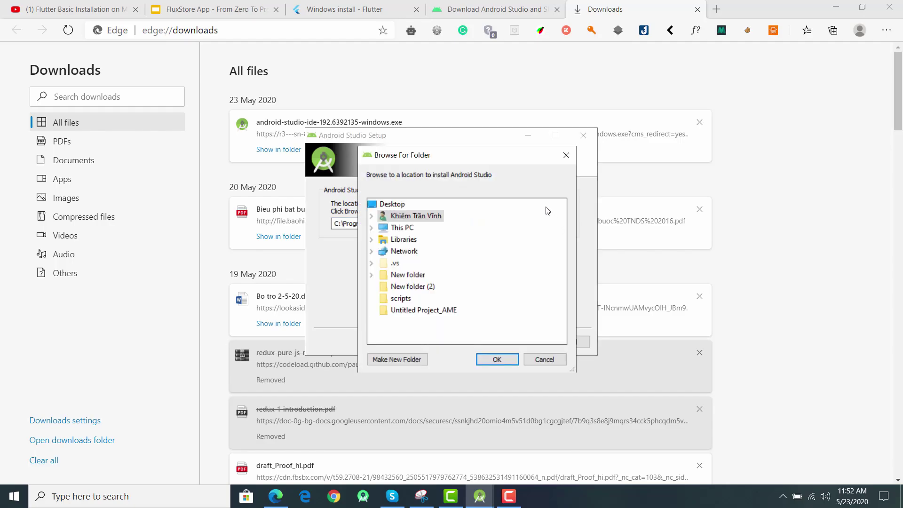
left_click_drag(553, 155, 659, 147)
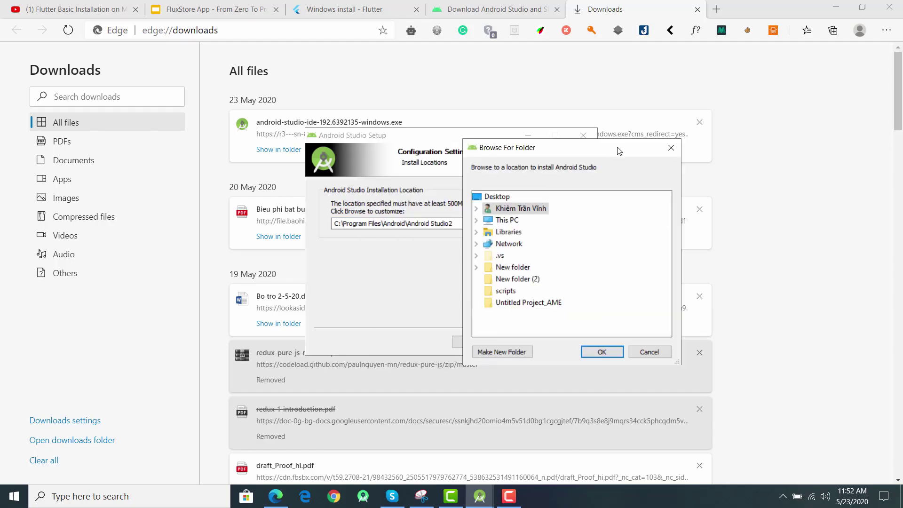
left_click(476, 221)
scroll(561, 282, "down", 1)
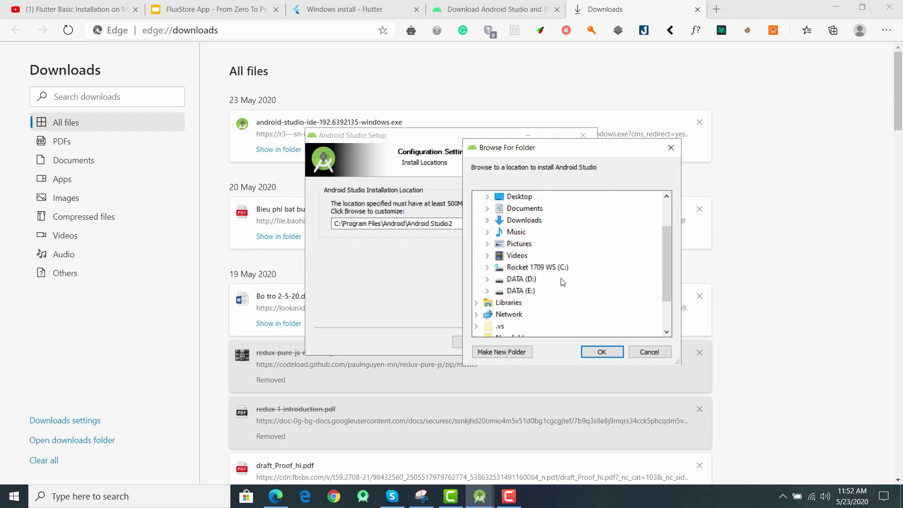
double_click(530, 280)
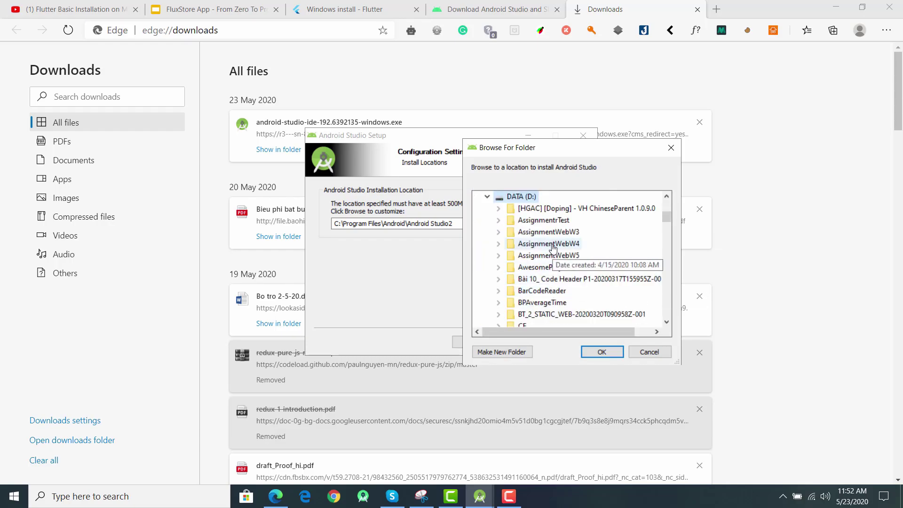
scroll(567, 281, "up", 1)
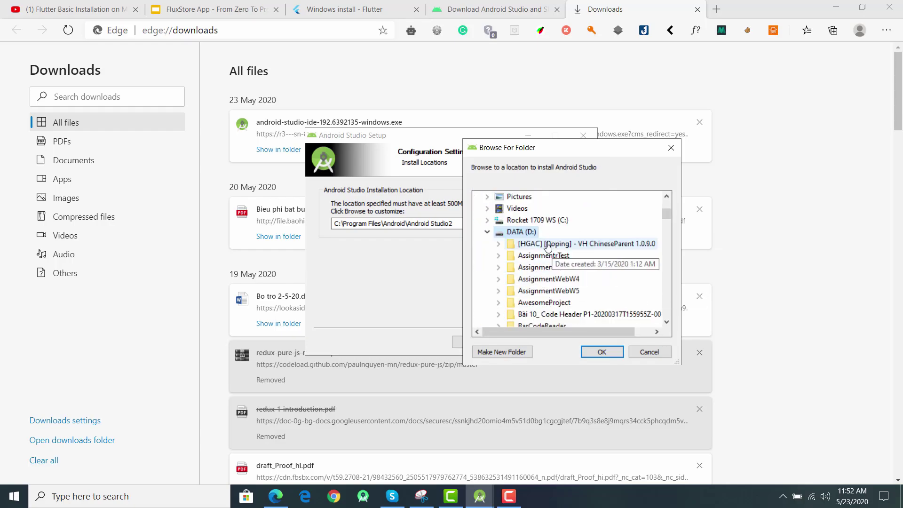
Create a folder named AndroidStudio on drive D:, accept it as the installation location and continue setup
left_click(516, 352)
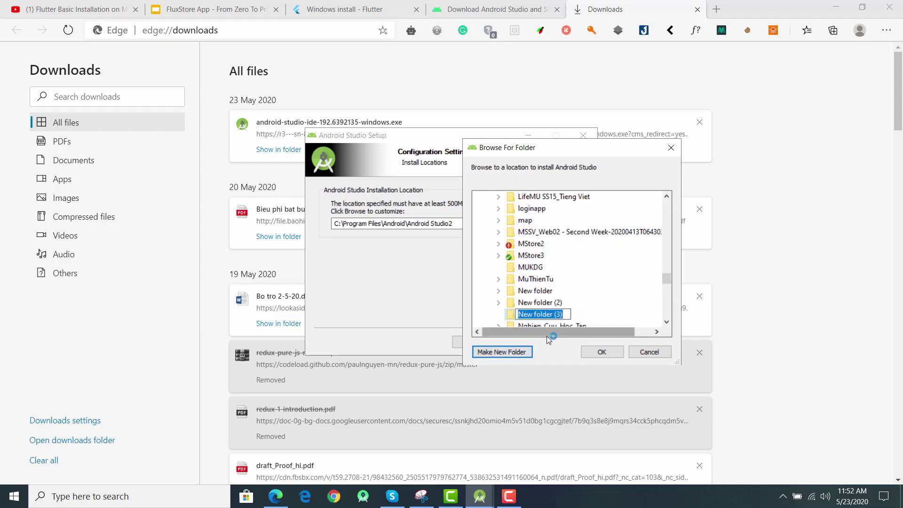
type("AndroidStudio")
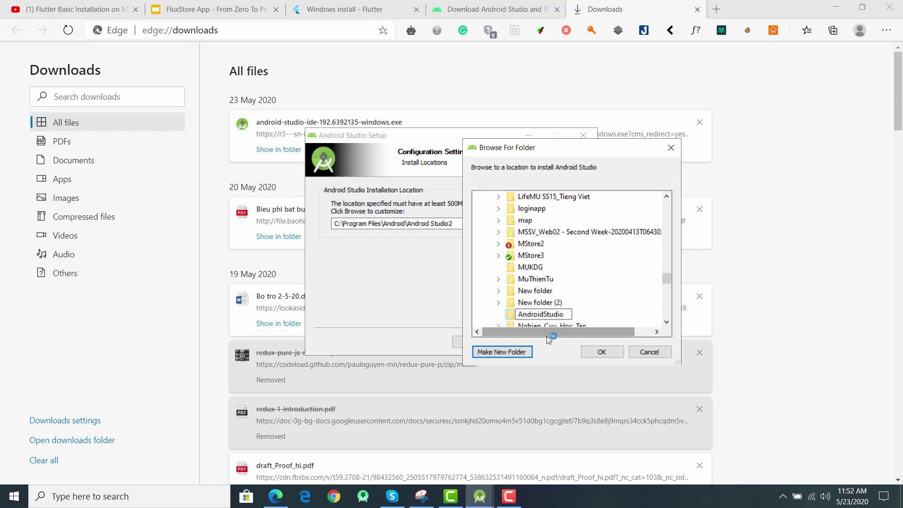
key("Return")
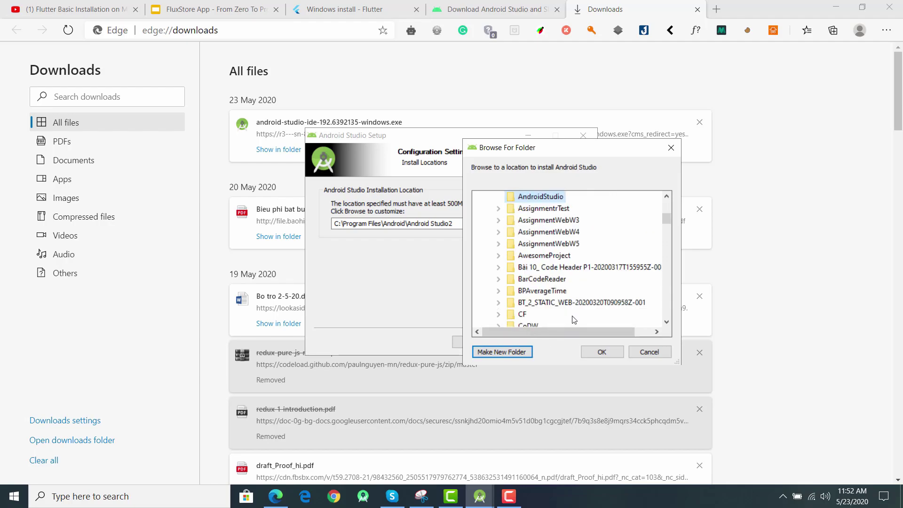
left_click(601, 352)
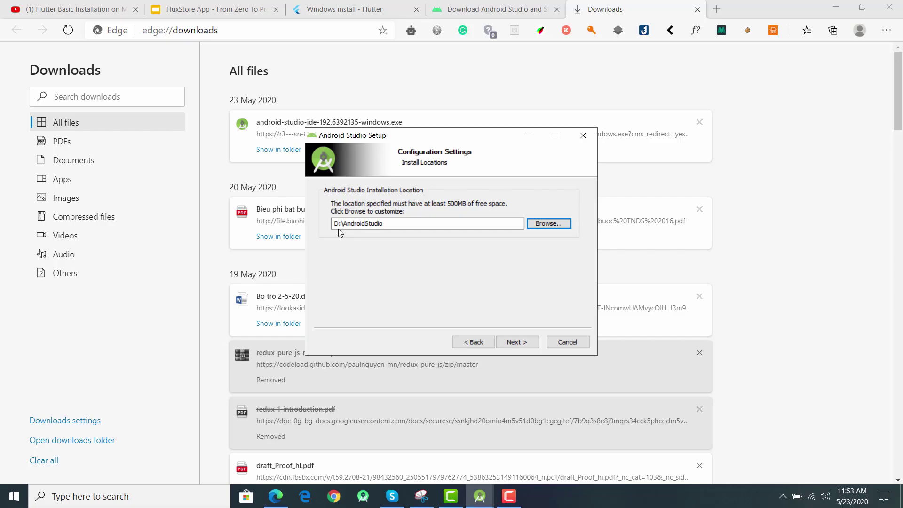
left_click(520, 344)
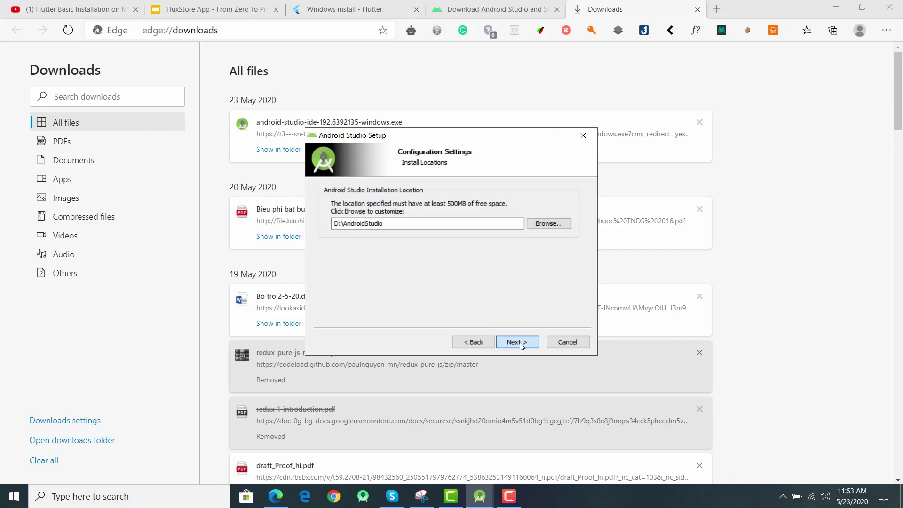
Keep Android Studio as the Start Menu folder with shortcut creation enabled and begin the installation
scroll(359, 248, "down", 8)
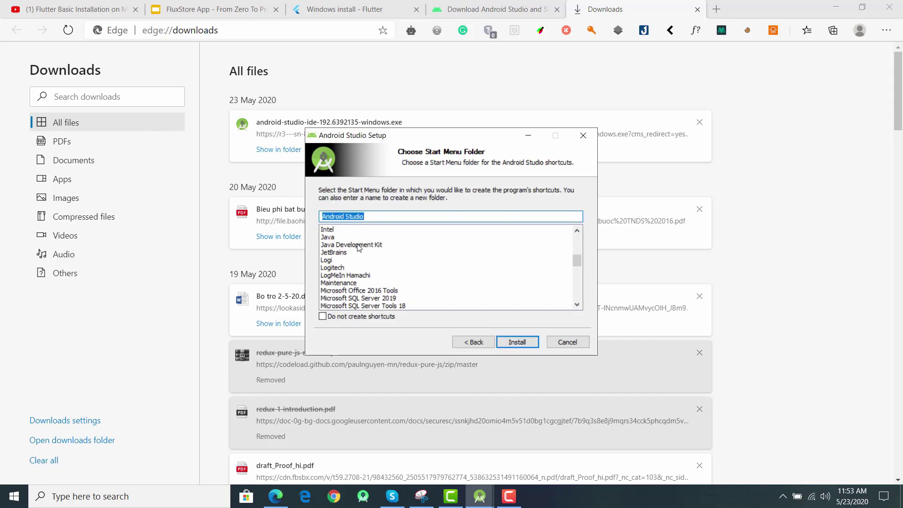
scroll(359, 248, "up", 7)
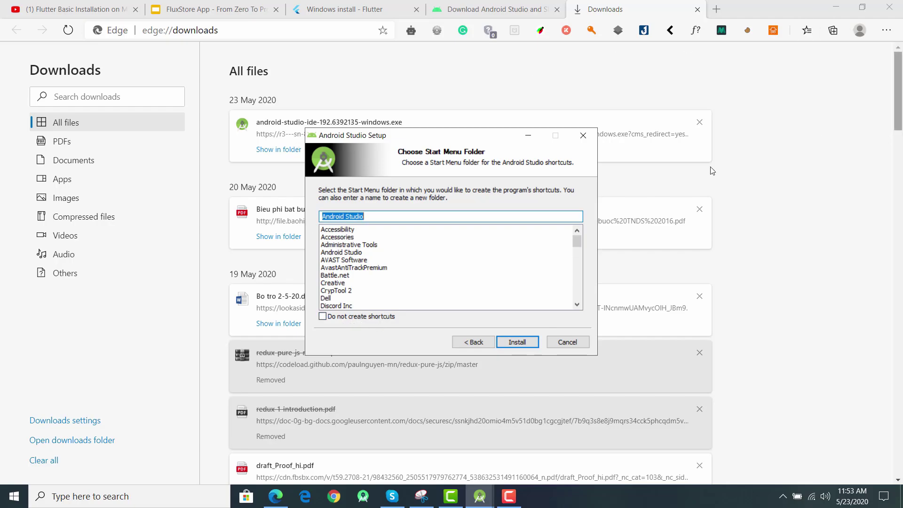
left_click(322, 316)
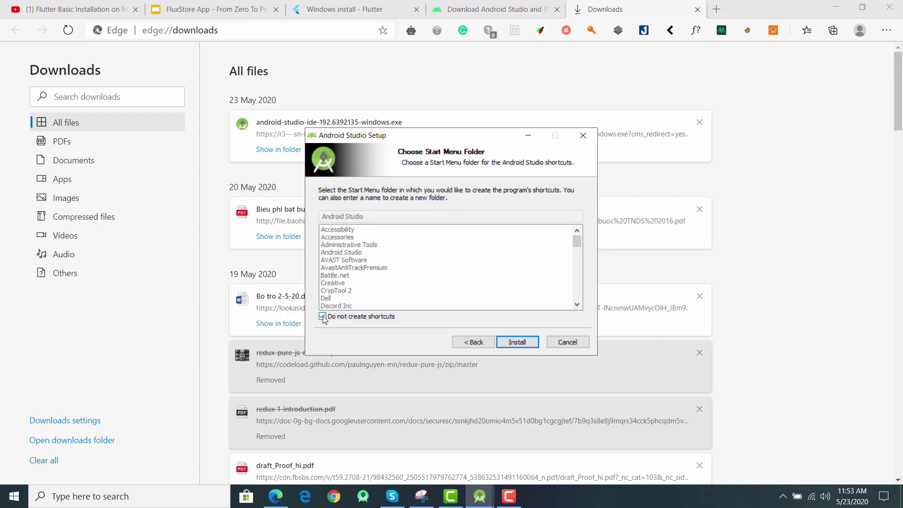
left_click(323, 317)
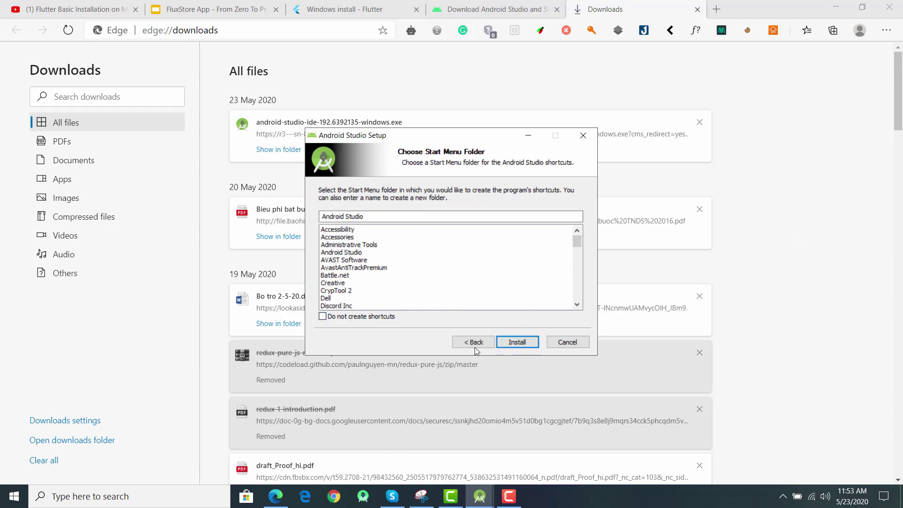
left_click(513, 343)
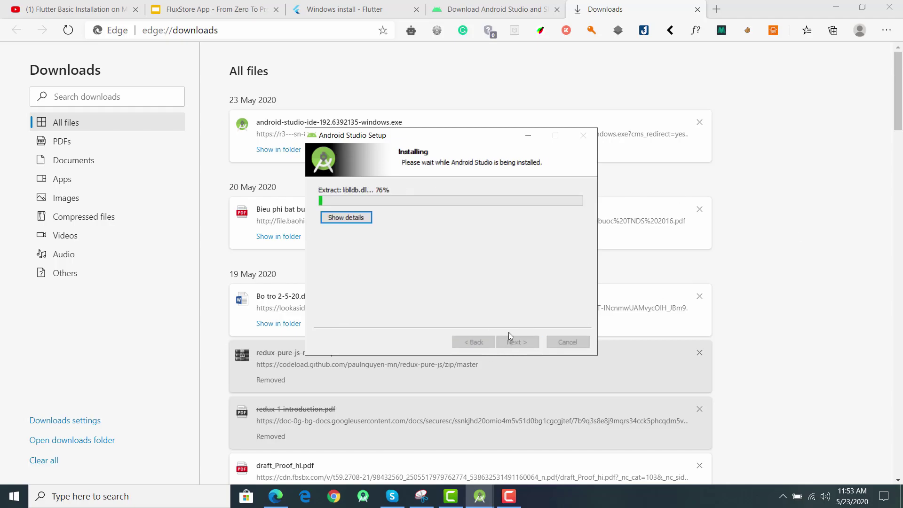
Show the installation details, complete the setup and close it with Start Android Studio enabled
left_click(357, 222)
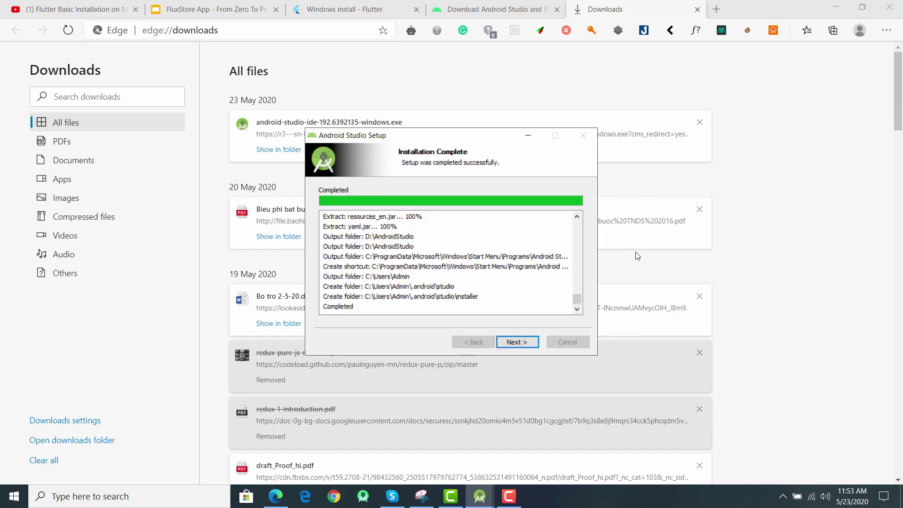
left_click(518, 343)
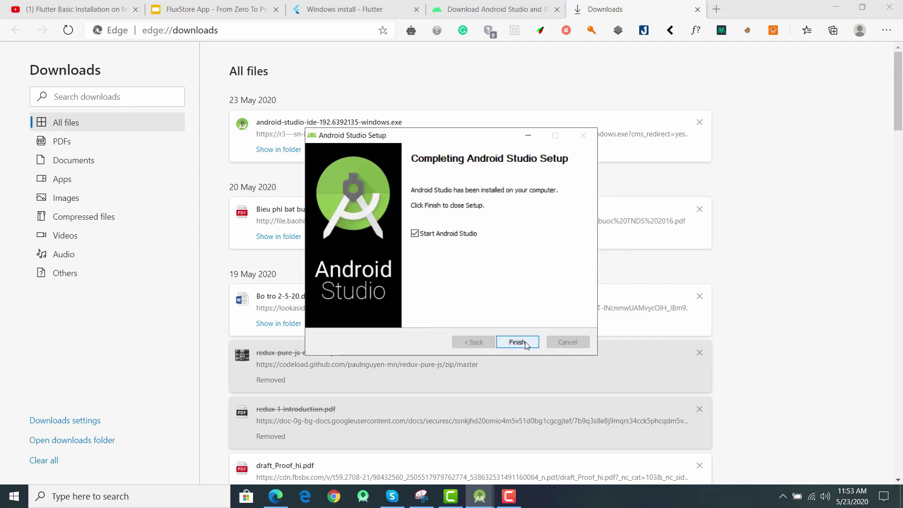
left_click(517, 341)
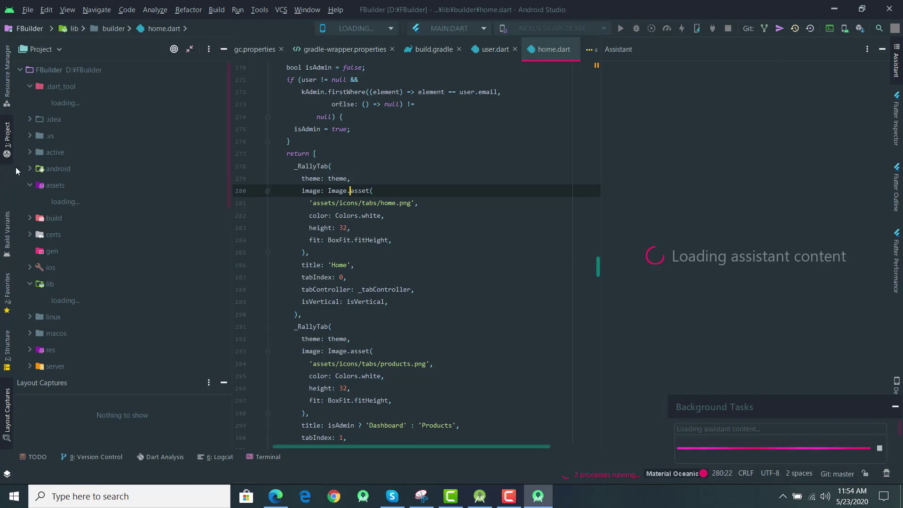
Collapse the FBuilder project in the project tree and switch to the Edge browser
left_click(20, 70)
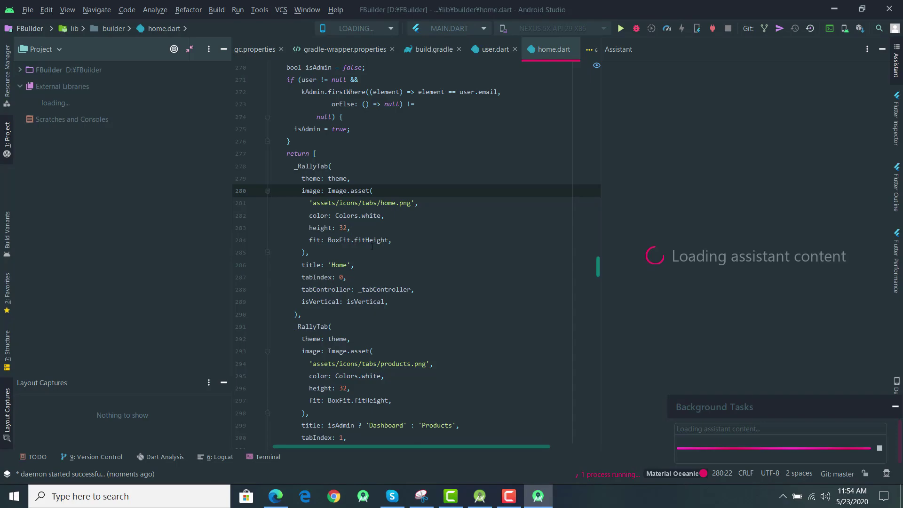
left_click(275, 496)
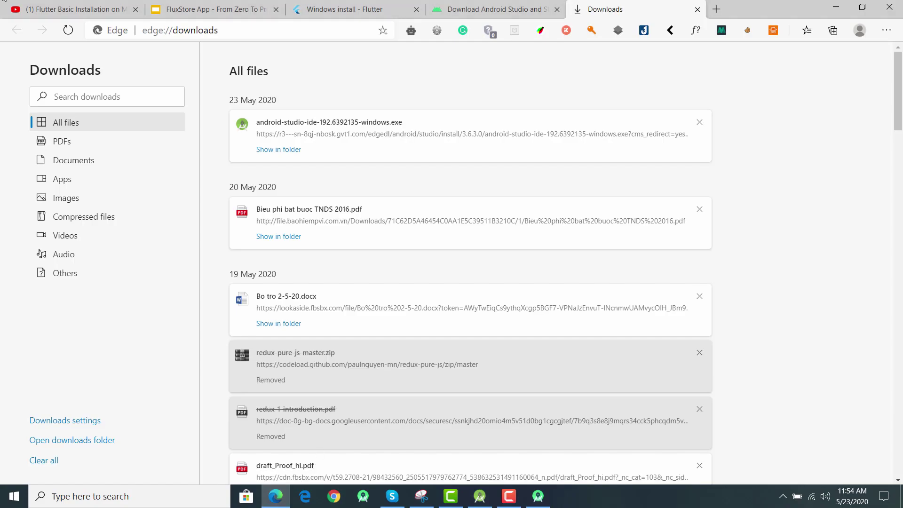
left_click(61, 14)
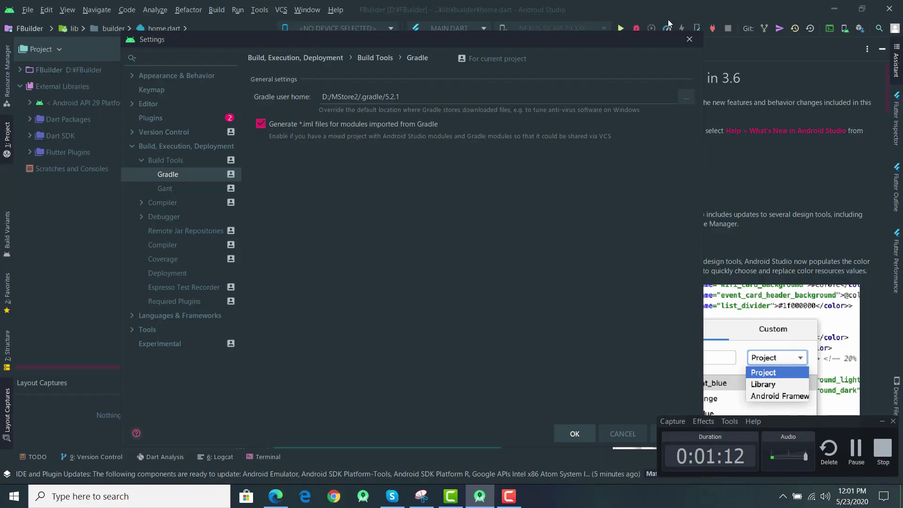
Dismiss the Settings dialog in Android Studio, reopen it and show the Plugins settings
left_click(635, 427)
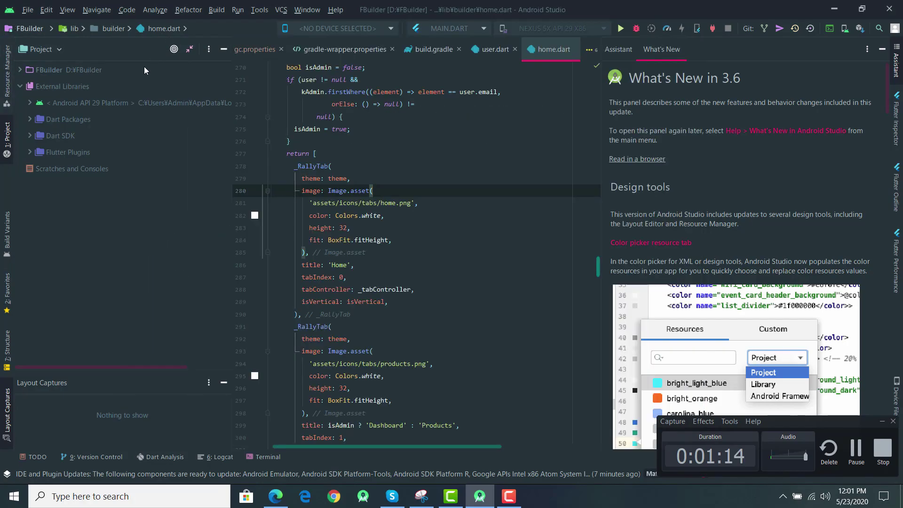
left_click(28, 10)
left_click(80, 124)
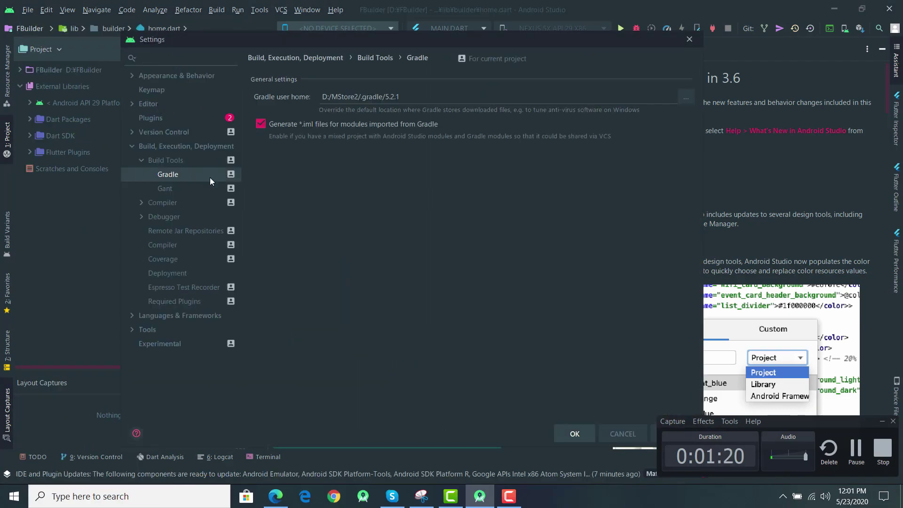
left_click(167, 117)
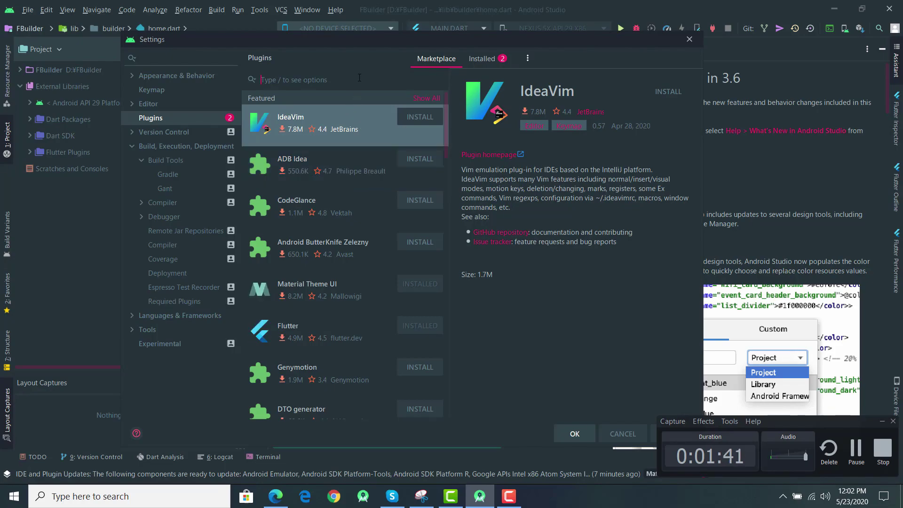
Search the plugin marketplace for flutter and look through the matching plugins
type("flut")
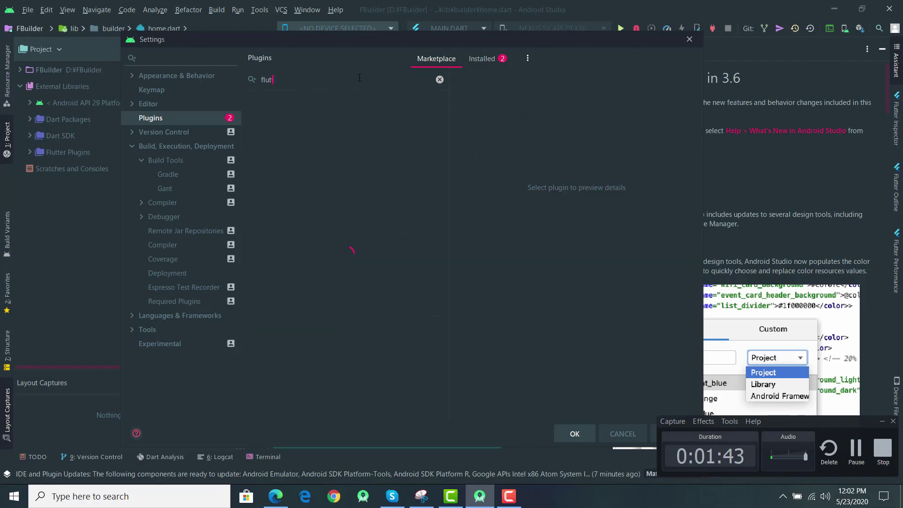
type("ter")
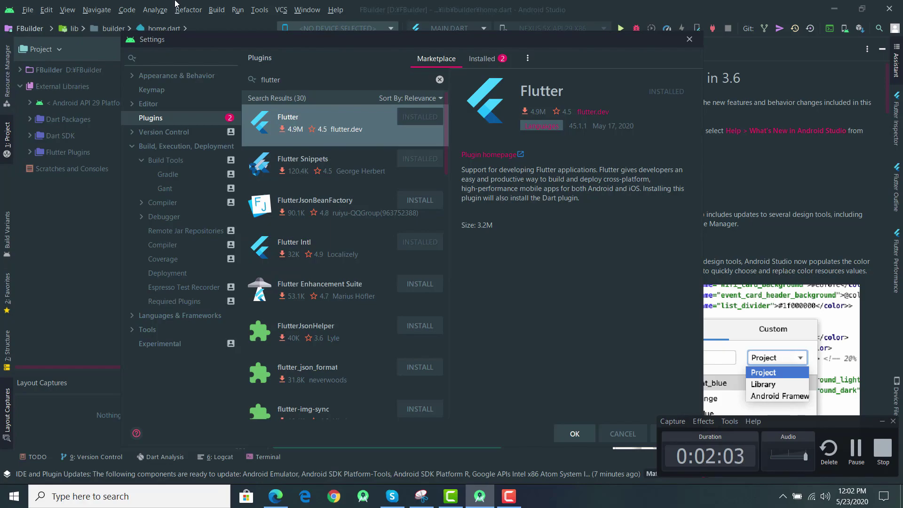
scroll(362, 227, "down", 1)
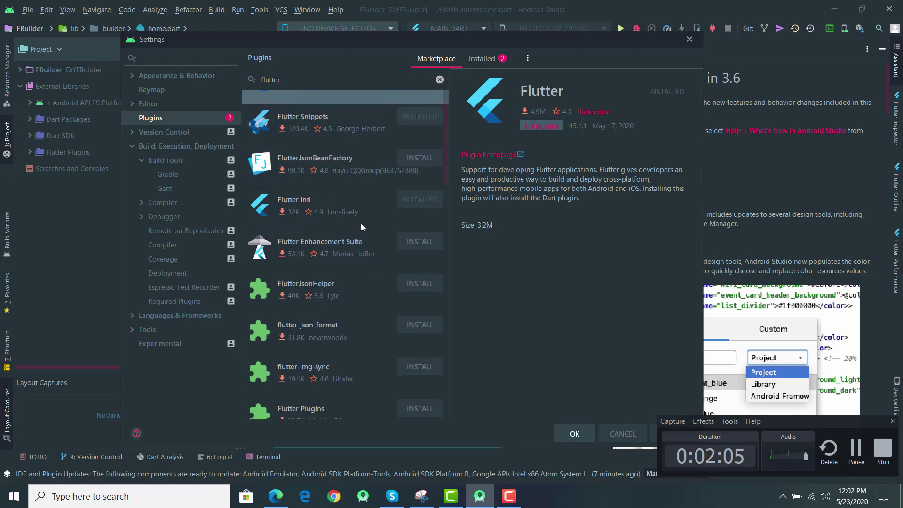
scroll(362, 227, "down", 5)
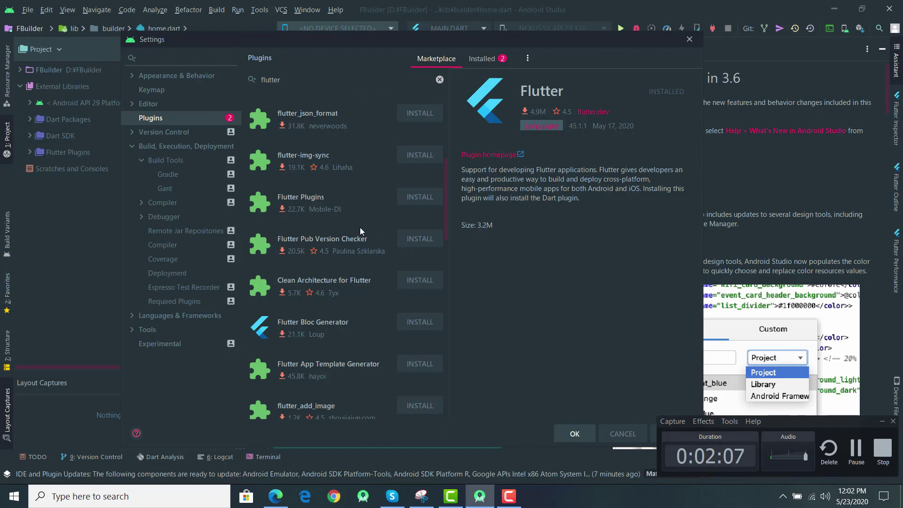
scroll(360, 227, "up", 6)
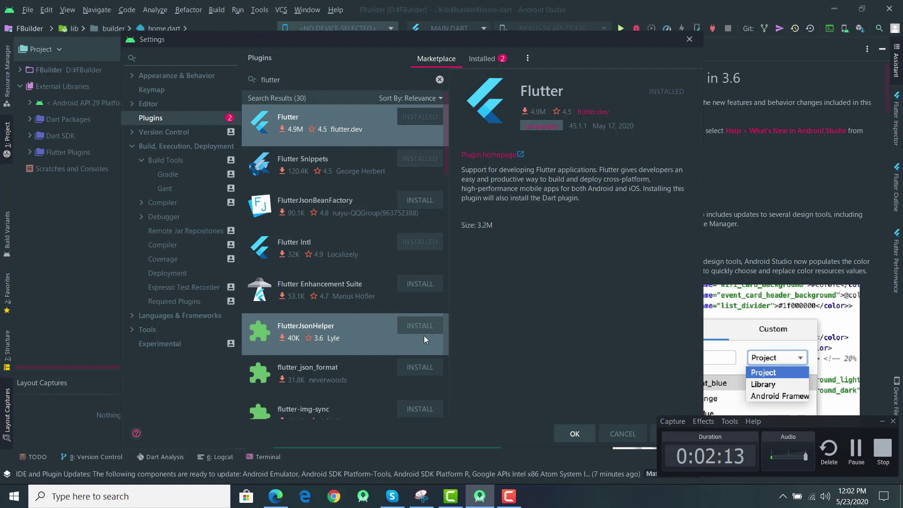
scroll(370, 335, "down", 5)
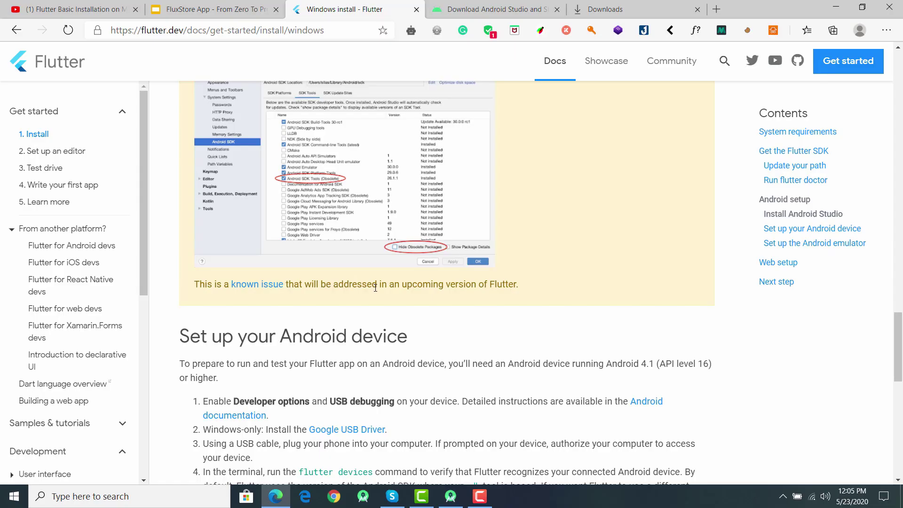
Read the "Set up your Android device" section of the Flutter Windows install guide in the browser
scroll(286, 223, "down", 4)
left_click_drag(292, 204, 407, 203)
left_click(429, 271)
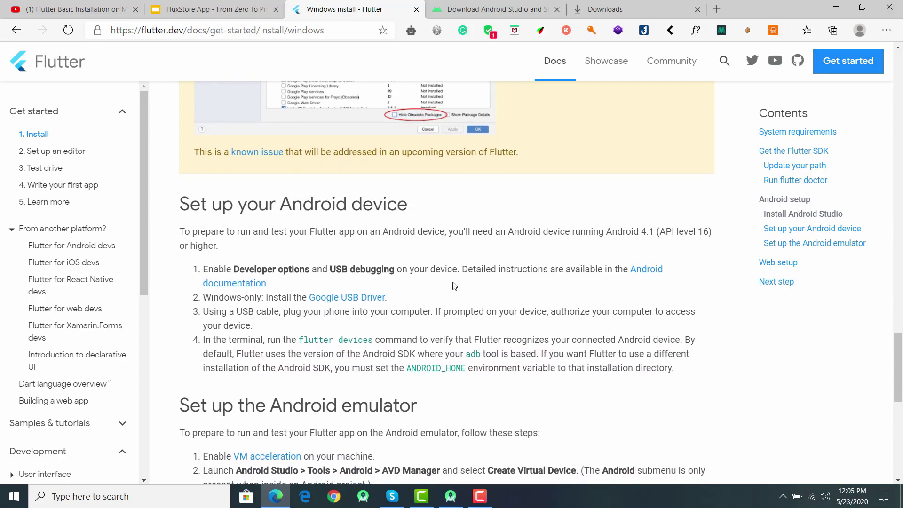
scroll(455, 284, "down", 2)
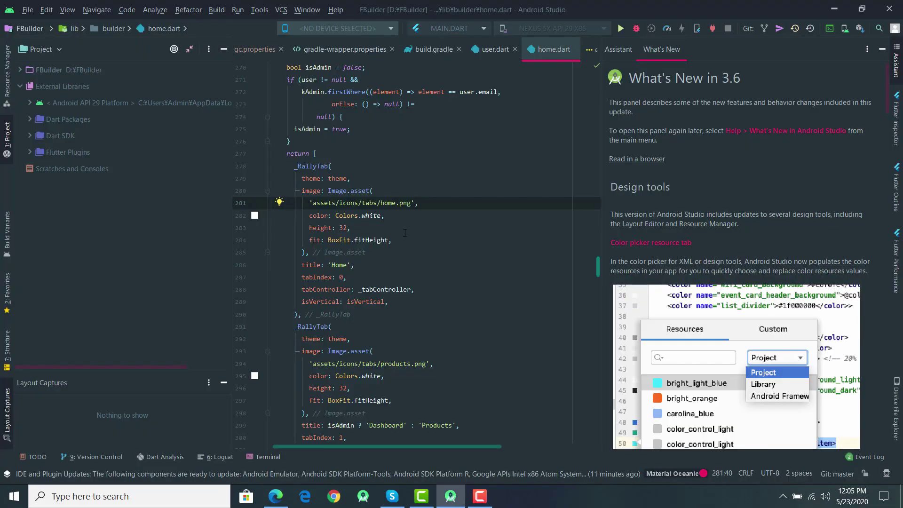
Find the AVD Manager in Android Studio with an action search for avd, open it and reposition its window
left_click(405, 233)
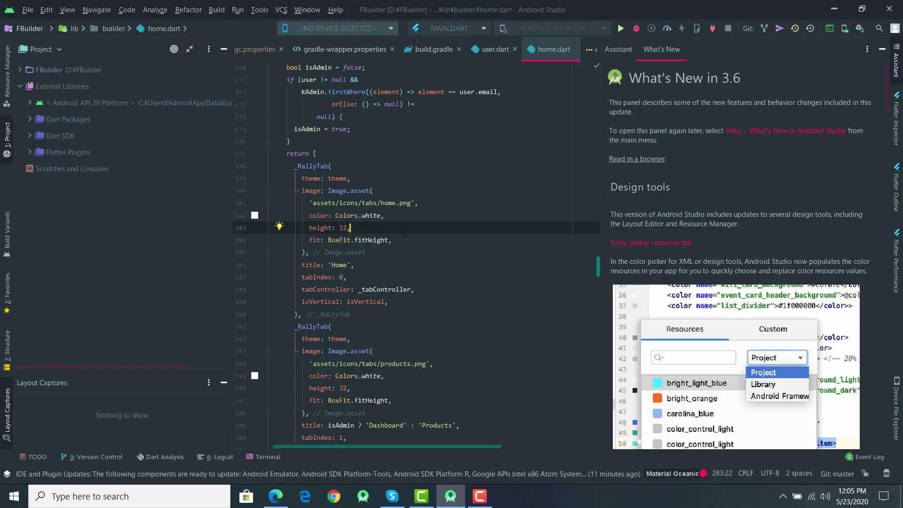
key("ctrl+shift+a")
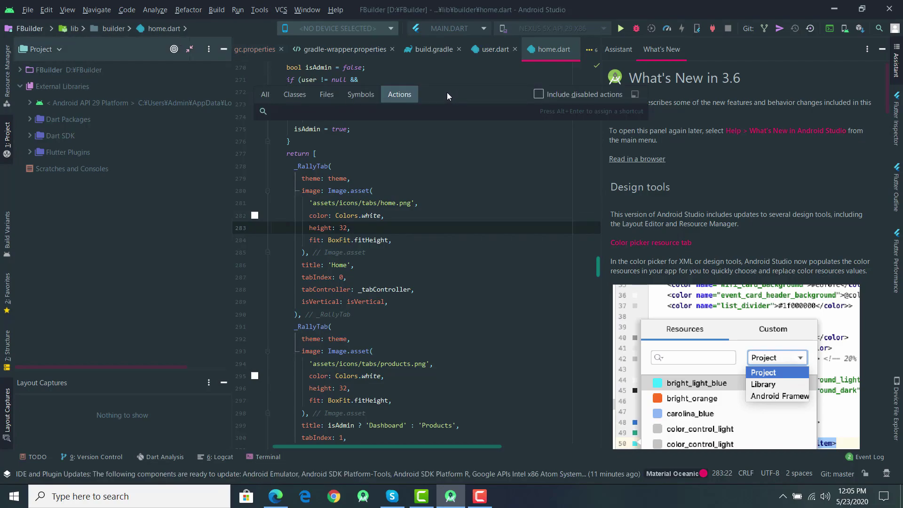
type("avd")
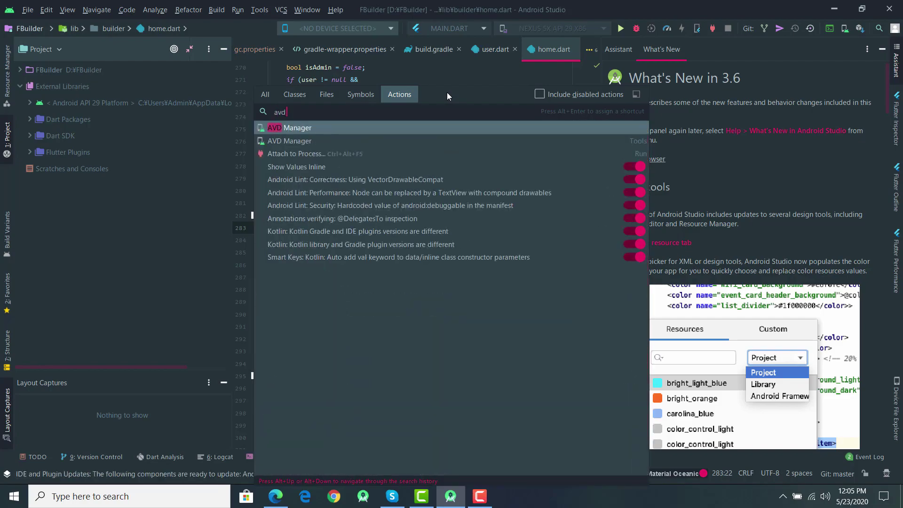
left_click(438, 128)
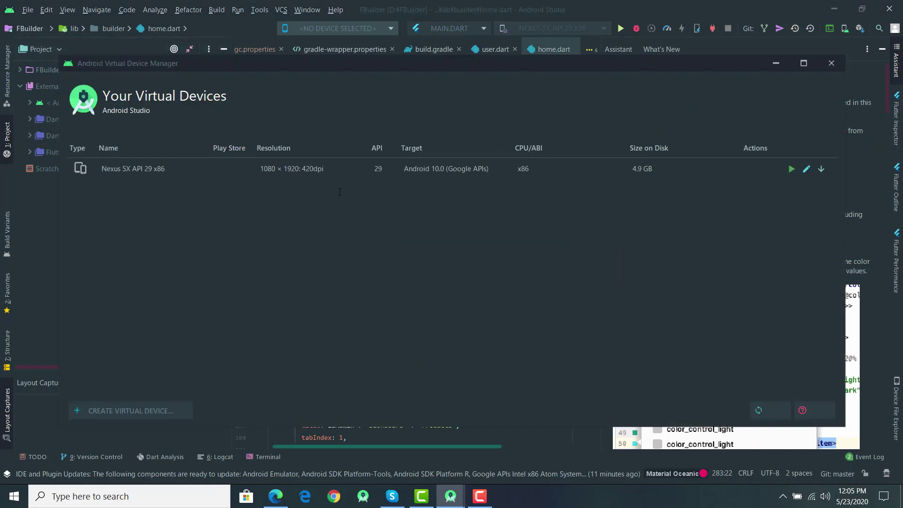
left_click_drag(327, 62, 347, 72)
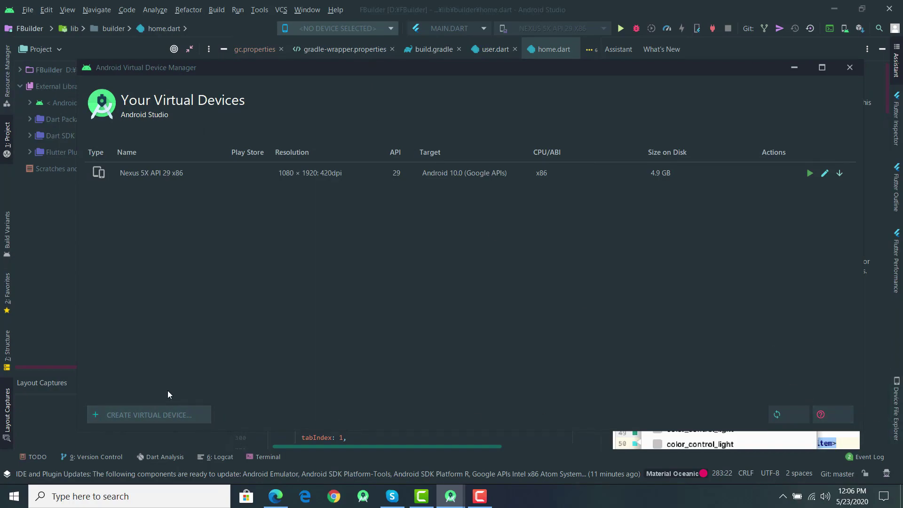
Start creating a virtual device and preview the Pixel 3a XL and Pixel XL phone definitions
left_click(133, 411)
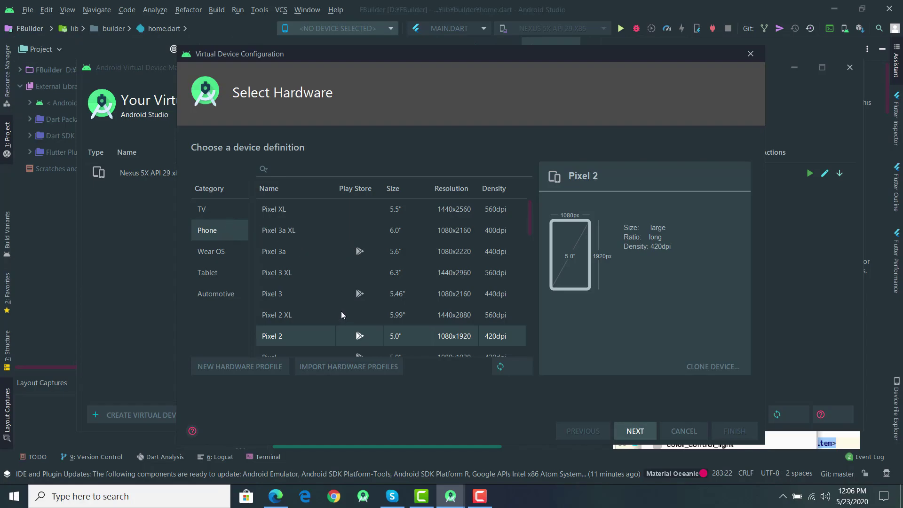
scroll(342, 309, "down", 3)
scroll(342, 309, "up", 3)
left_click(333, 224)
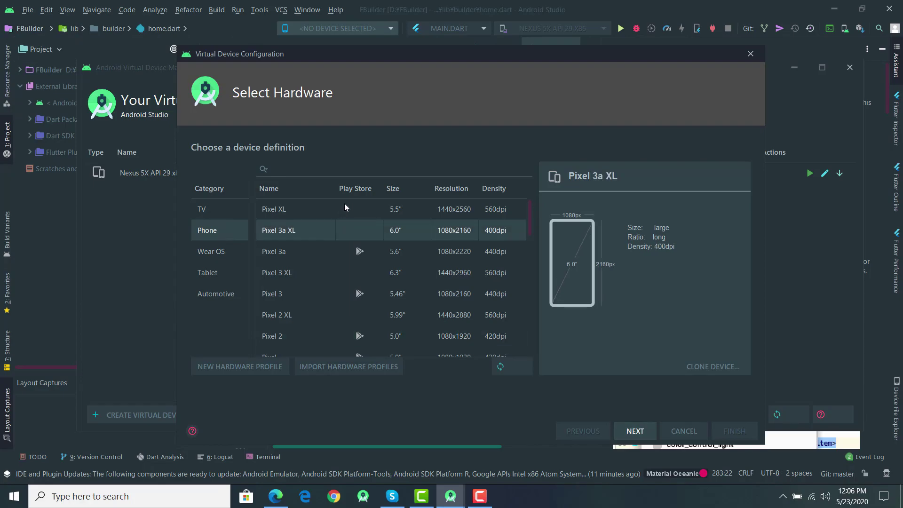
left_click(344, 204)
Browse the TV, Tablet and Automotive device categories, then return to Phone and look through its device definitions
left_click(234, 212)
left_click(225, 271)
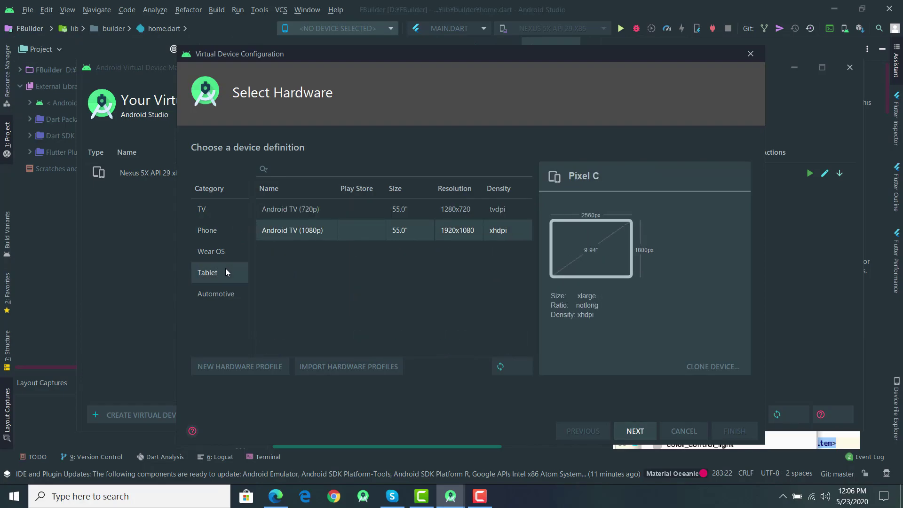
left_click(225, 293)
left_click(223, 233)
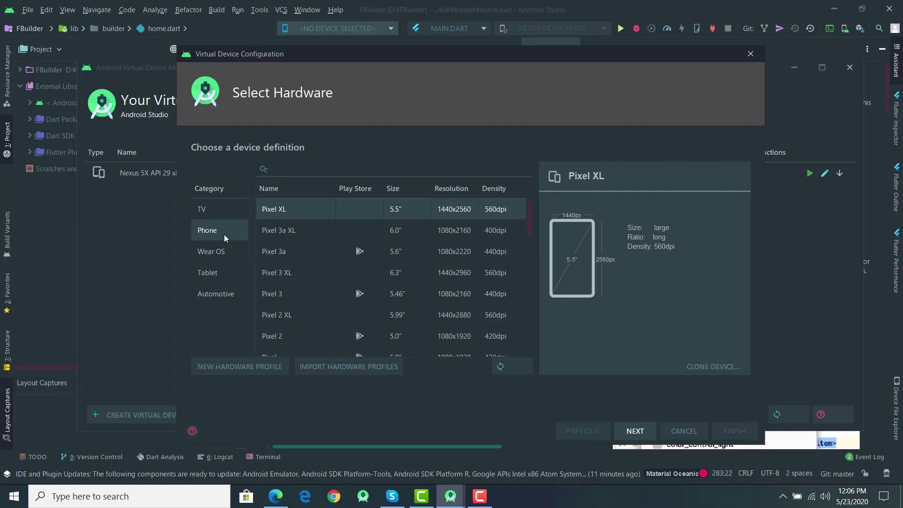
scroll(306, 249, "down", 5)
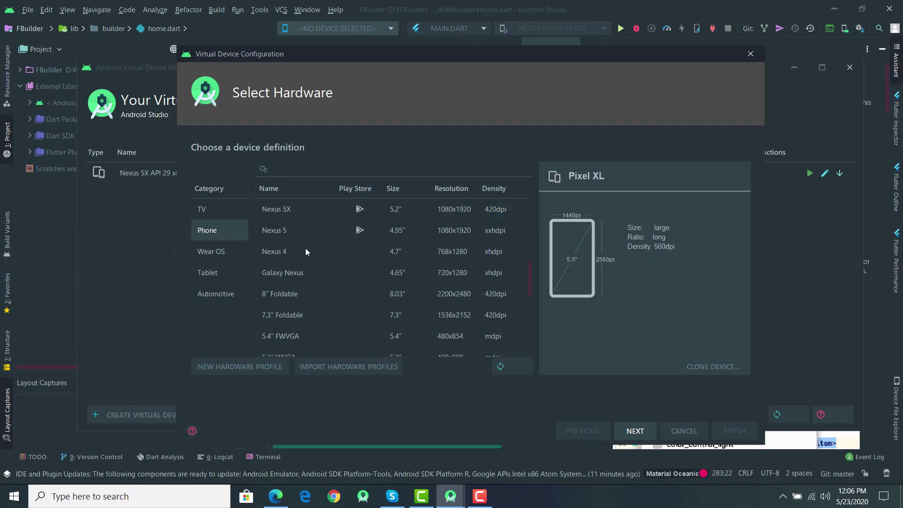
scroll(306, 247, "up", 5)
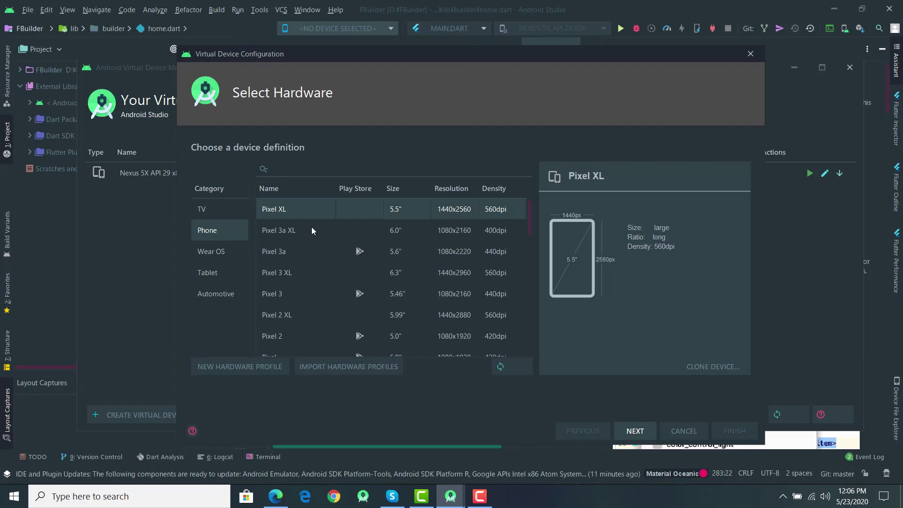
Preview the Pixel 3a XL and 7.3" Foldable definitions and look through the rest of the phone list
left_click(311, 230)
scroll(312, 226, "down", 6)
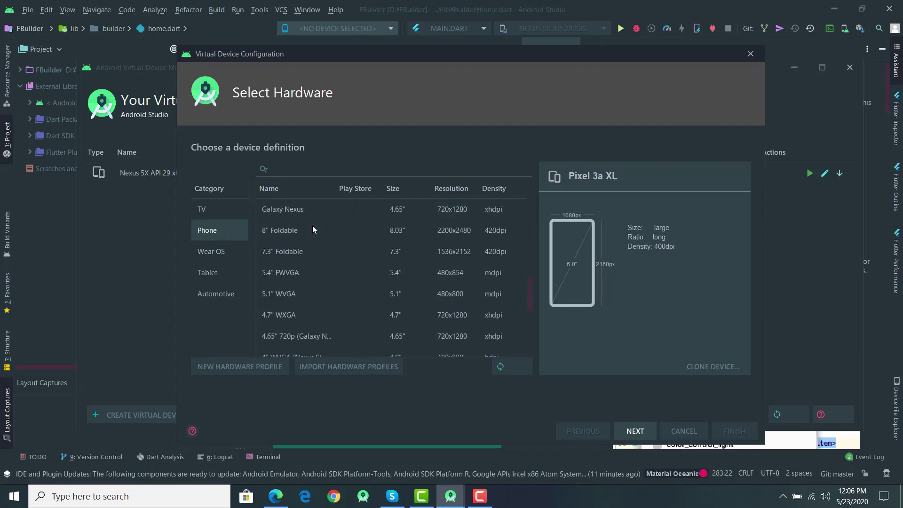
left_click(423, 250)
scroll(461, 279, "down", 5)
scroll(461, 277, "up", 15)
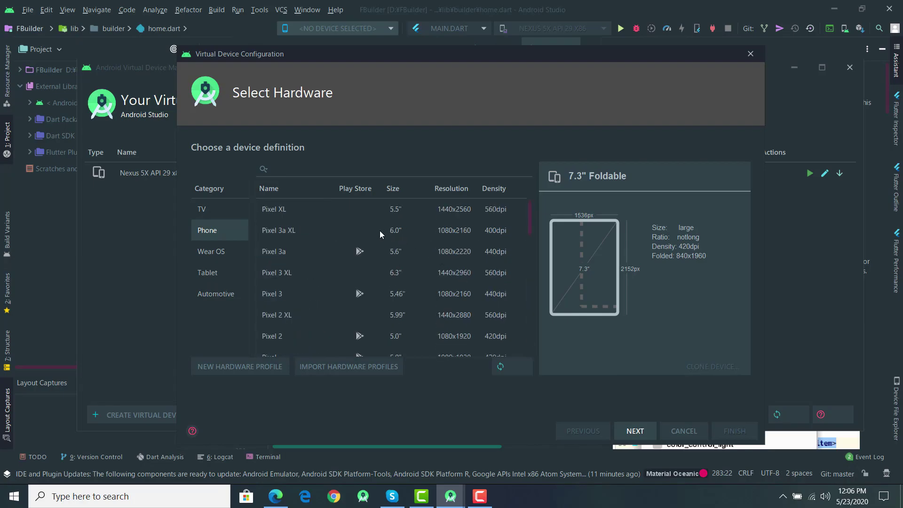
Choose the Pixel 3a XL device definition and the Q system image with API level 29 for the virtual device
left_click(281, 235)
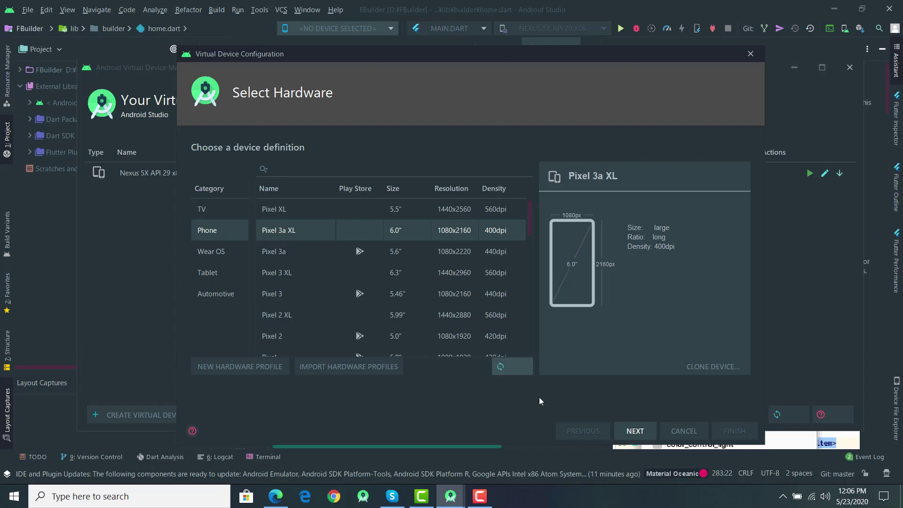
left_click(636, 431)
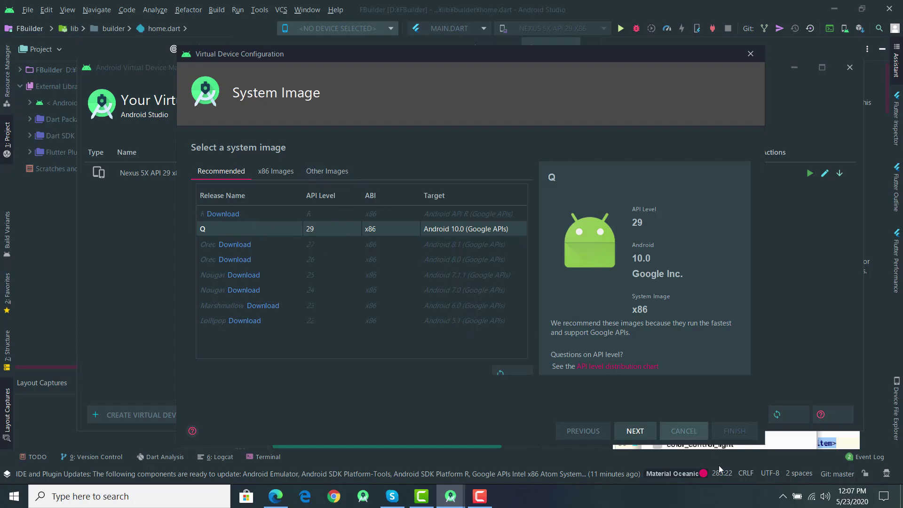
left_click(626, 438)
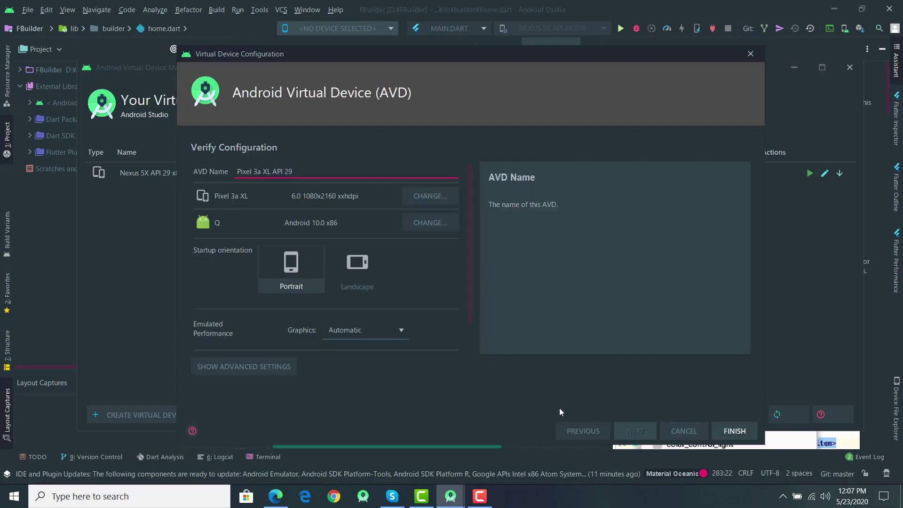
Replace the AVD name with sdd, re-enter it as sddk and undo the name edits
left_click_drag(235, 172, 353, 171)
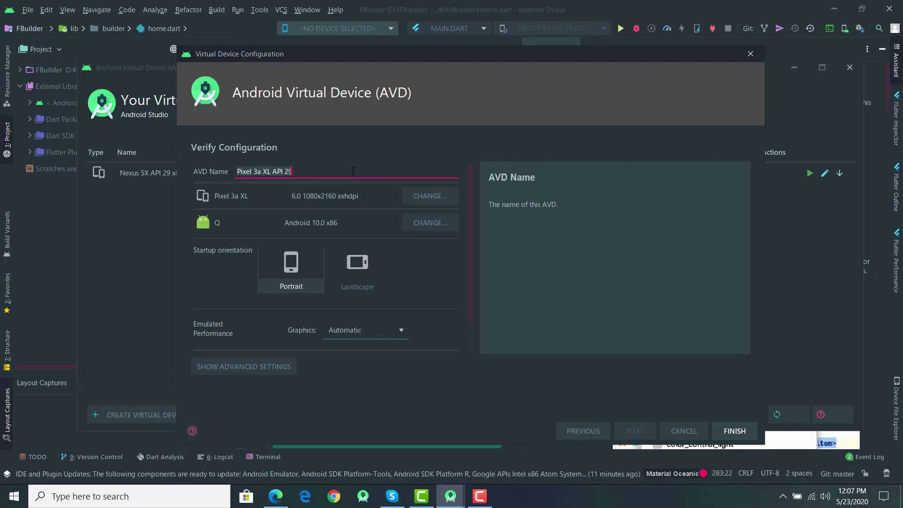
type("sdd")
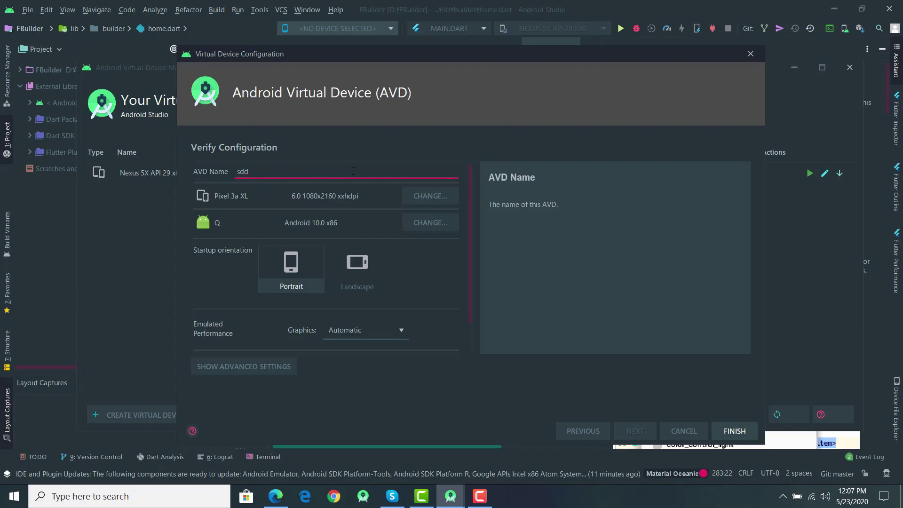
key("BackSpace")
key("BackSpace")
key("BackSpace")
type("sddk")
key("ctrl+z")
key("ctrl+z")
key("ctrl+z")
key("ctrl+z")
key("ctrl+z")
key("ctrl+z")
key("ctrl+z")
key("ctrl+z")
key("ctrl+z")
key("ctrl+z")
key("ctrl+z")
Check the emulated graphics options, keep Automatic and finish creating the virtual device
left_click(353, 330)
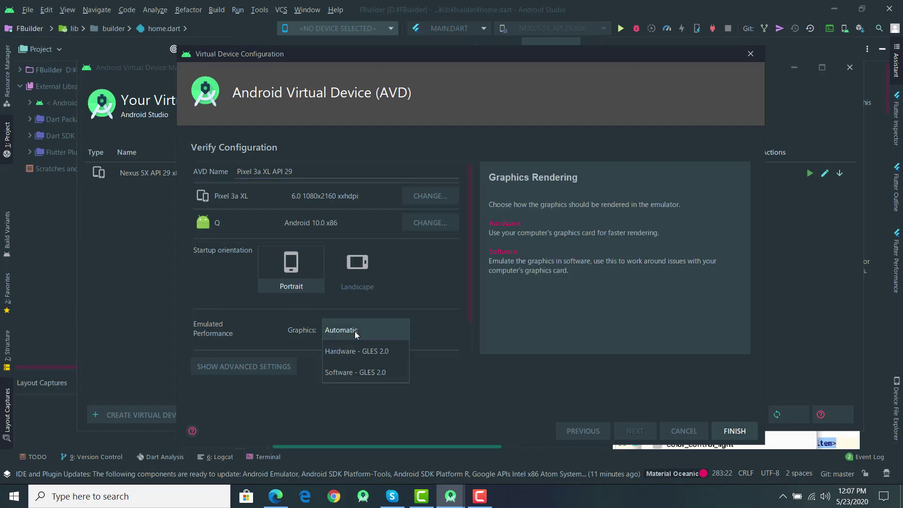
key("Escape")
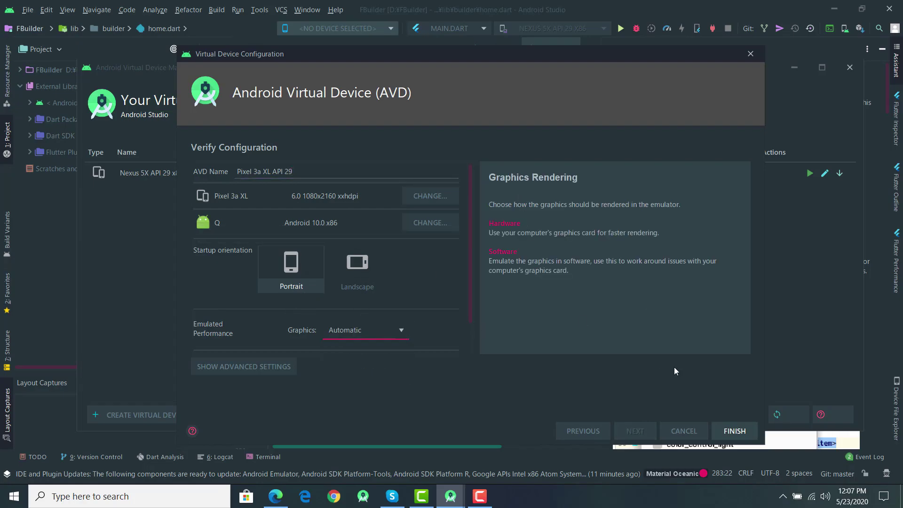
left_click(733, 431)
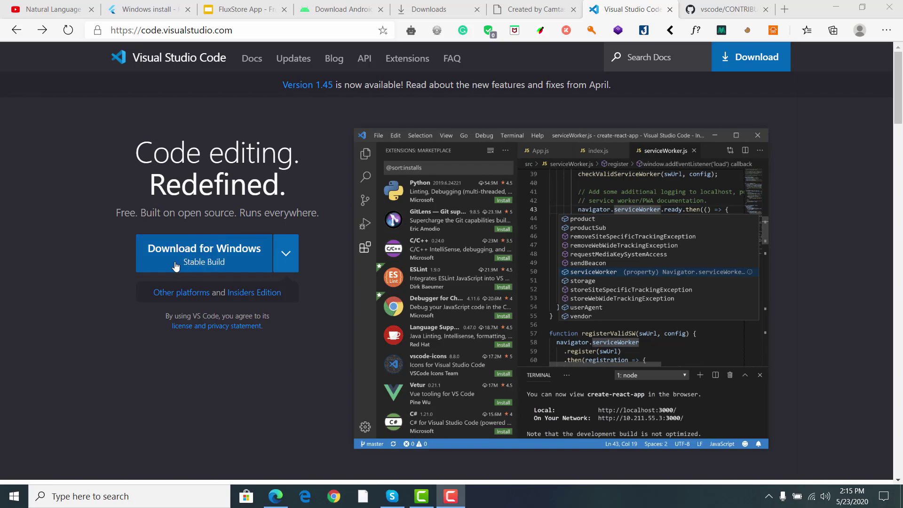
Download the stable Visual Studio Code build for Windows from its website and keep the flagged installer file
left_click(254, 263)
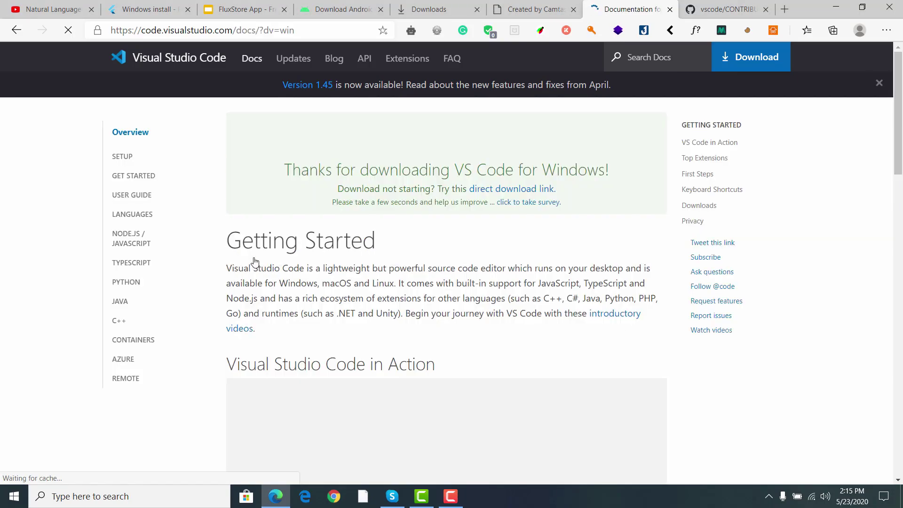
left_click_drag(335, 171, 602, 185)
left_click(597, 228)
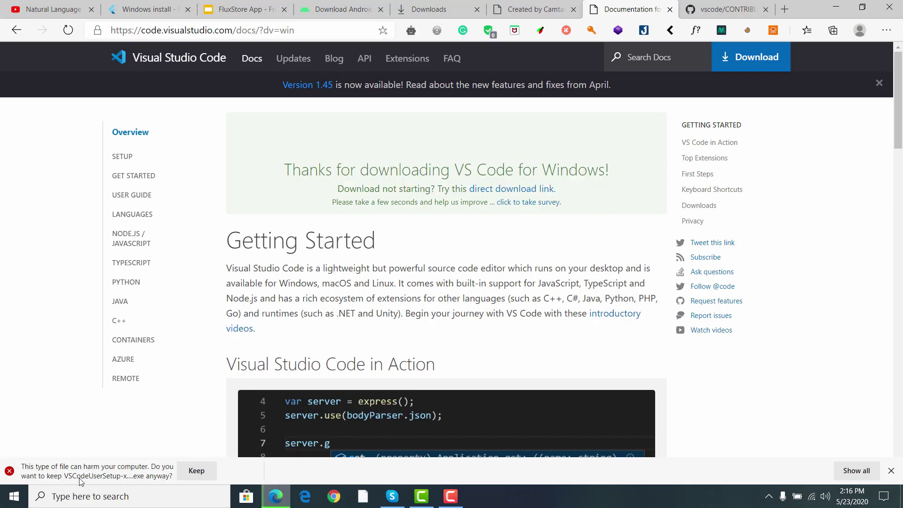
left_click(198, 474)
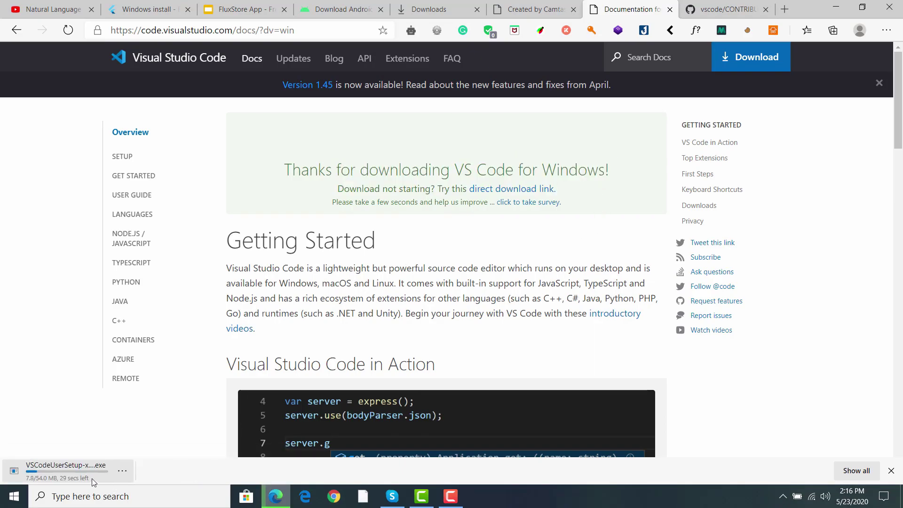
Return to the Visual Studio Code home page and view the download choices for macOS, Windows x64 and Linux x64
key("alt+Left")
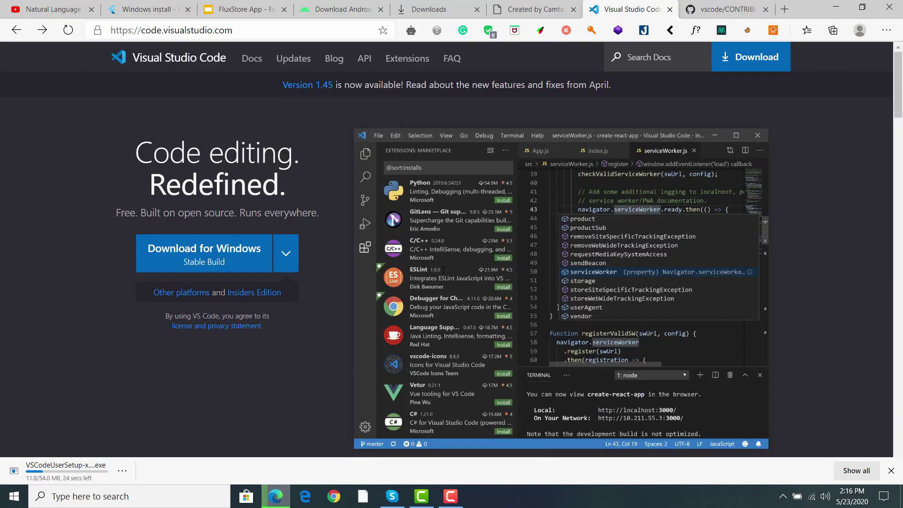
left_click(278, 257)
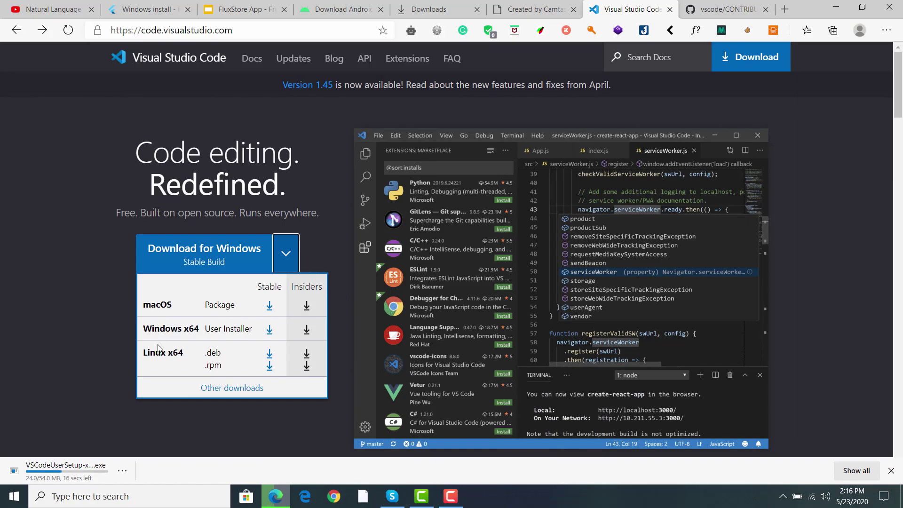
left_click(3, 306)
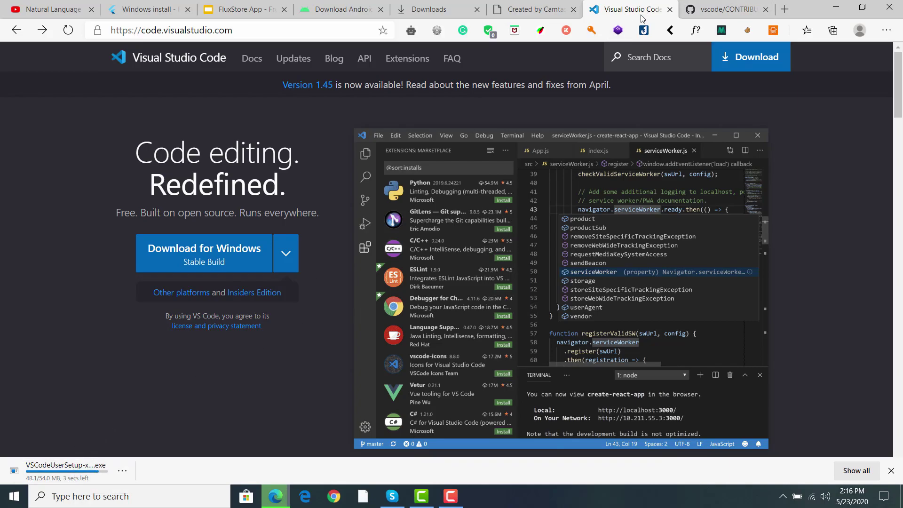
Run the downloaded Visual Studio Code installer and accept its license agreement
left_click(65, 470)
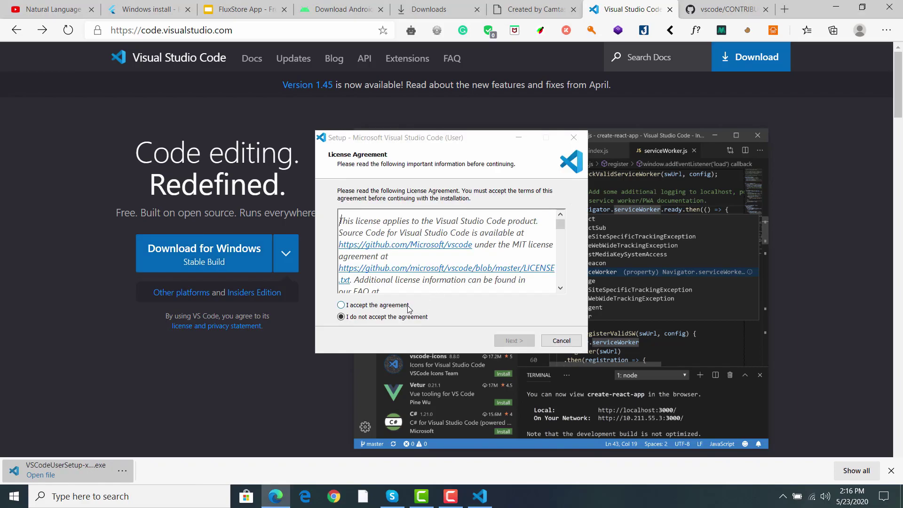
left_click(420, 308)
left_click(514, 340)
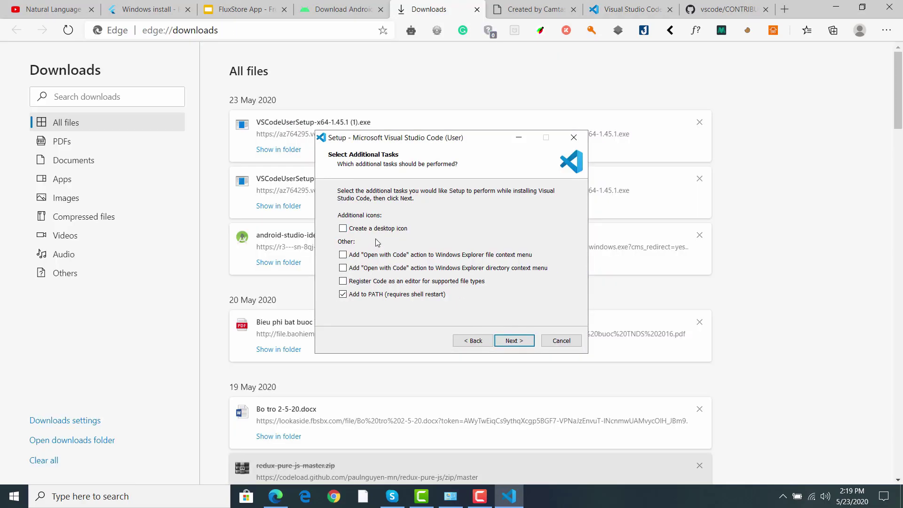
Enable creating a desktop icon and registering Code as an editor for supported file types, and install Visual Studio Code
left_click(383, 232)
left_click(340, 280)
left_click(523, 341)
left_click(524, 341)
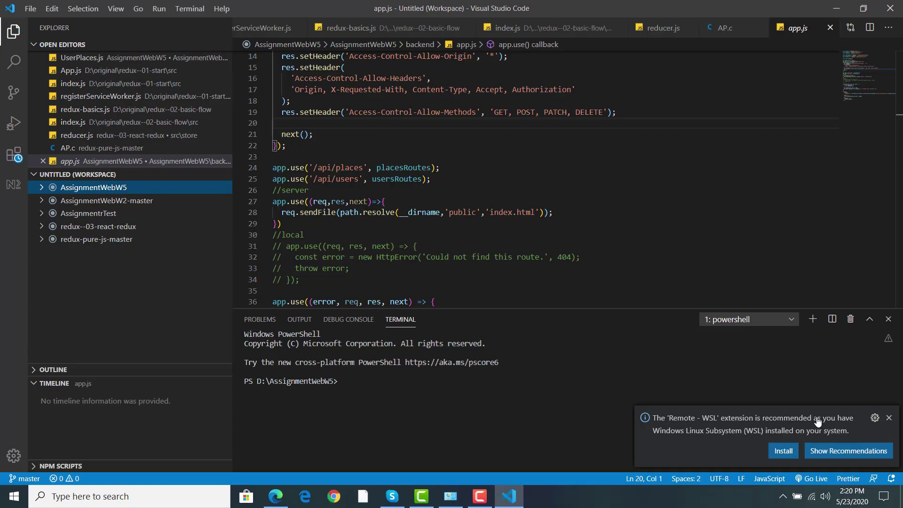
In Visual Studio Code, search the extension marketplace for flutter and open the details of the Flutter extension
left_click(480, 496)
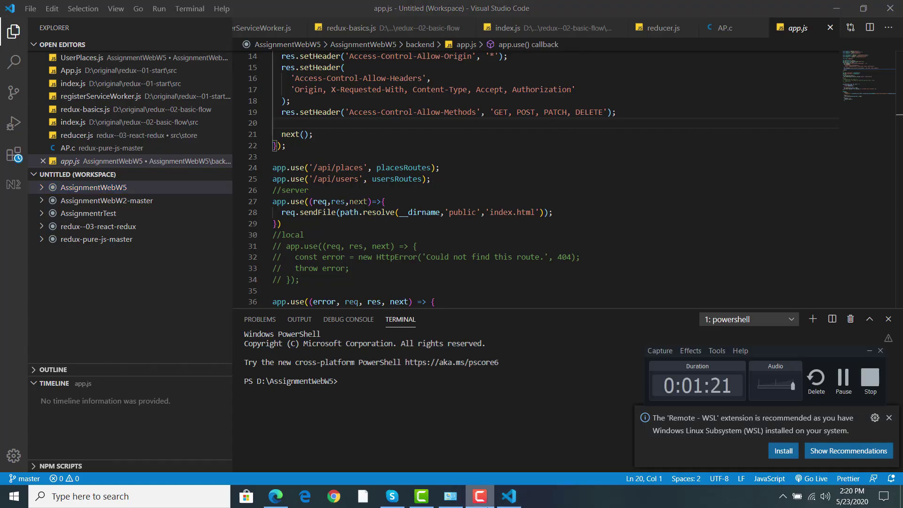
left_click(516, 390)
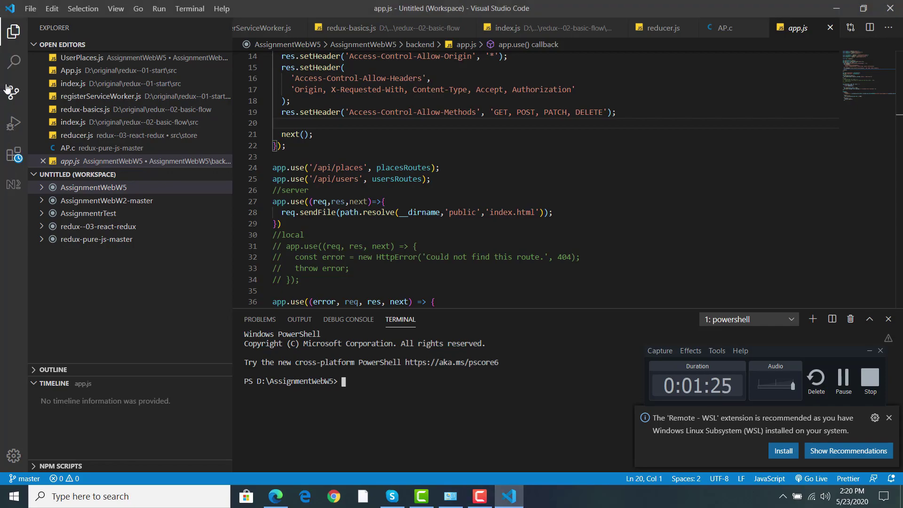
left_click(15, 155)
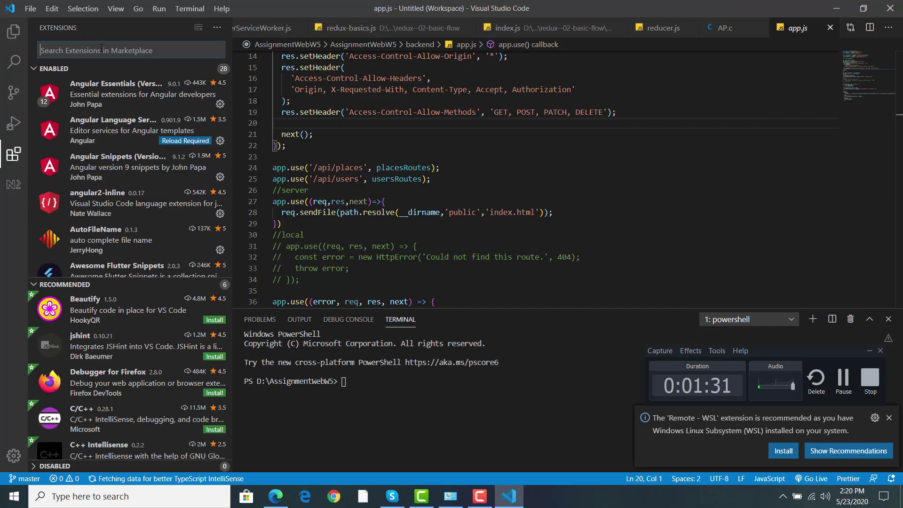
type("flutter")
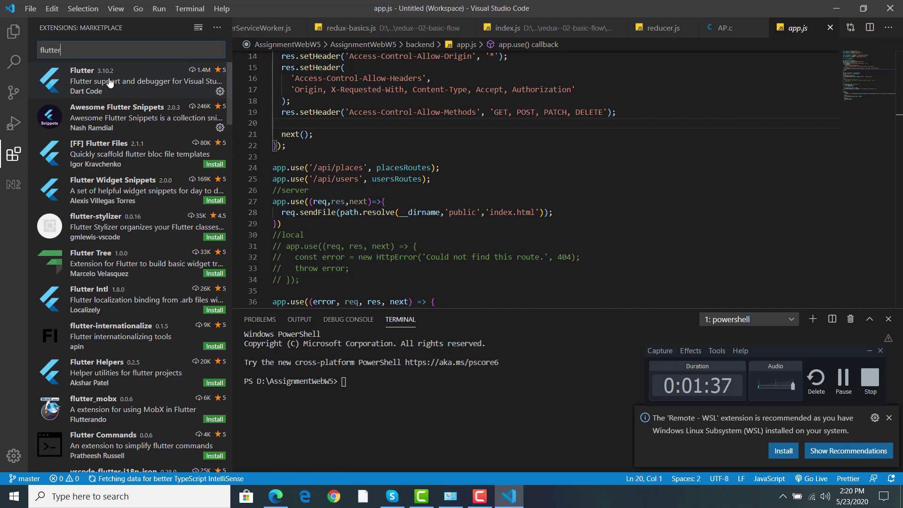
left_click(130, 89)
left_click(129, 88)
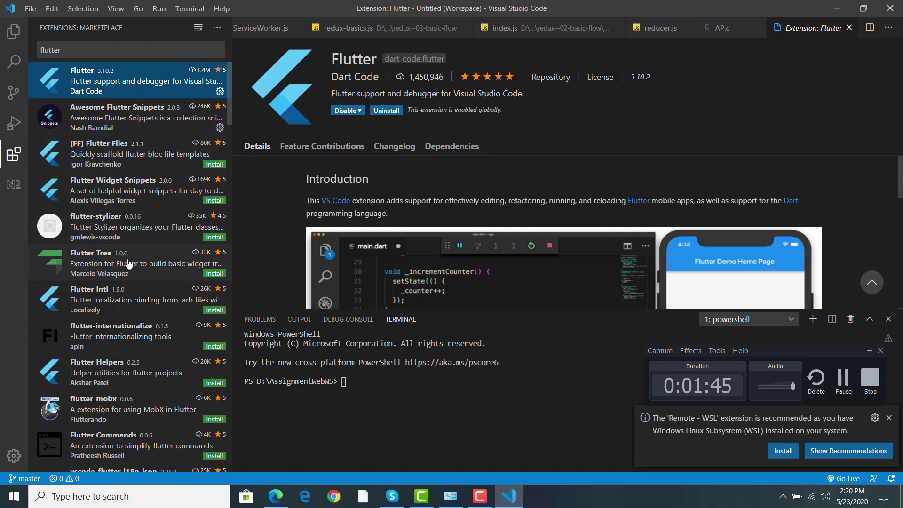
View the Awesome Flutter Snippets and [FF] Flutter Files extensions and install the Flutter Intl extension
left_click(181, 121)
left_click(182, 156)
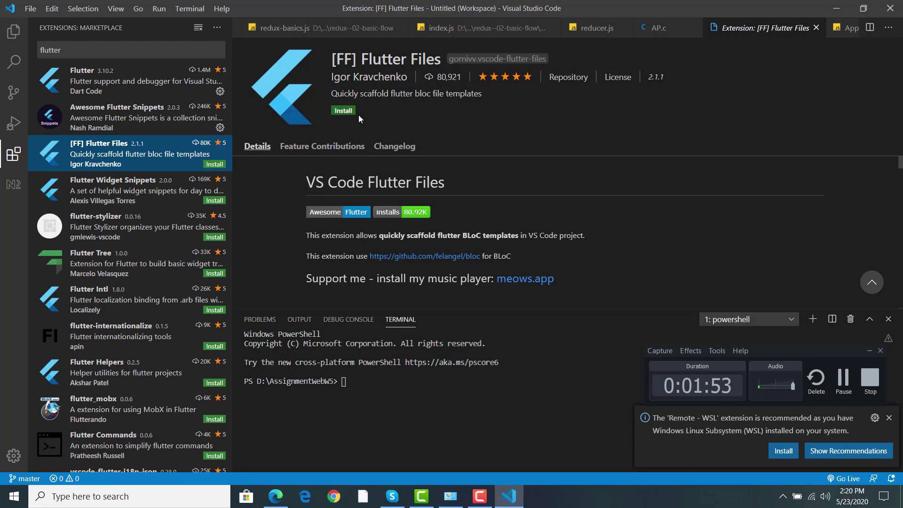
left_click(105, 311)
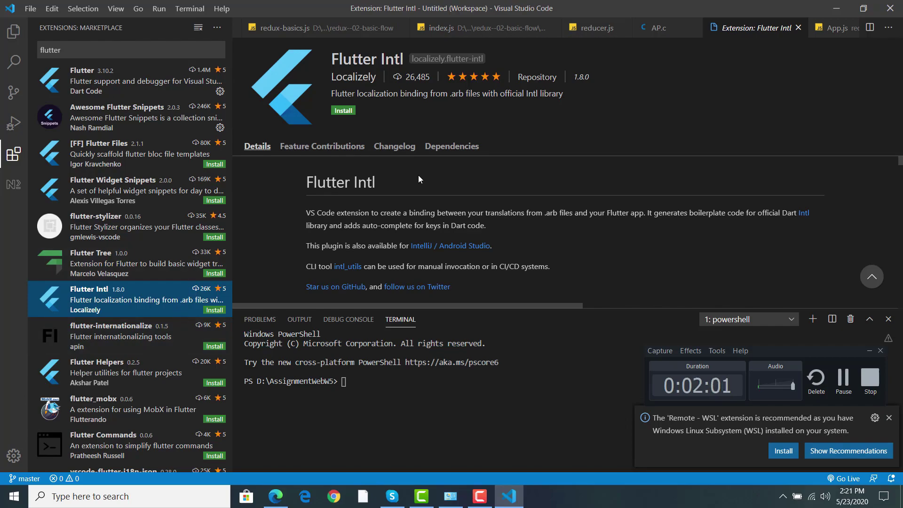
left_click(340, 115)
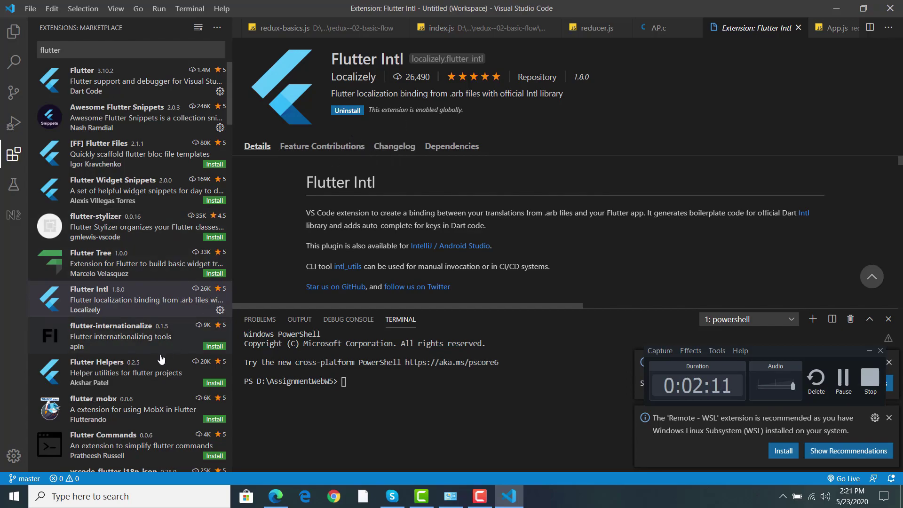
Look through the flutter-internationalize, Flutter Helpers and Flutter MVVM Architecture Generator extension pages
scroll(155, 345, "down", 1)
left_click(138, 314)
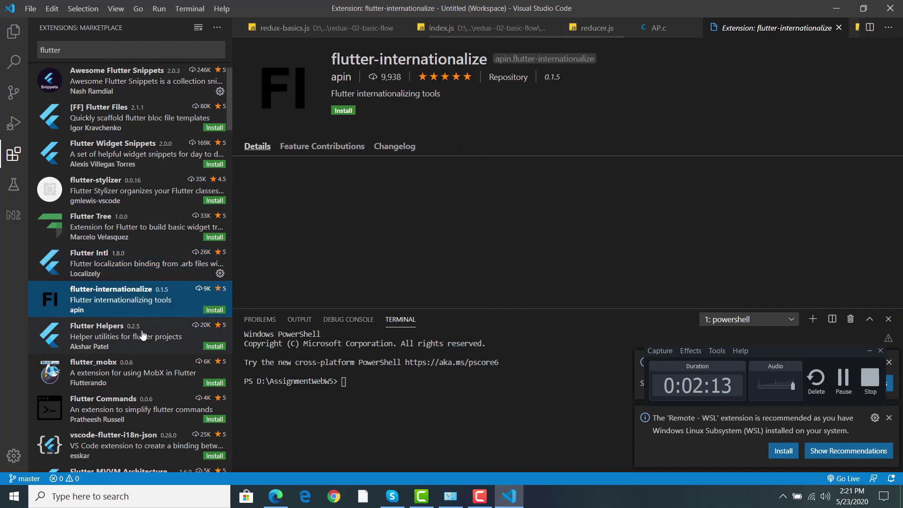
left_click(144, 335)
scroll(147, 353, "down", 3)
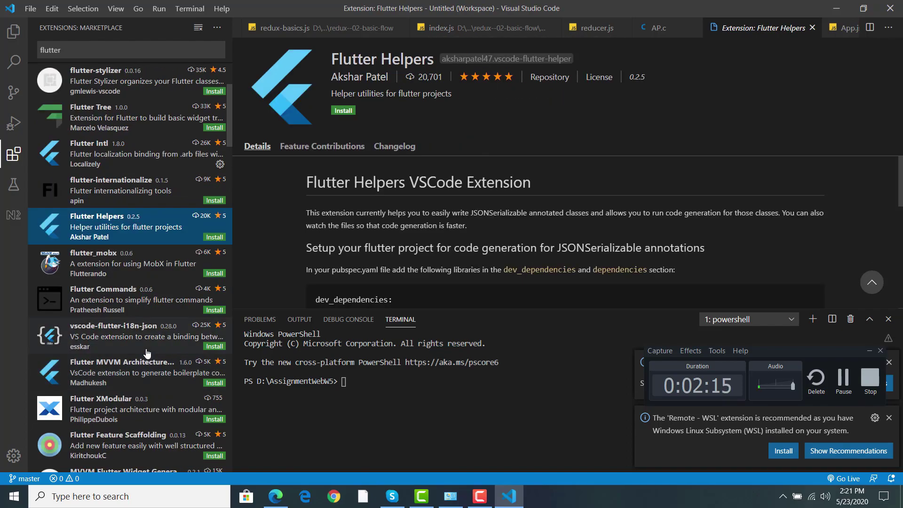
left_click(154, 380)
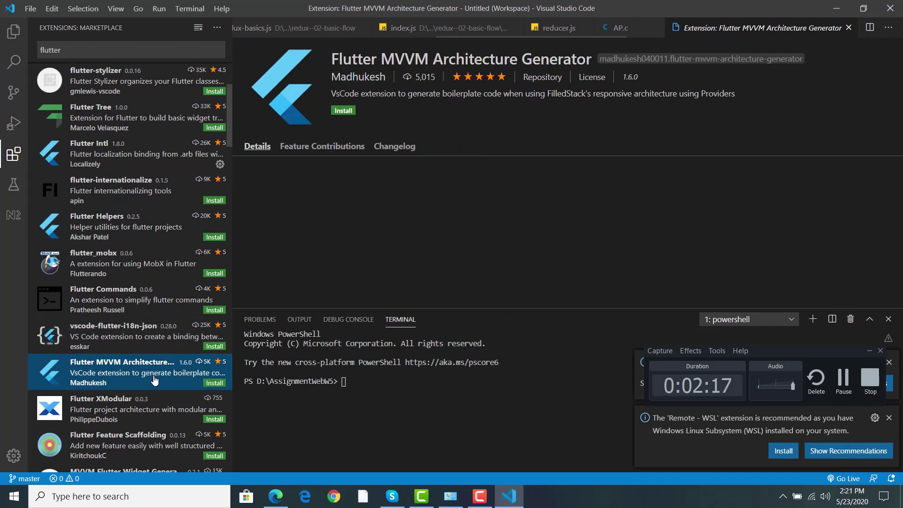
scroll(153, 329, "up", 3)
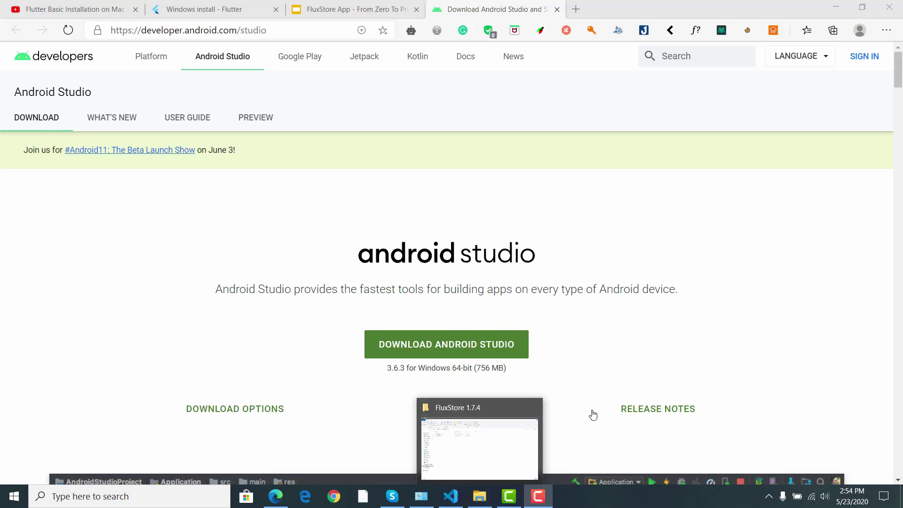
Switch to File Explorer, look inside the inner FluxStore 1.7.4 folder and return to its parent folder
left_click(616, 381)
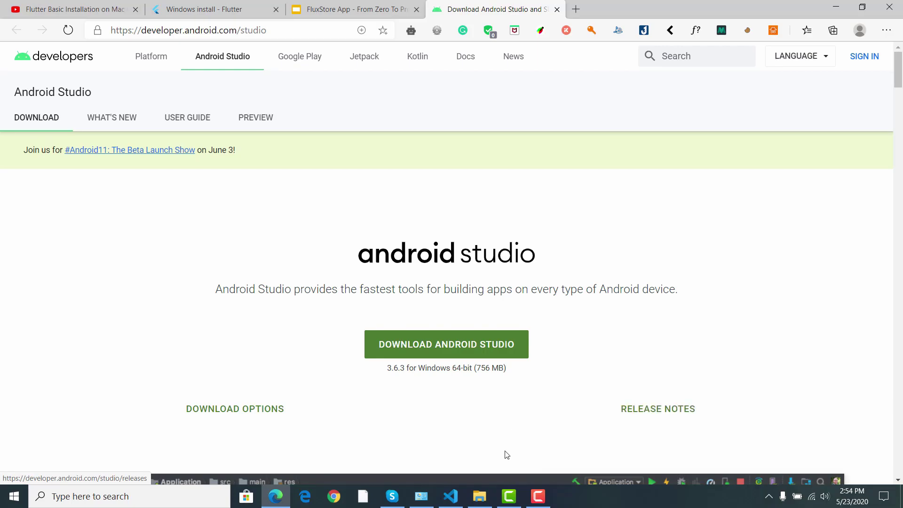
left_click(479, 496)
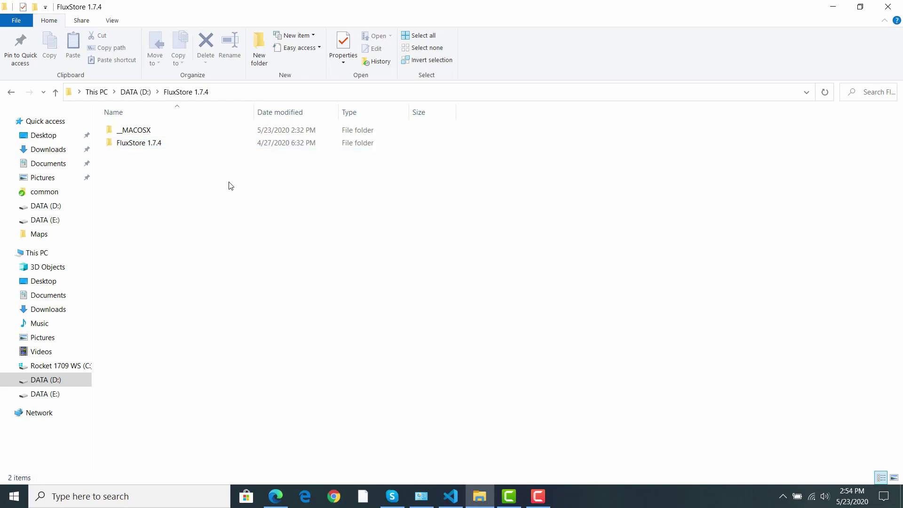
double_click(207, 143)
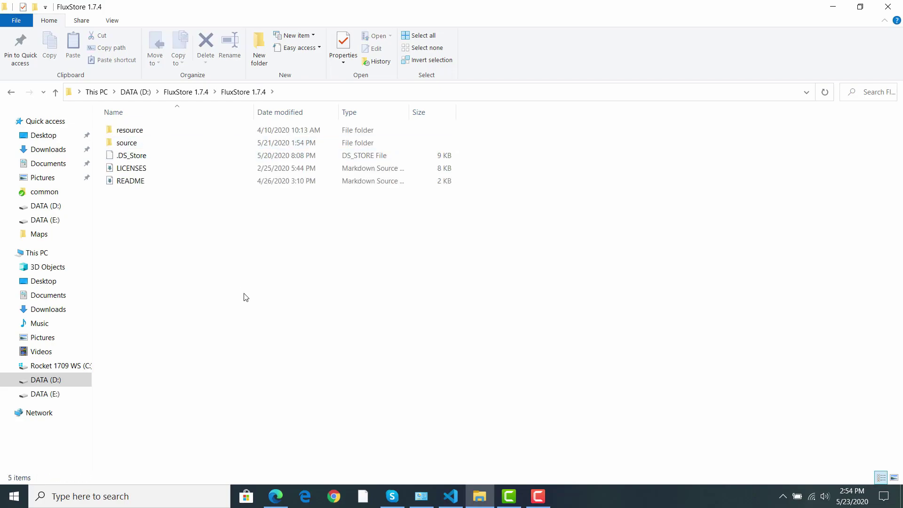
key("alt+Left")
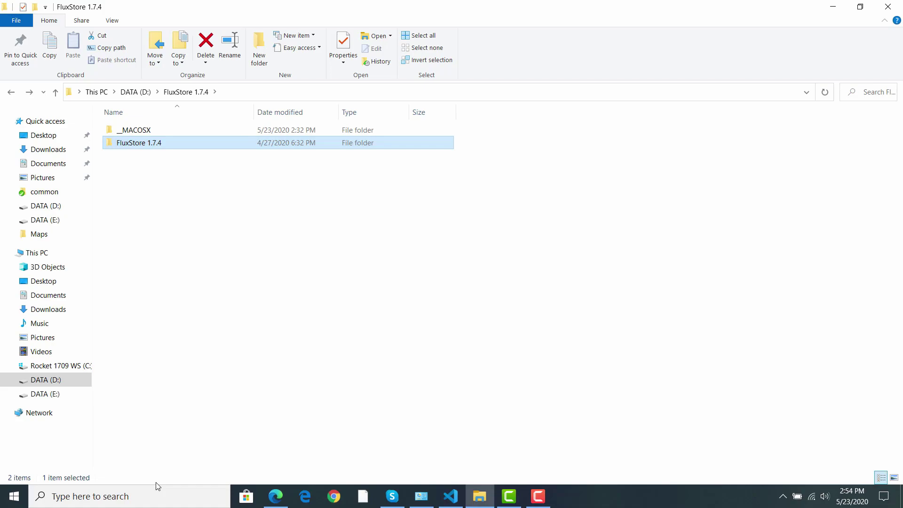
left_click(244, 380)
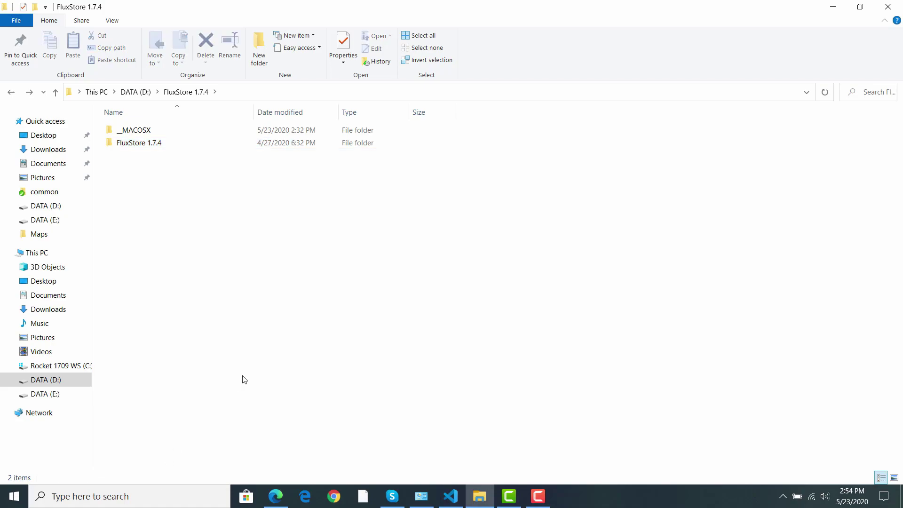
Launch Android Studio from the Windows search and dismiss the Tip of the Day
left_click(120, 493)
type("and")
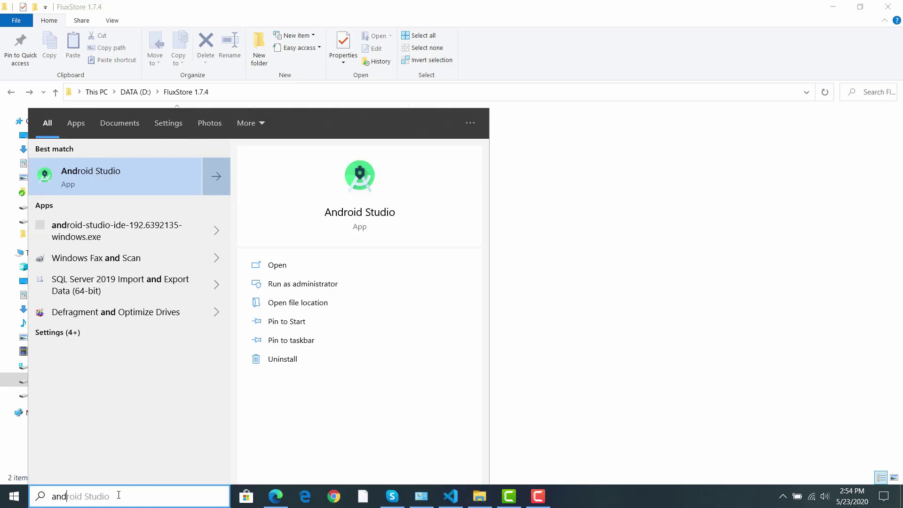
type("roid")
key("Return")
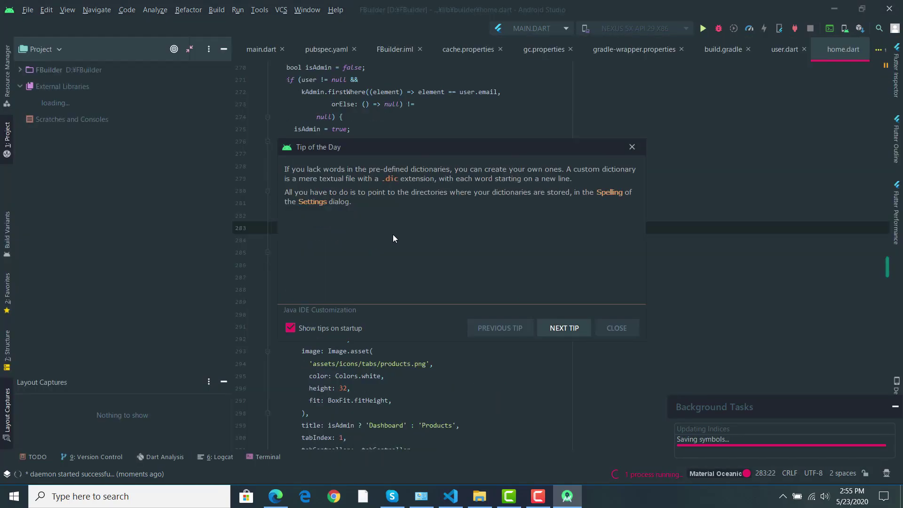
left_click(615, 332)
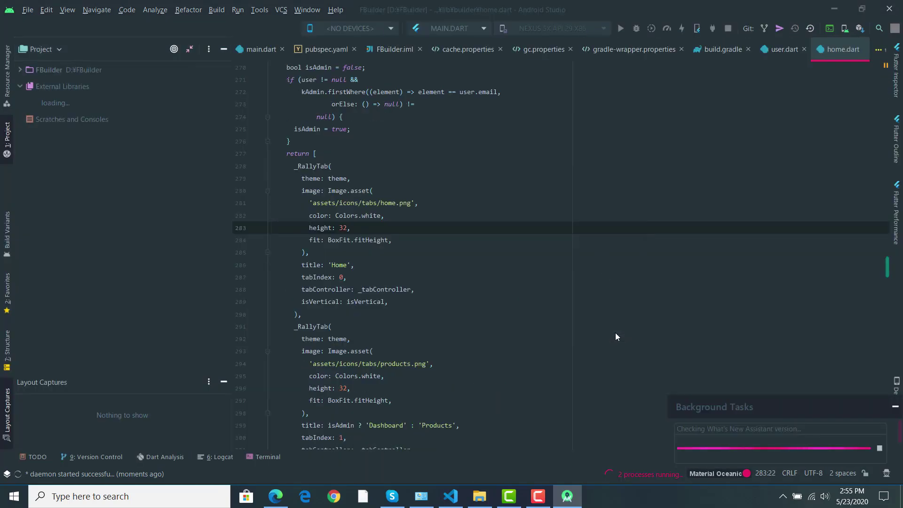
Bring up the Open File or Project dialog and search its folder tree on drive D for FluxStore
left_click(27, 10)
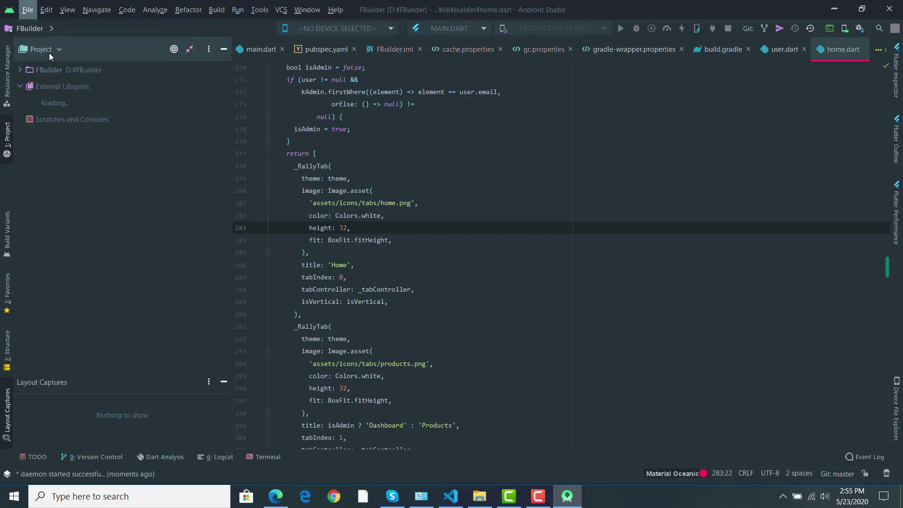
left_click(28, 10)
left_click(43, 50)
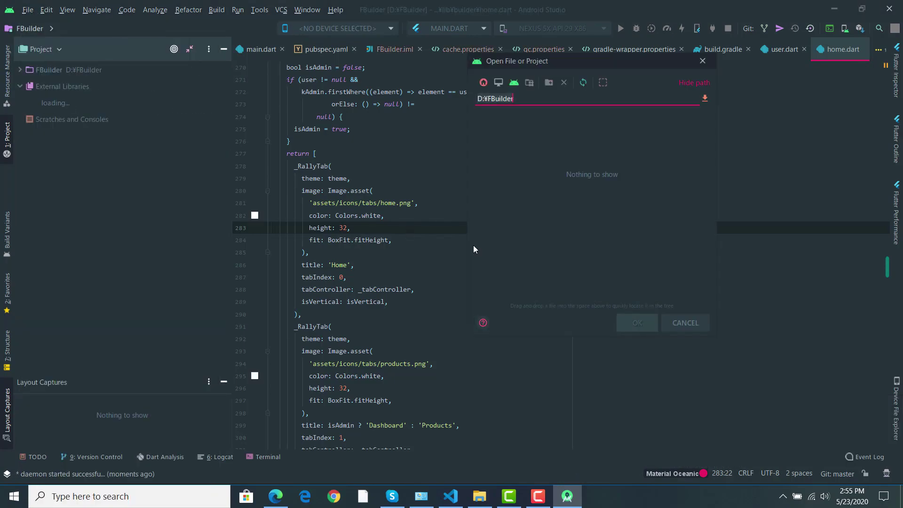
scroll(542, 242, "down", 10)
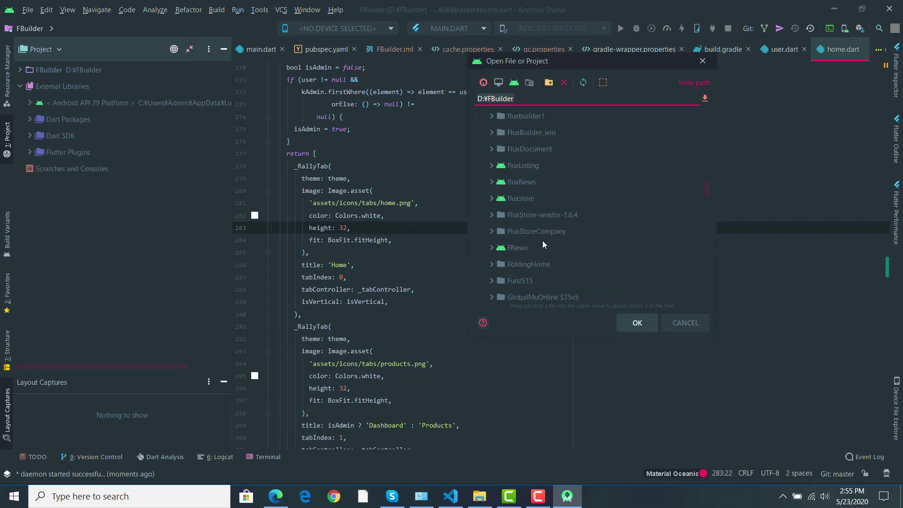
scroll(543, 230, "up", 10)
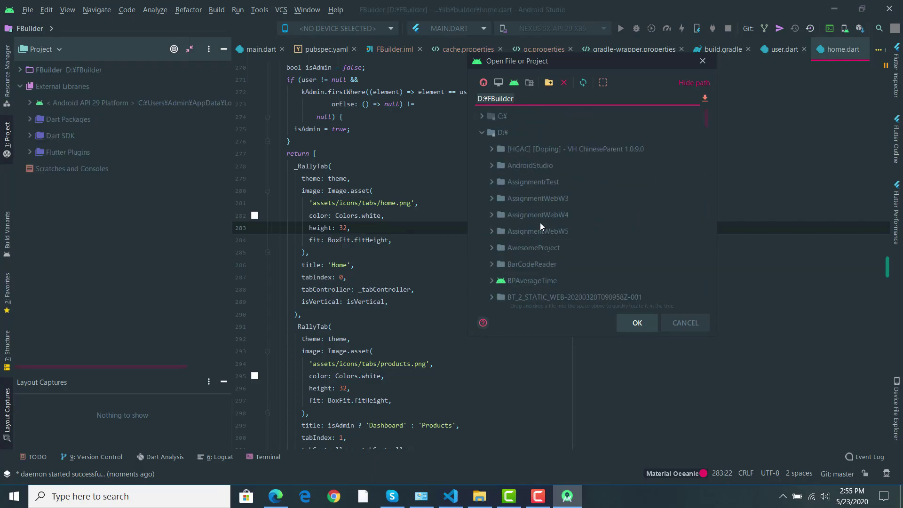
scroll(540, 214, "down", 8)
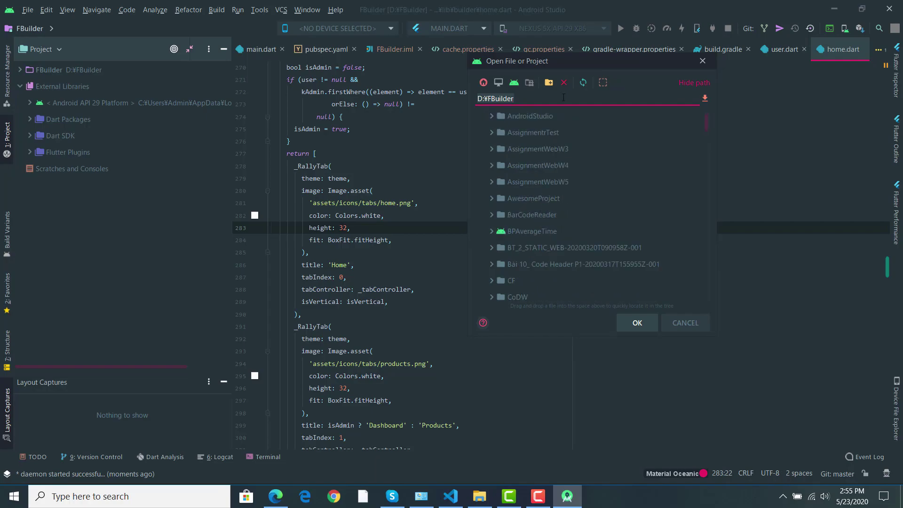
left_click(630, 182)
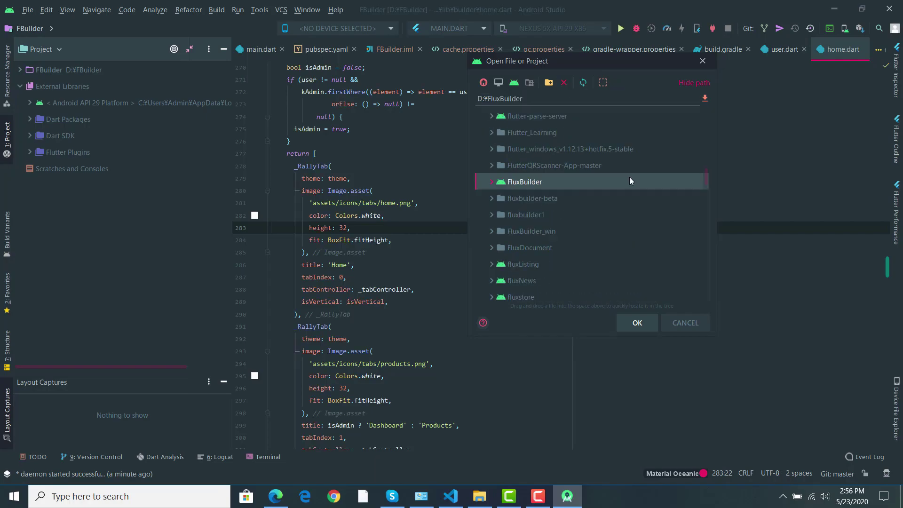
type("FluxStore")
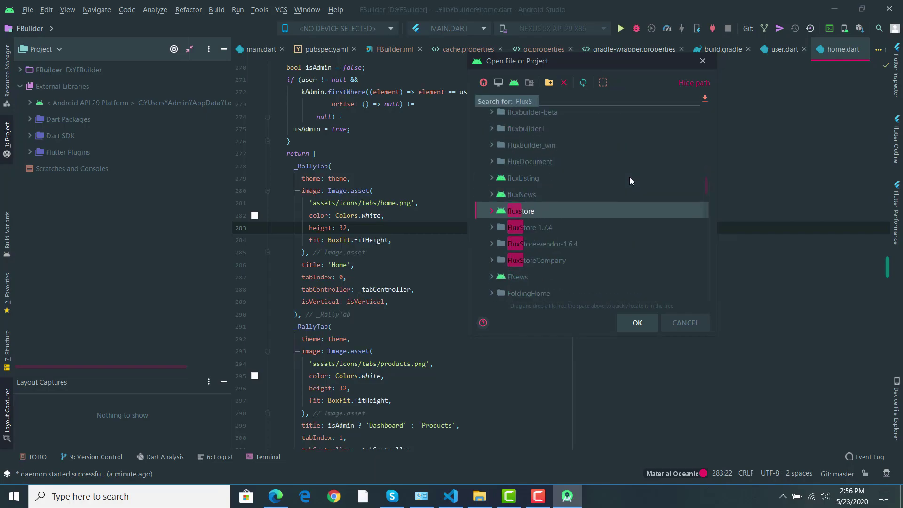
Open the source project from the inner FluxStore 1.7.4 folder, replacing the project in this window
left_click(491, 228)
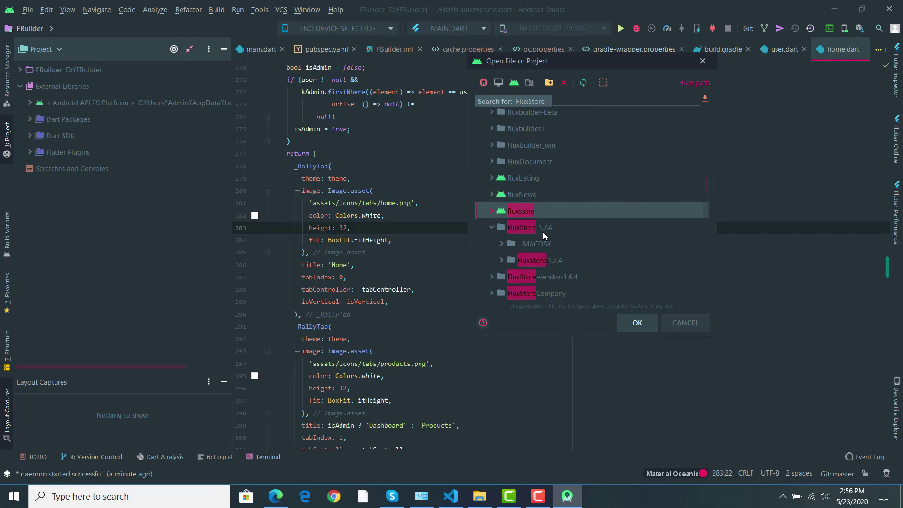
left_click(502, 259)
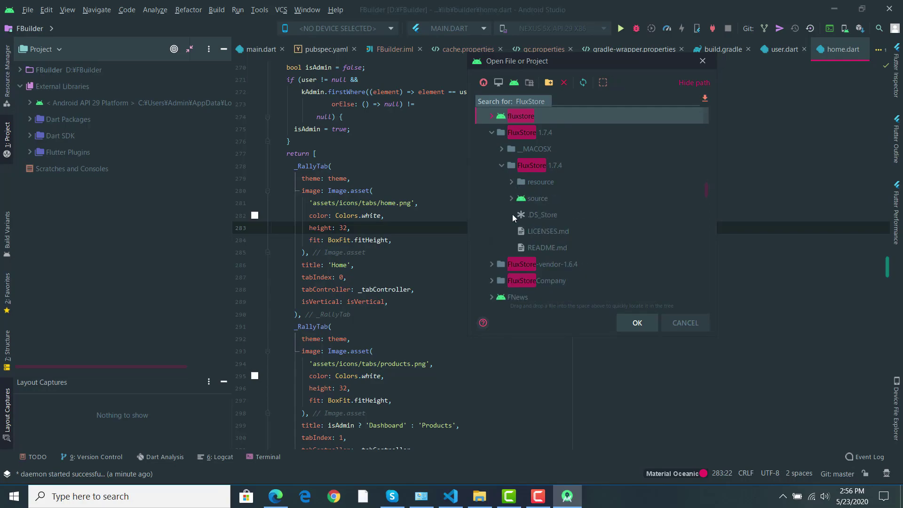
left_click(511, 199)
left_click(540, 199)
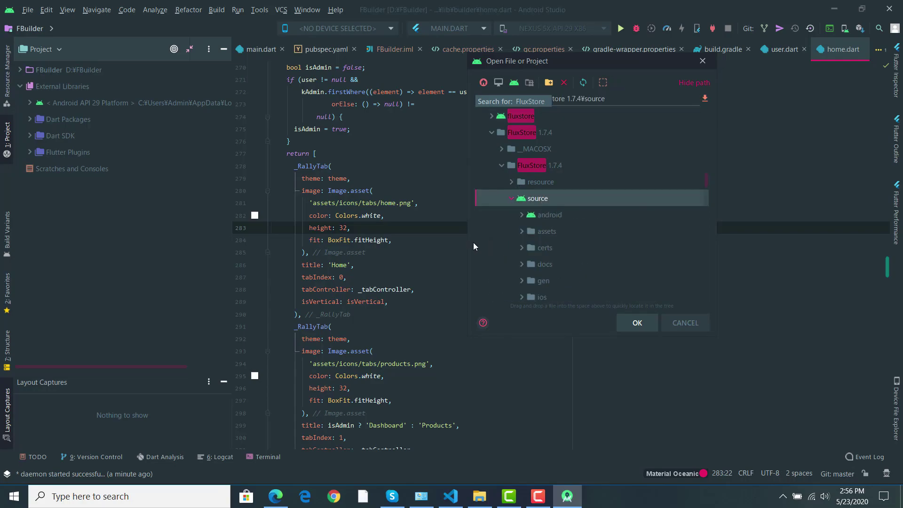
left_click(621, 322)
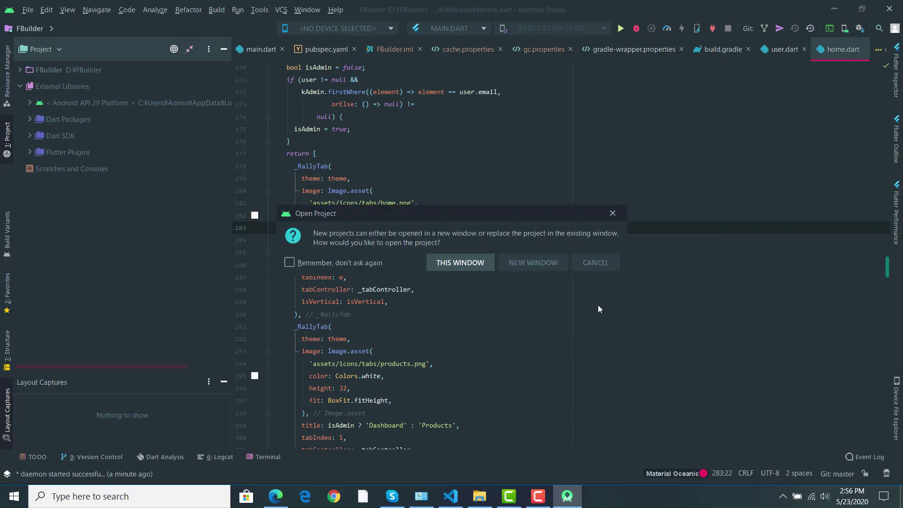
left_click(466, 264)
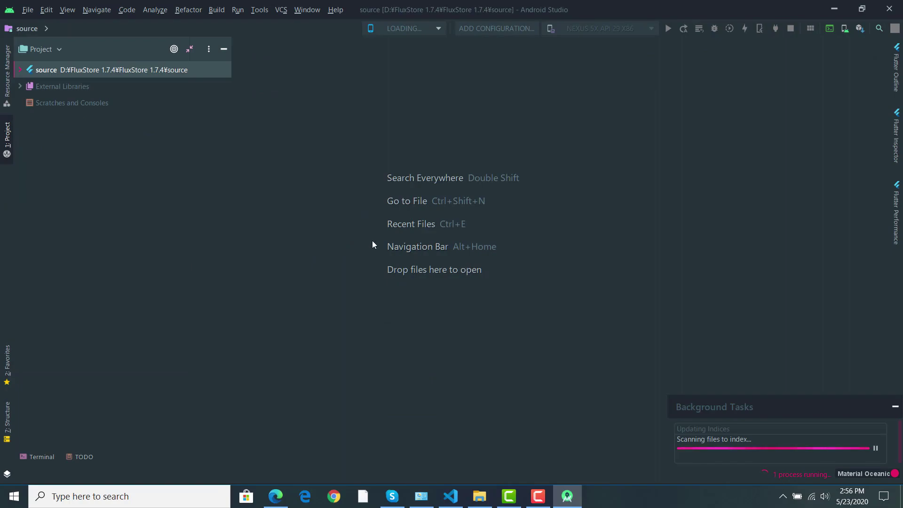
Expand the source project, open pubspec.yaml and run Pub get
left_click(20, 69)
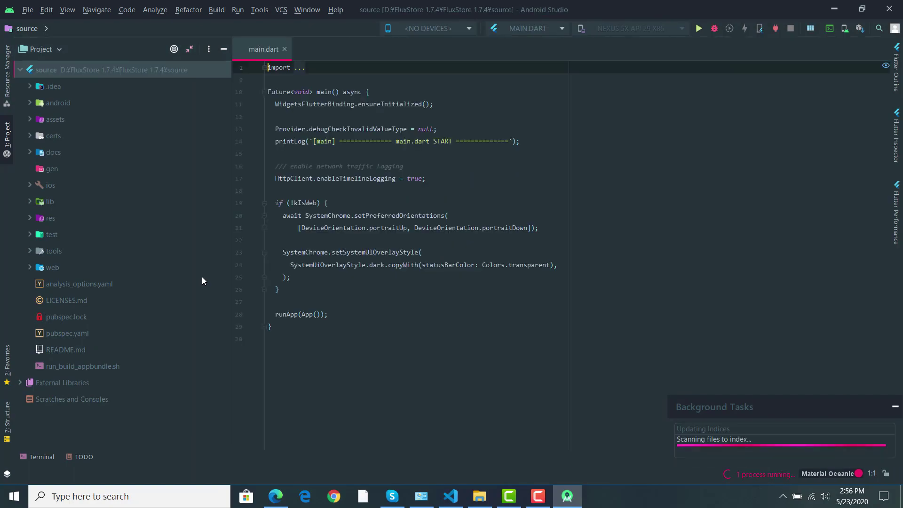
left_click_drag(228, 318, 227, 423)
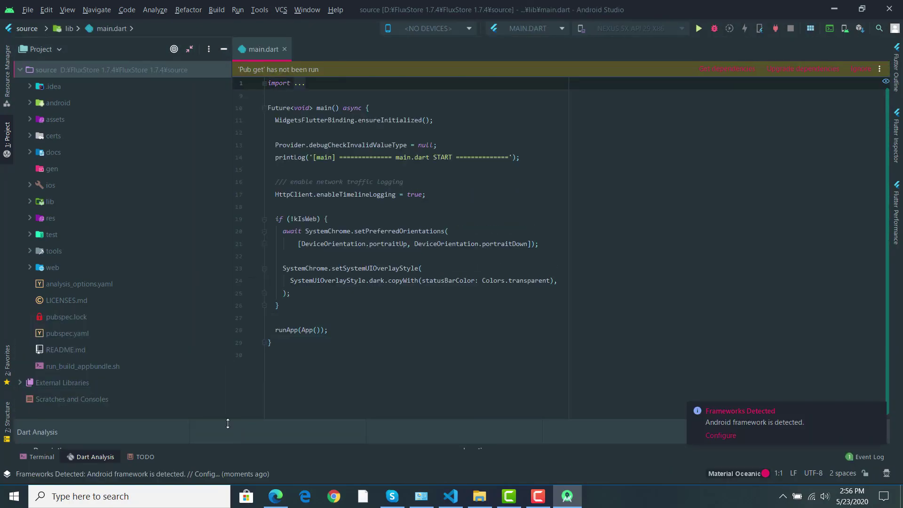
double_click(69, 334)
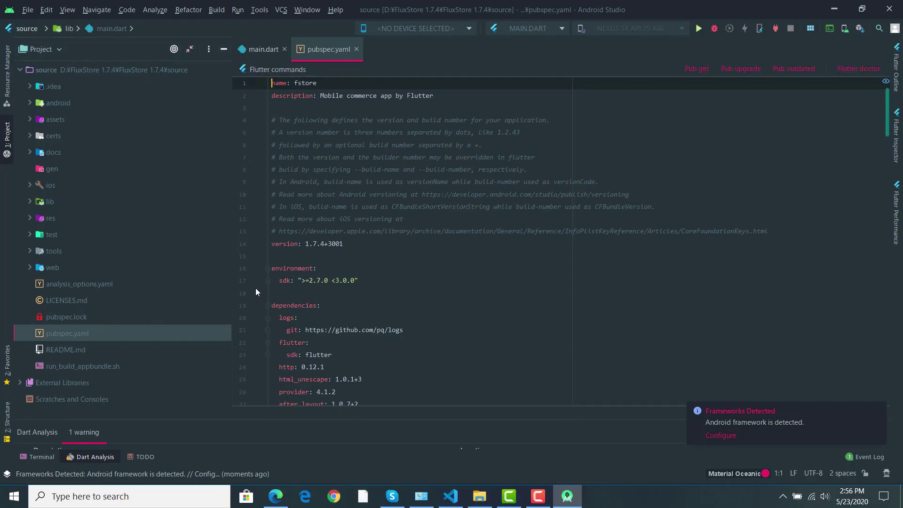
left_click(691, 71)
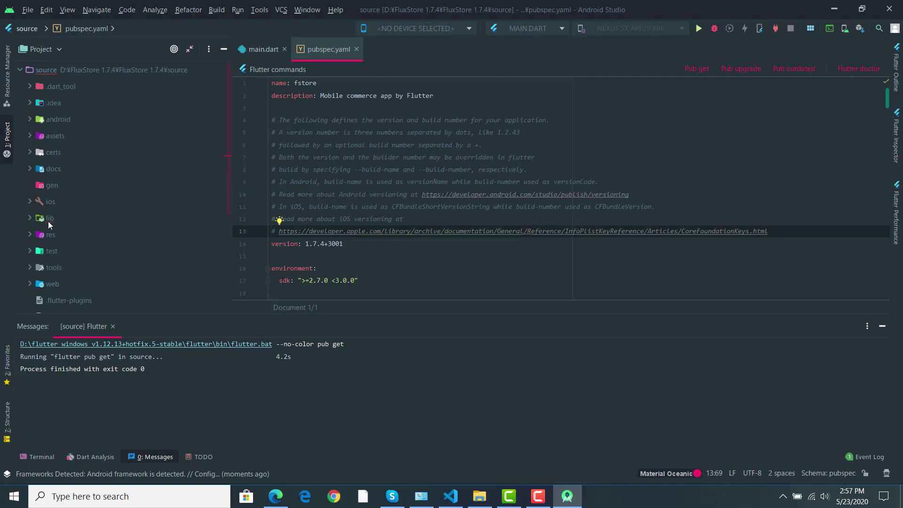
Expand the lib folder without moving any file, open main.dart and get the dependencies from its Pub get notice
left_click_drag(29, 219, 30, 219)
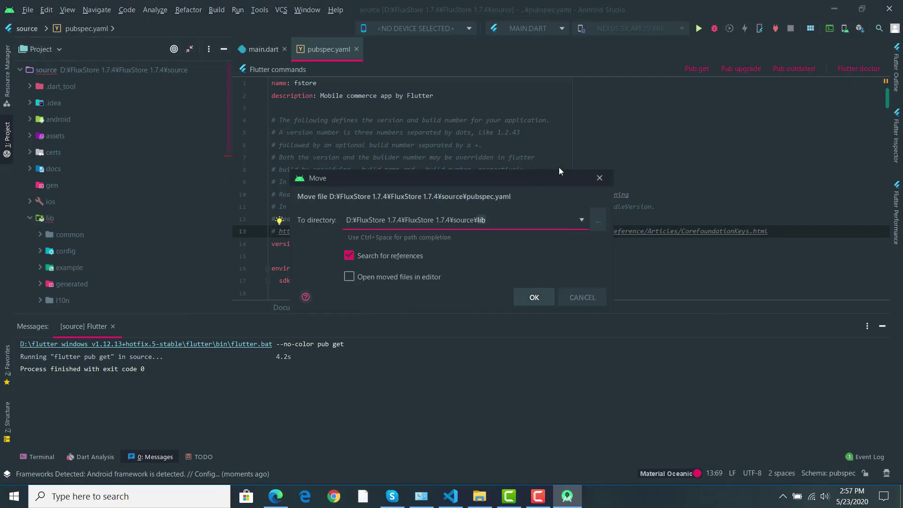
left_click(598, 176)
scroll(103, 221, "down", 3)
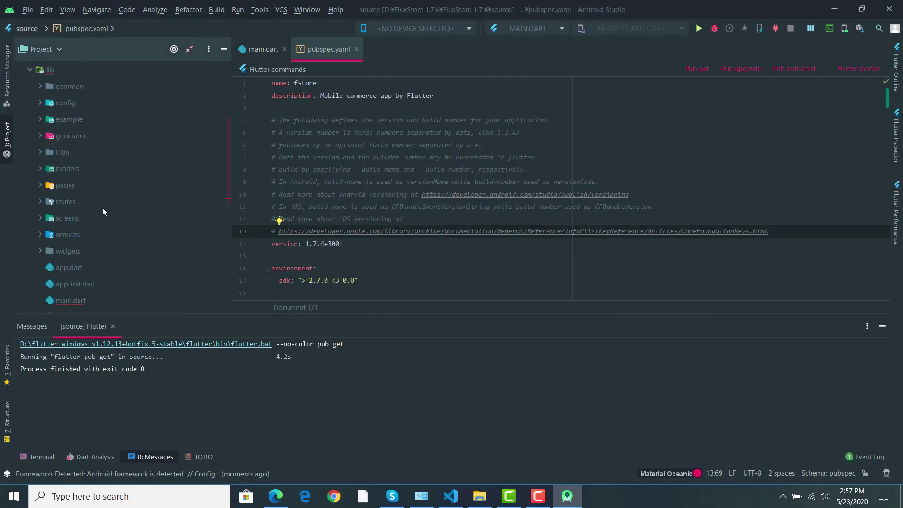
scroll(66, 181, "down", 4)
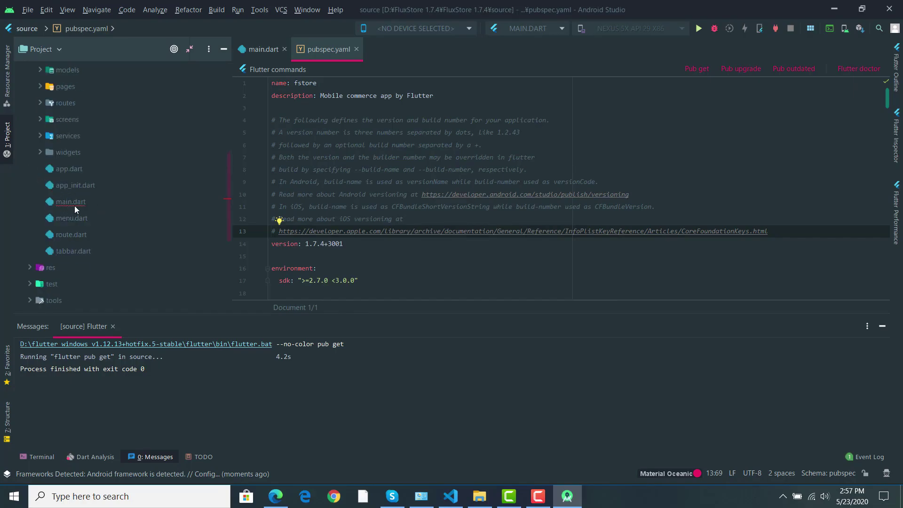
double_click(70, 202)
scroll(342, 176, "up", 1)
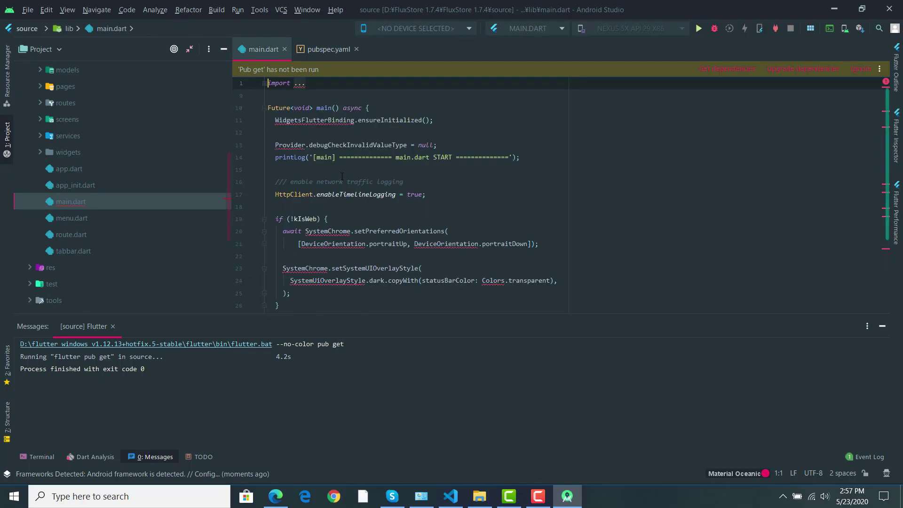
left_click(738, 72)
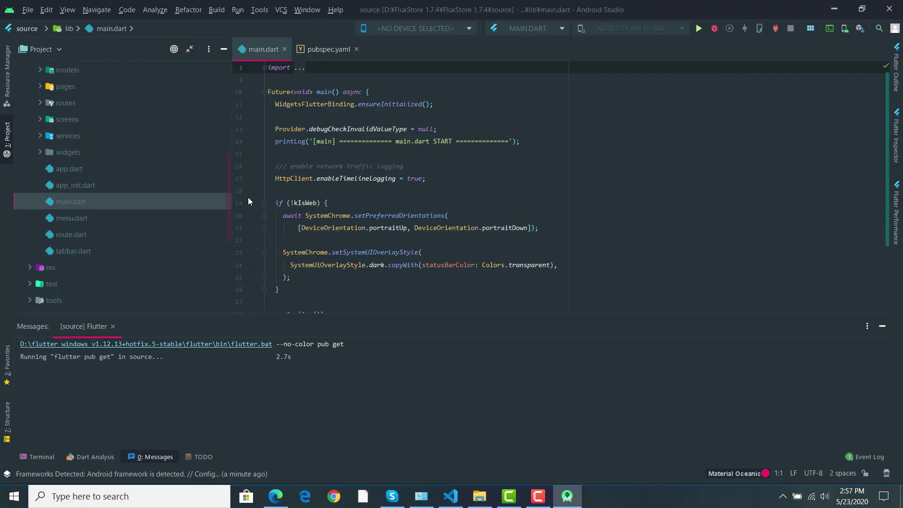
Return to pubspec.yaml, run Pub upgrade and enlarge the area showing its output
scroll(248, 201, "down", 2)
scroll(125, 231, "down", 3)
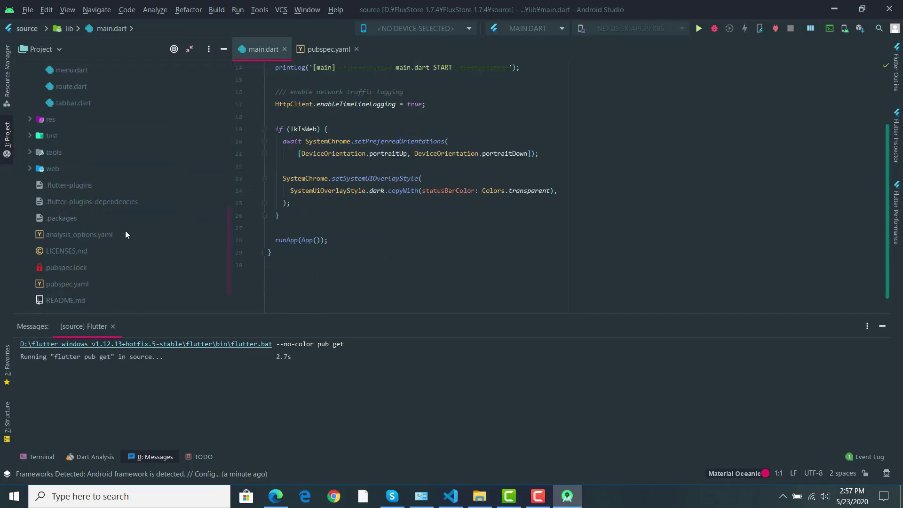
left_click(91, 284)
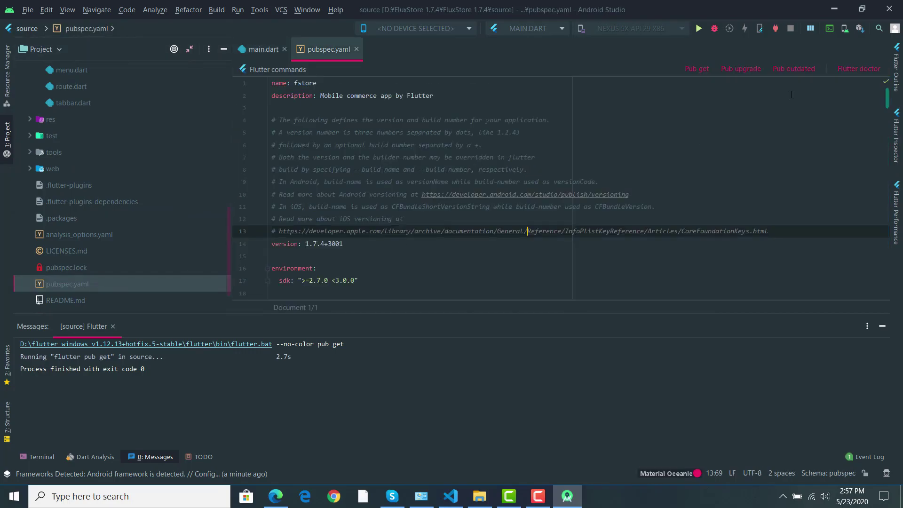
left_click(749, 75)
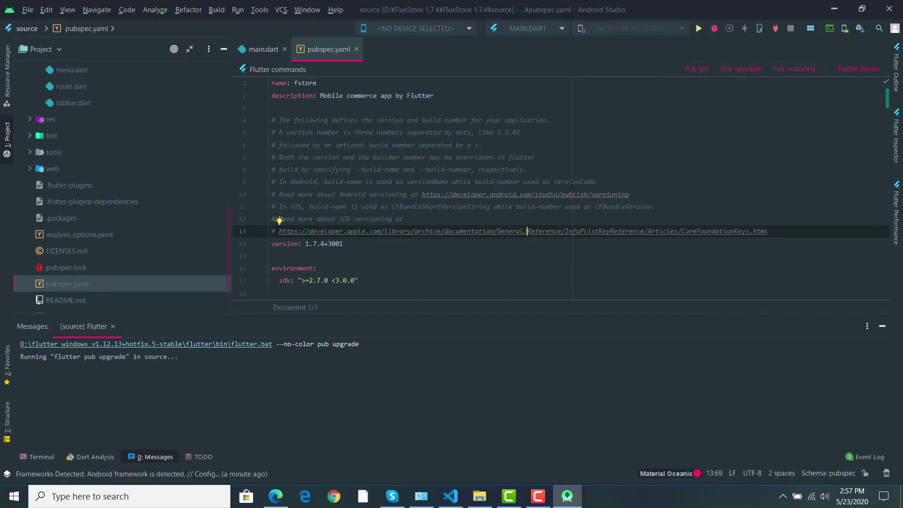
scroll(131, 235, "up", 3)
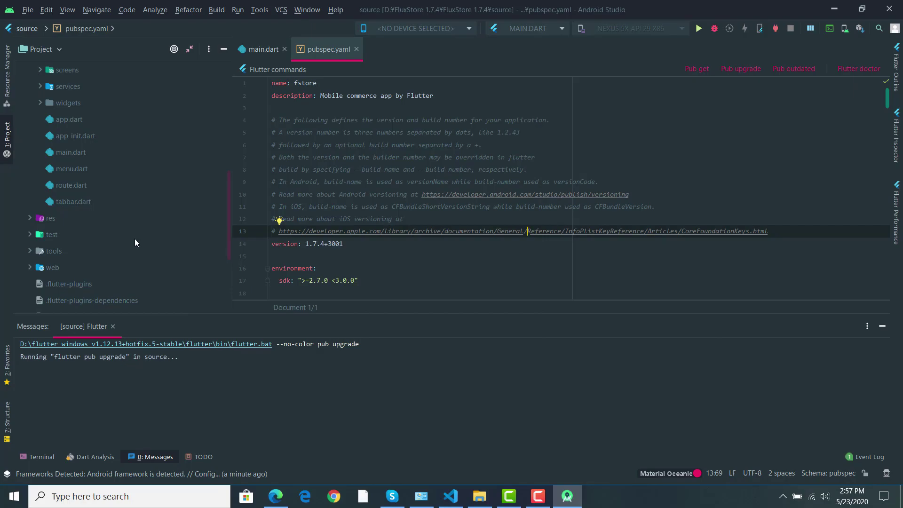
left_click_drag(196, 314, 201, 227)
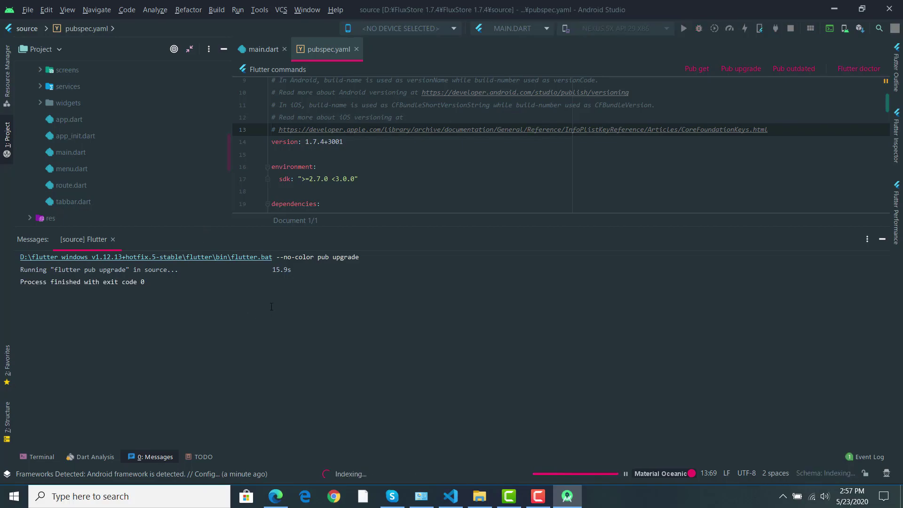
left_click(348, 326)
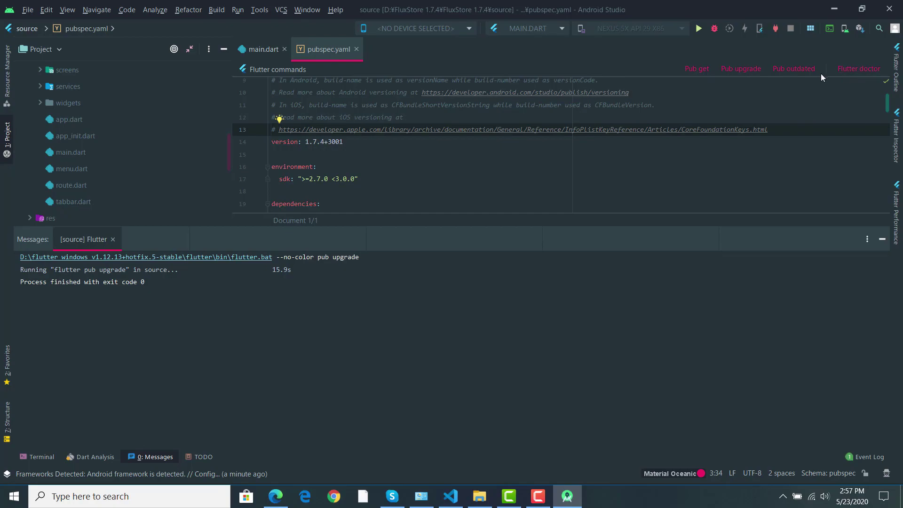
Run Flutter doctor and review its report on VS Code, connected devices, Android Studio, Visual Studio, the Android toolchain and Flutter
left_click(866, 70)
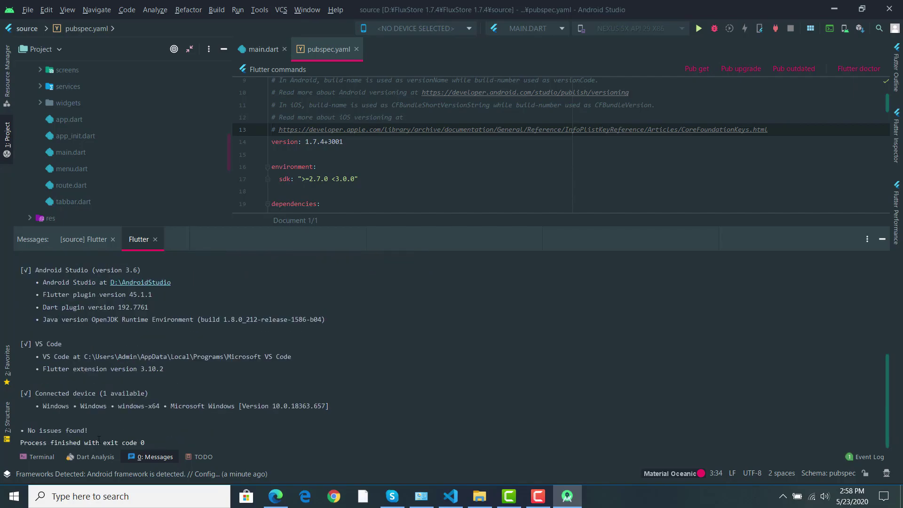
left_click_drag(89, 430, 23, 430)
left_click(137, 368)
left_click_drag(96, 339, 37, 335)
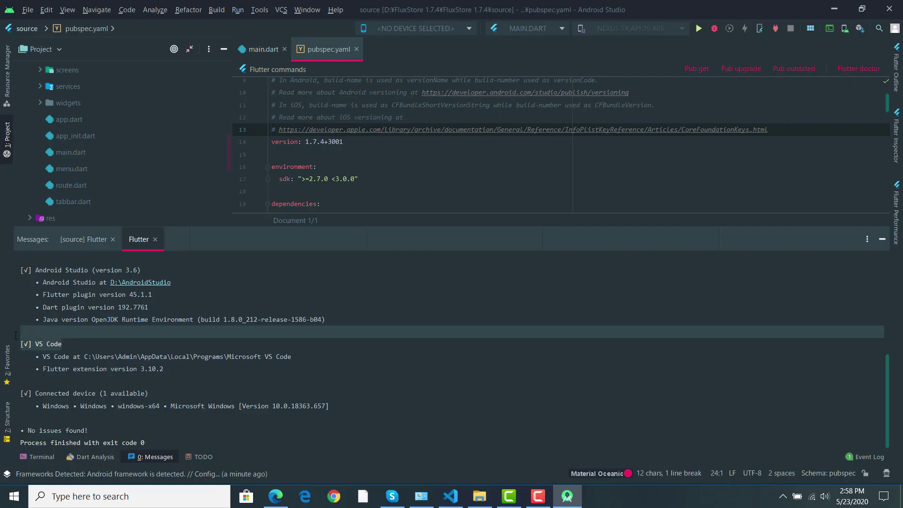
left_click_drag(99, 382, 51, 393)
scroll(66, 401, "up", 3)
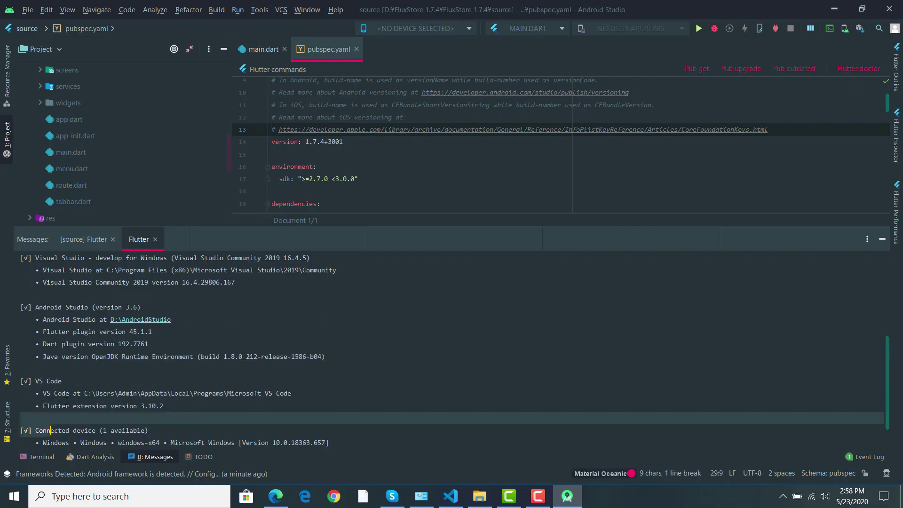
left_click_drag(141, 307, 21, 307)
scroll(53, 326, "up", 2)
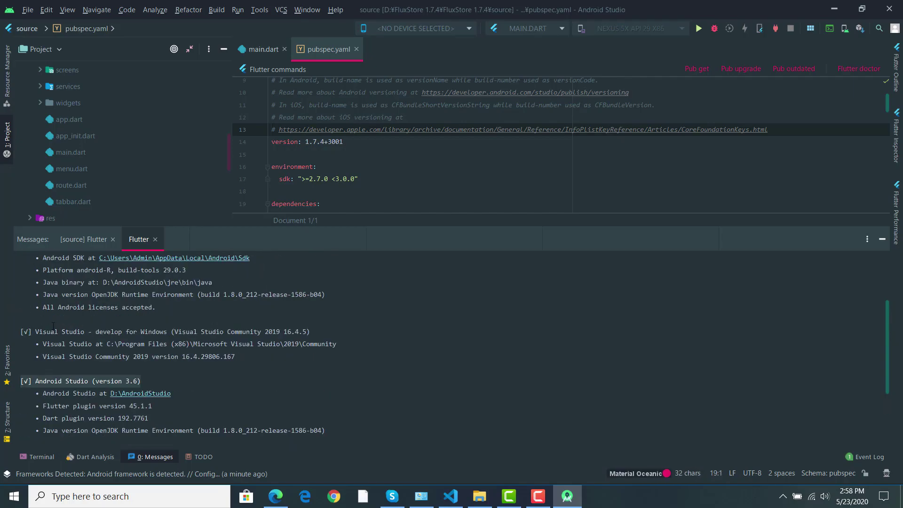
scroll(219, 408, "up", 3)
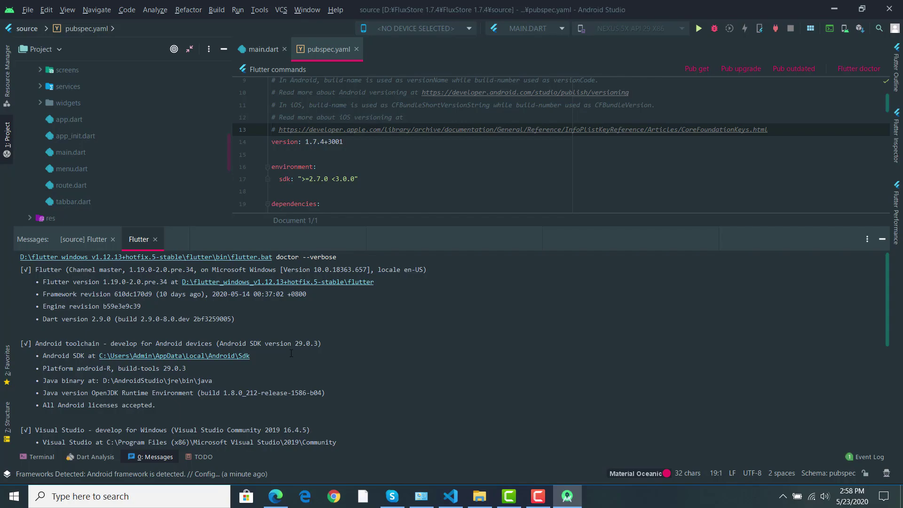
Go to the end of the Flutter doctor report, search the IDE actions for "avd" and open the Android Virtual Device Manager
key("ctrl+End")
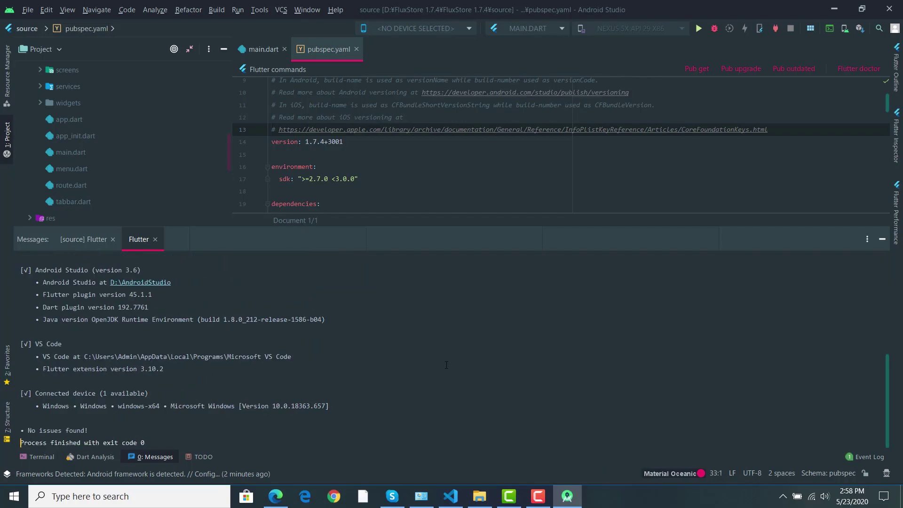
left_click(469, 177)
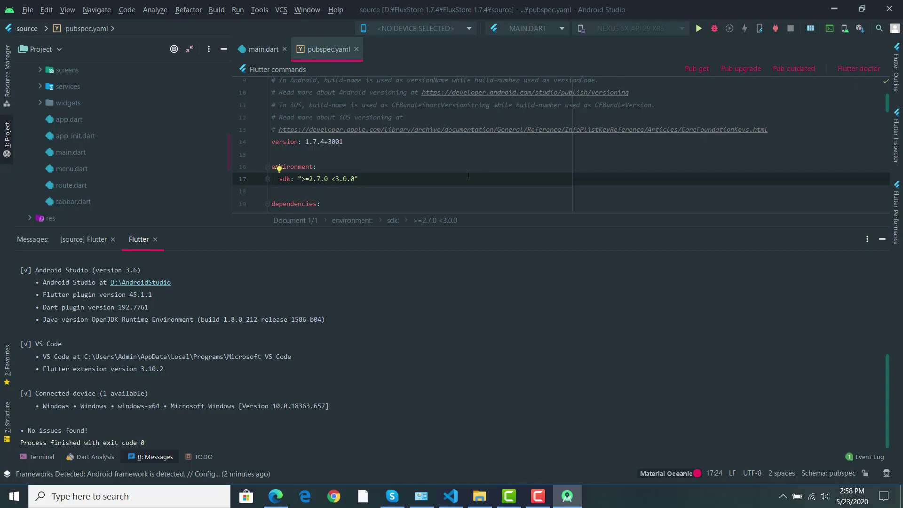
key("ctrl+shift+a")
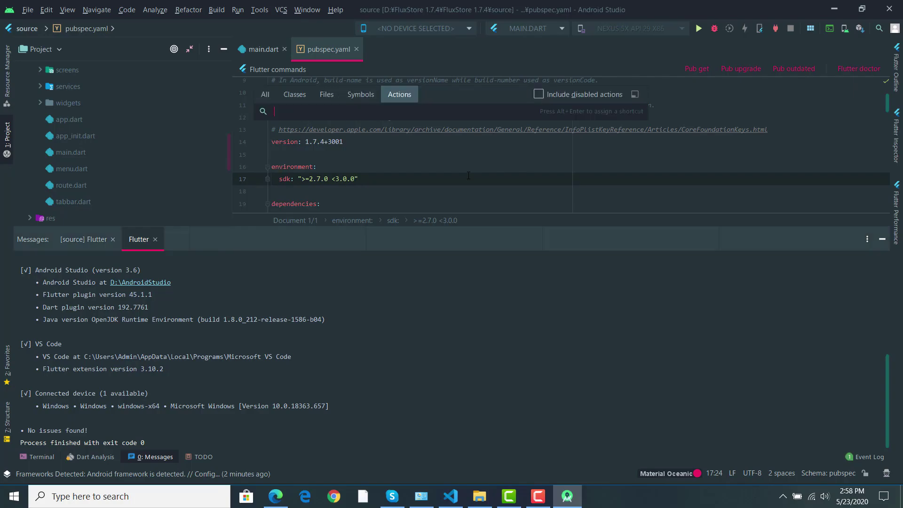
type("avd")
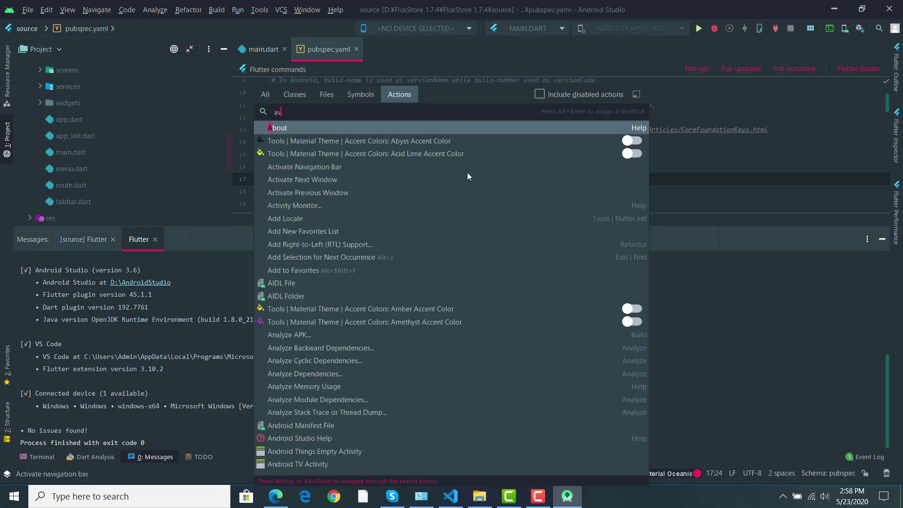
left_click(357, 125)
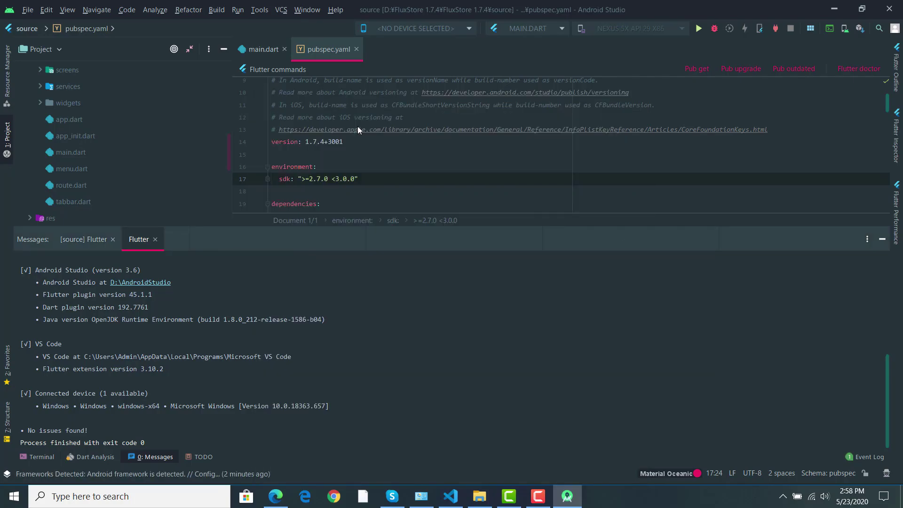
left_click_drag(384, 65, 636, 68)
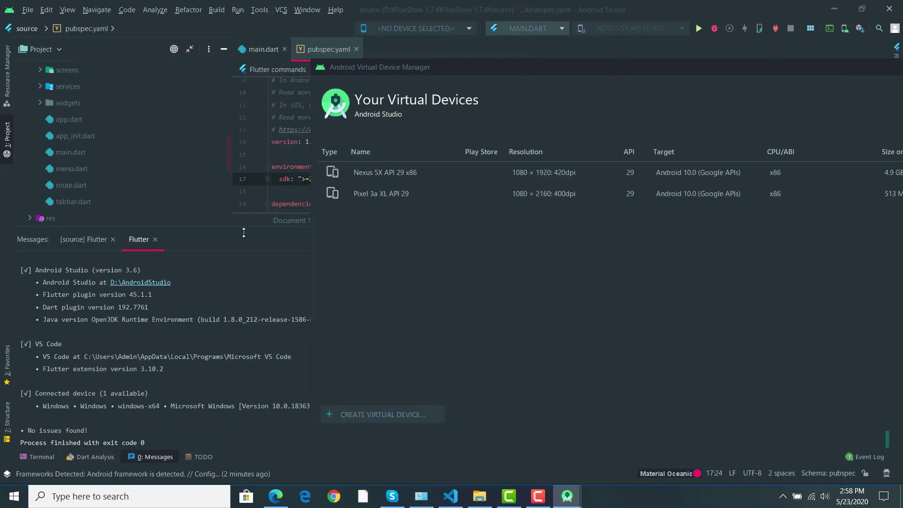
Shrink the Messages area and bring the Android Virtual Device Manager back in front with its Actions column in view
left_click_drag(243, 229, 450, 370)
mouse_move(560, 499)
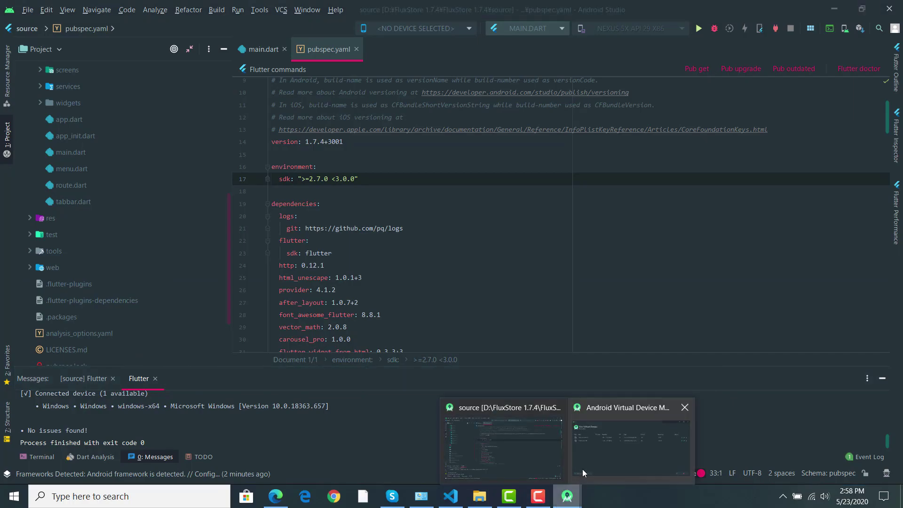
left_click(592, 459)
left_click_drag(375, 68, 128, 62)
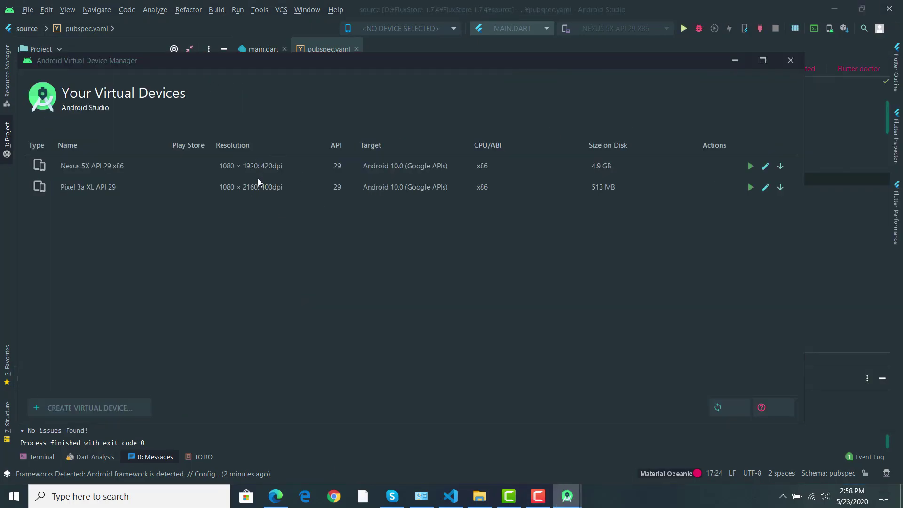
Launch the Pixel 3a XL API 29 virtual device, minimize the device manager and move the emulator to the side of the editor
left_click(749, 189)
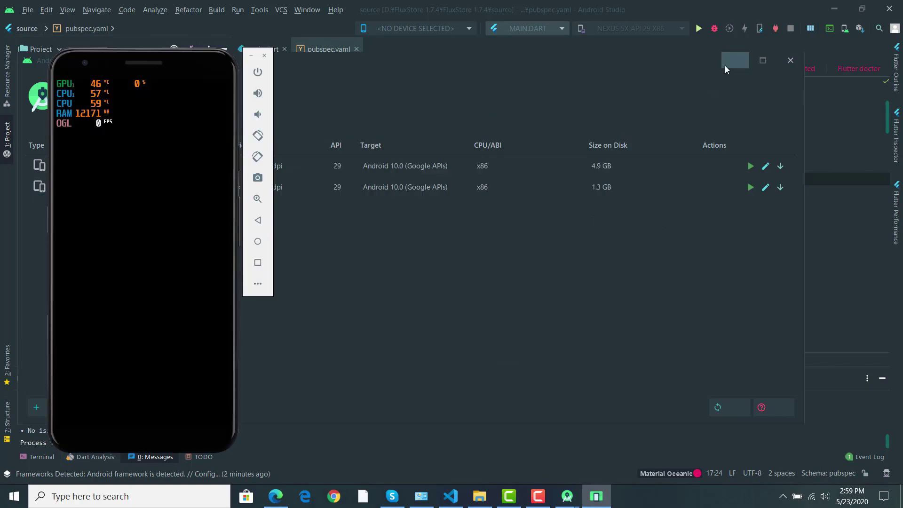
left_click(725, 66)
left_click_drag(184, 83, 790, 68)
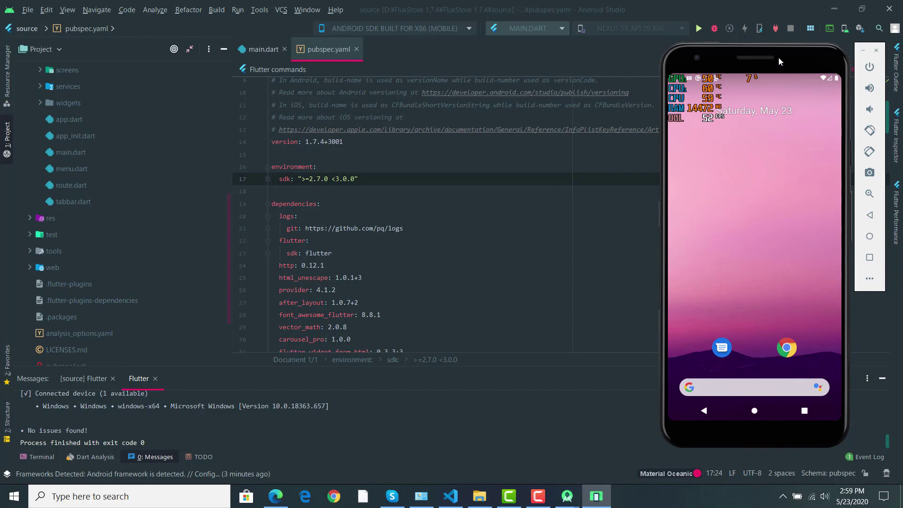
left_click_drag(777, 58, 797, 79)
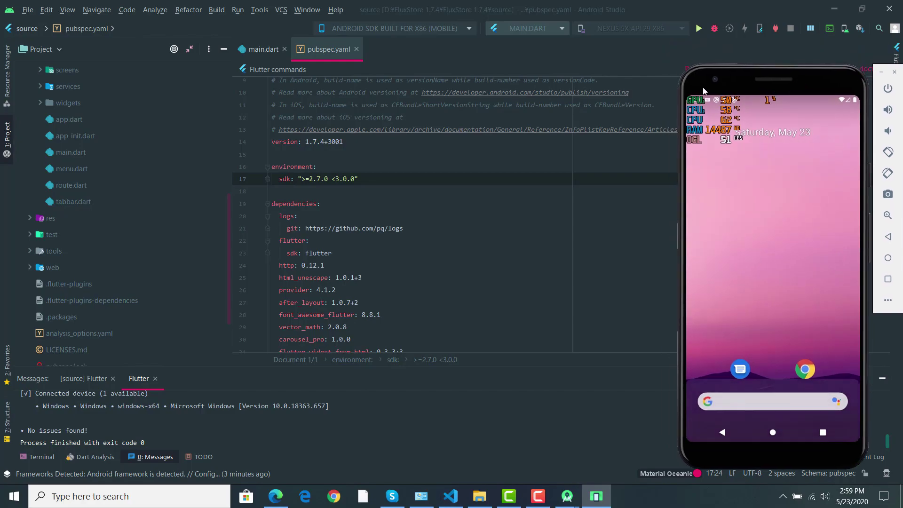
Run main.dart on the Android SDK built for x86 emulator and enlarge the area showing the run console
left_click(695, 31)
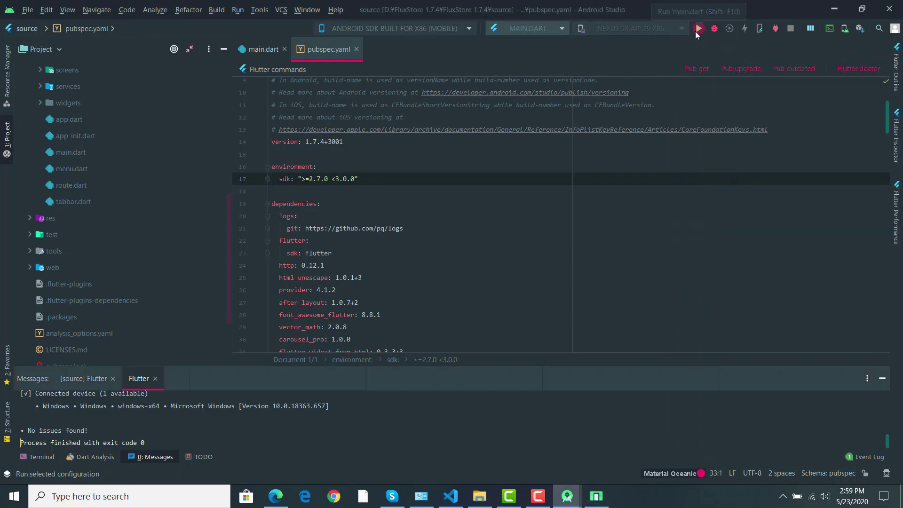
left_click(695, 31)
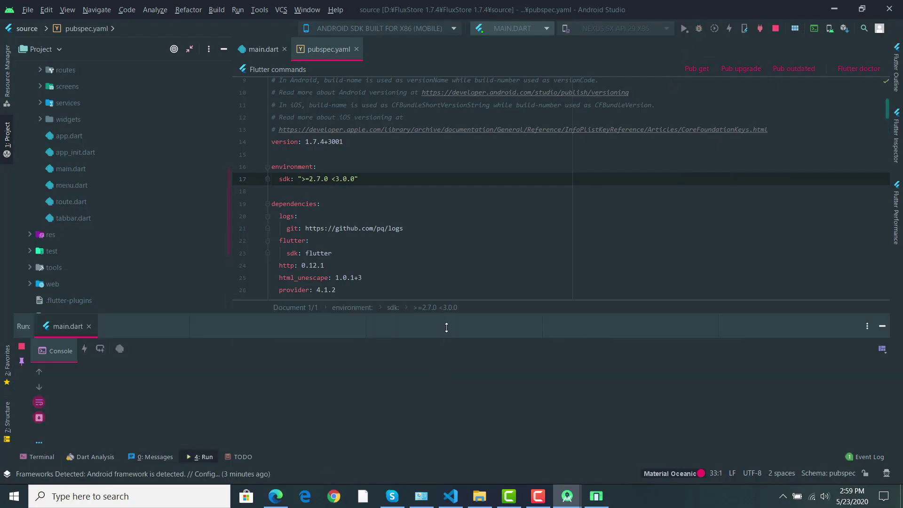
left_click_drag(446, 328, 485, 159)
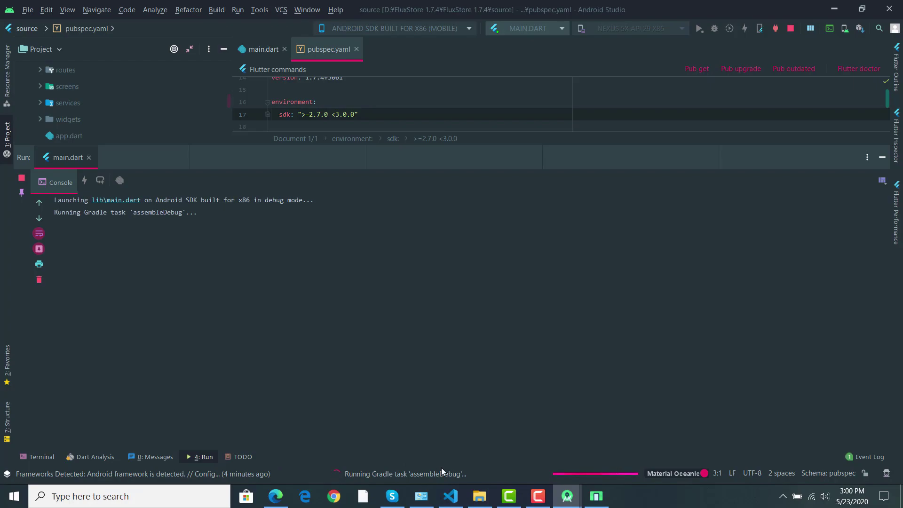
Switch to Microsoft Edge, go to the Flutter Basic Installation on Mac OS video and open its Inspire UI channel in a new tab
left_click(277, 496)
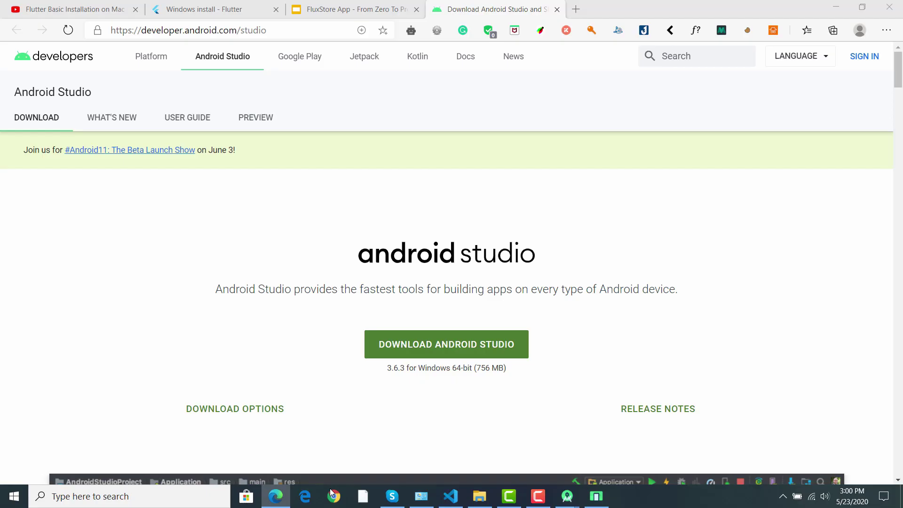
left_click(56, 8)
scroll(262, 195, "down", 3)
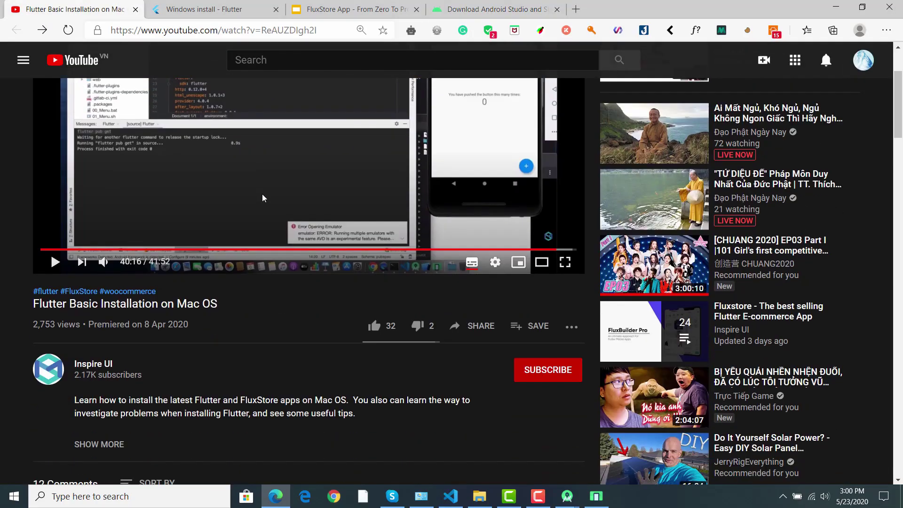
scroll(262, 195, "down", 2)
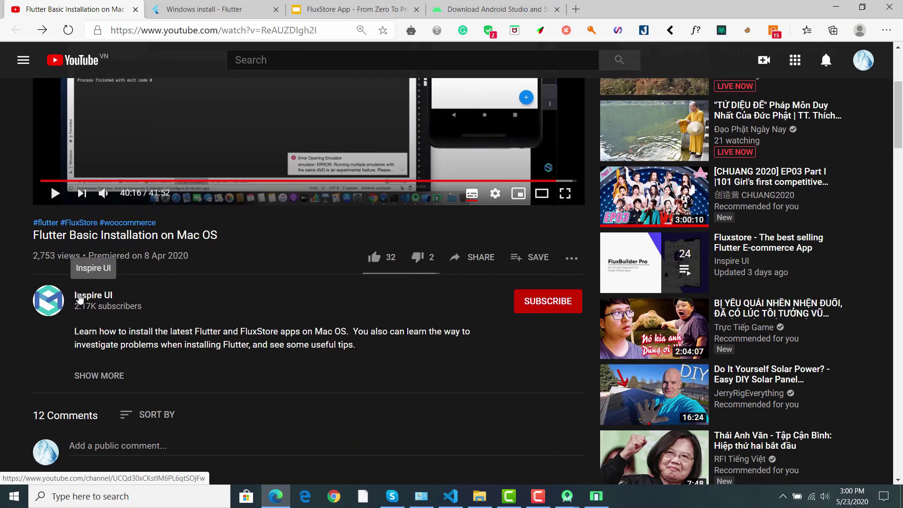
scroll(68, 174, "down", 3)
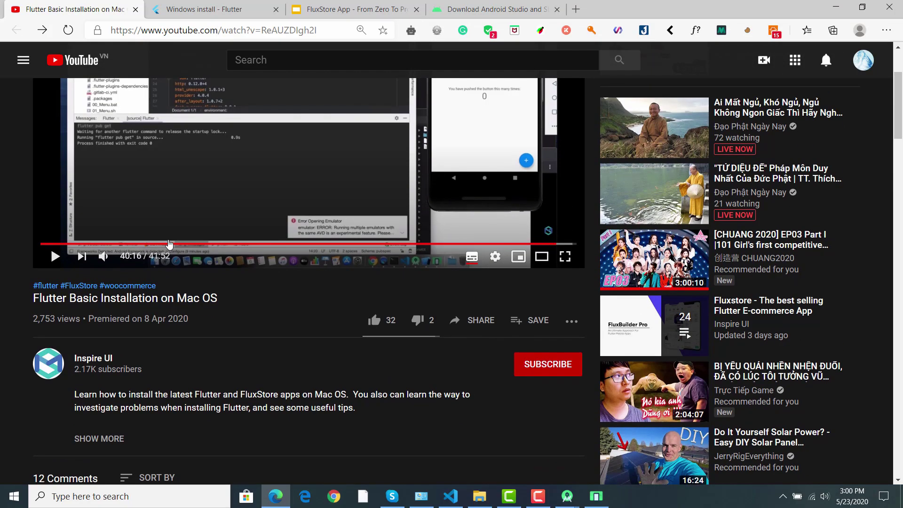
scroll(68, 174, "up", 3)
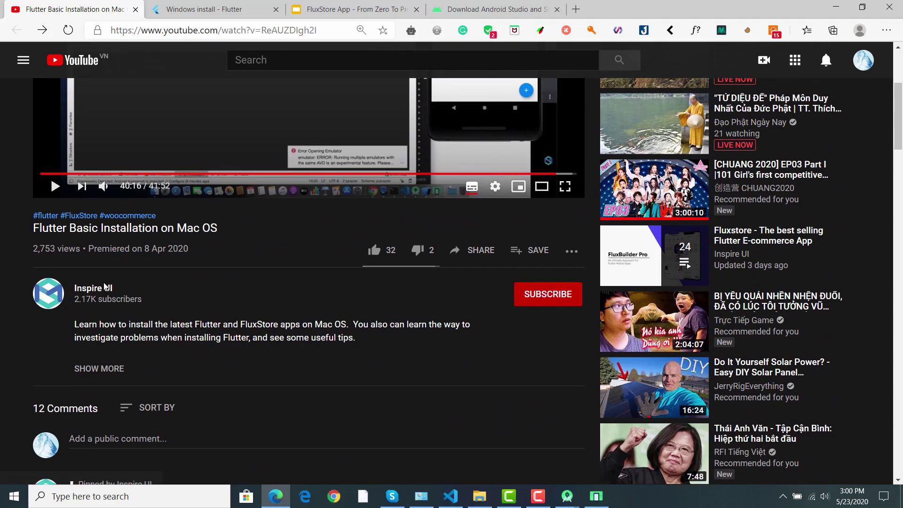
right_click(102, 290)
left_click(134, 298)
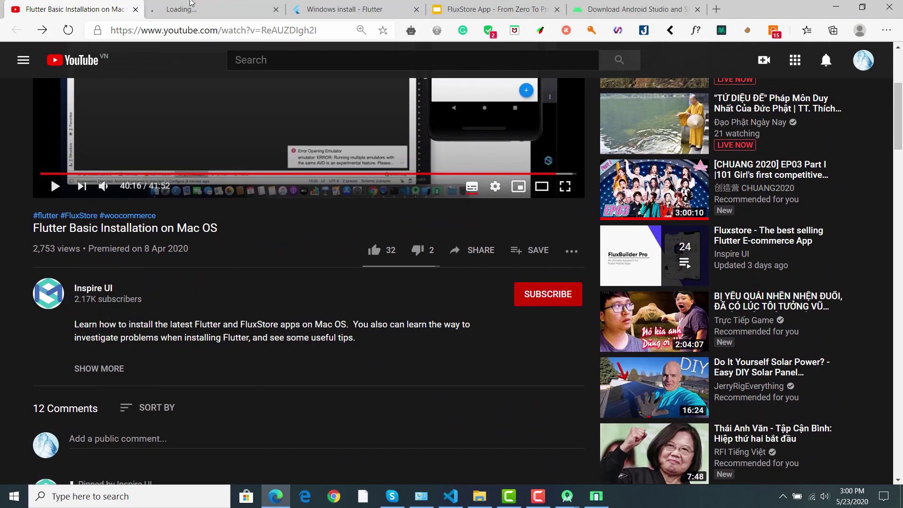
left_click(191, 8)
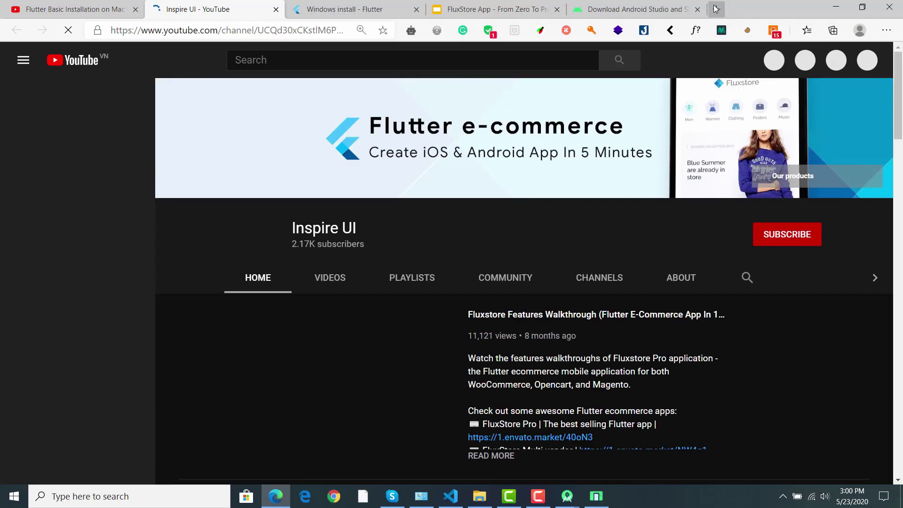
Open docs.inspireui.com in a new tab and go to the Fluxstore documentation
left_click(715, 8)
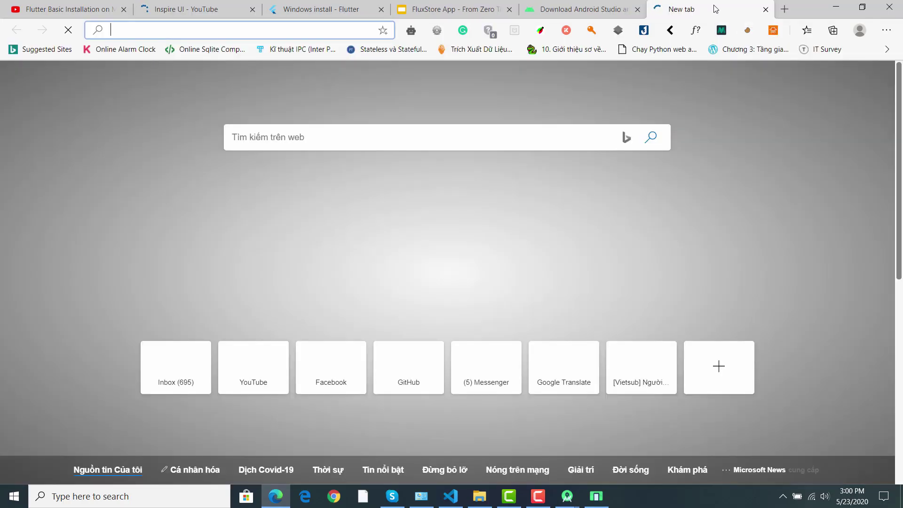
type("docs.inspireui.com")
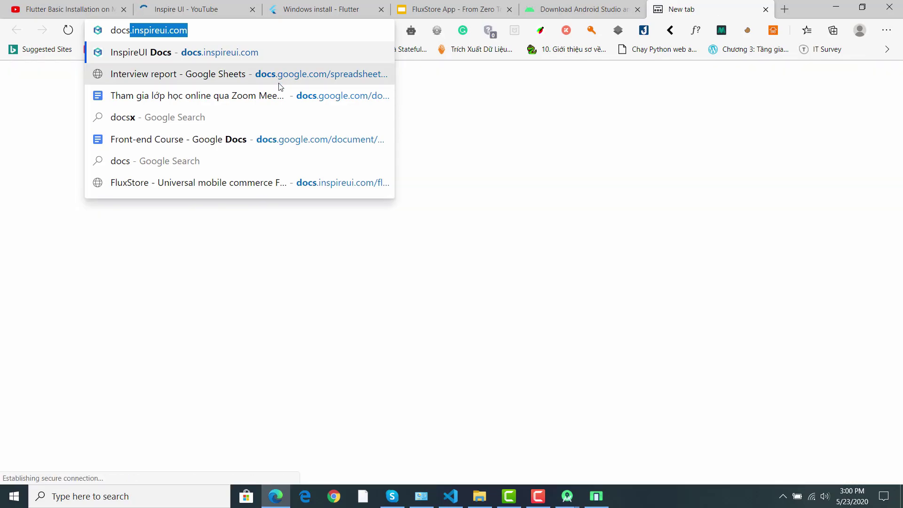
left_click(211, 50)
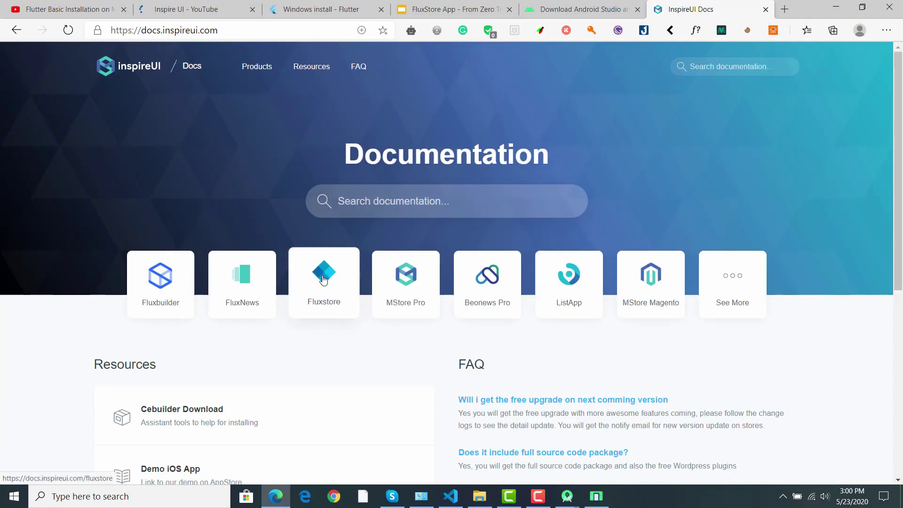
left_click(323, 279)
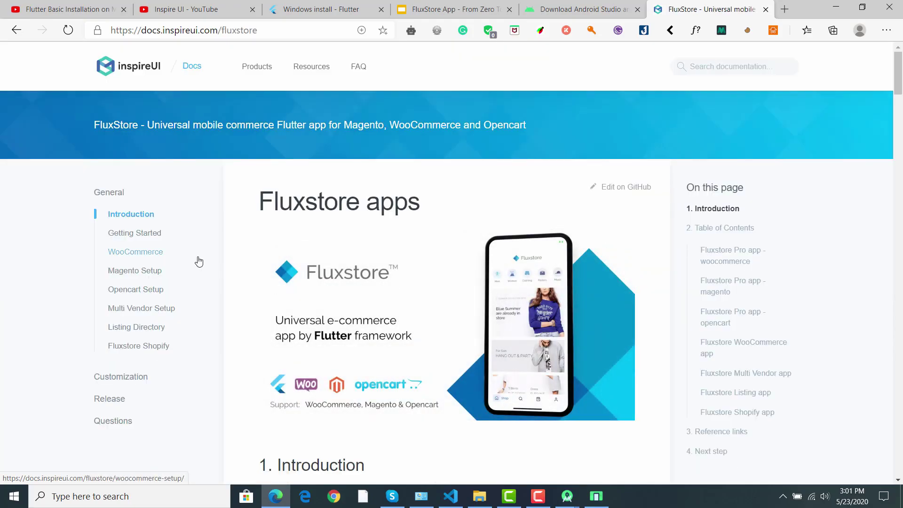
Look through the Customization section of the Fluxstore documentation and return to the InspireUI Docs home page
scroll(216, 246, "down", 1)
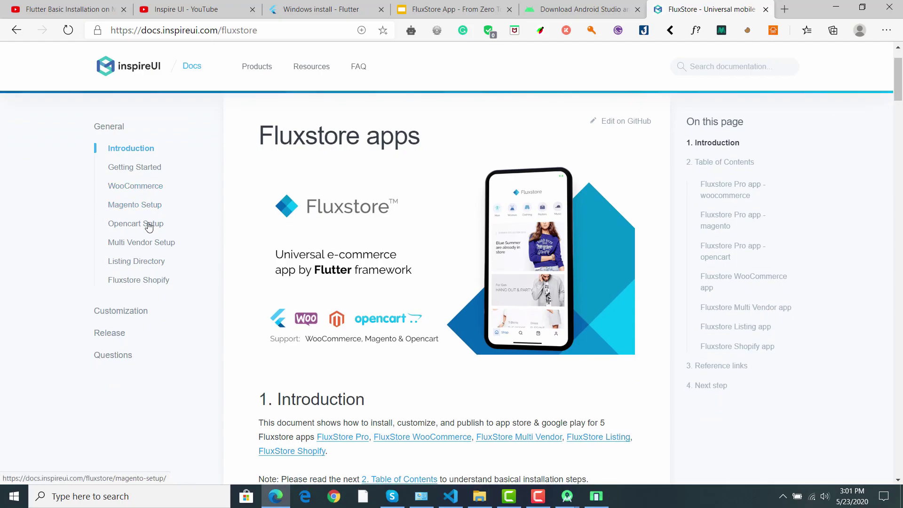
left_click(137, 317)
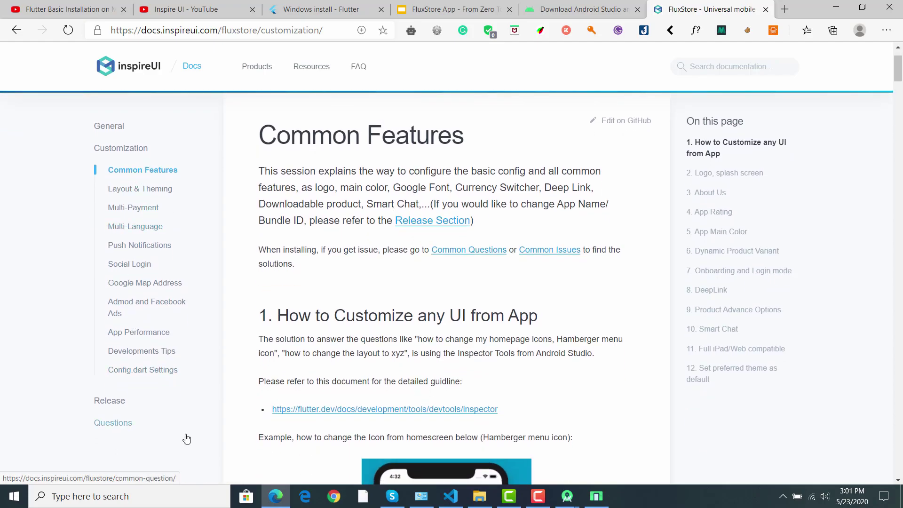
scroll(186, 447, "up", 2)
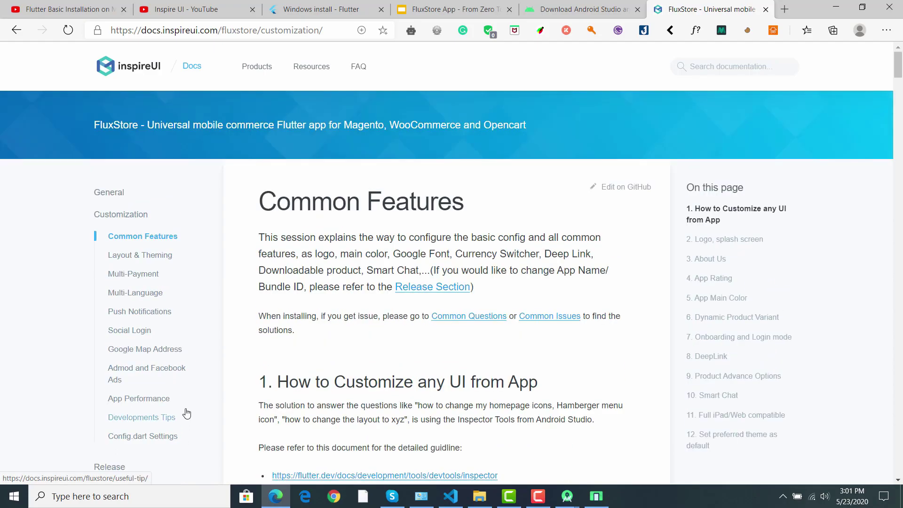
left_click(194, 69)
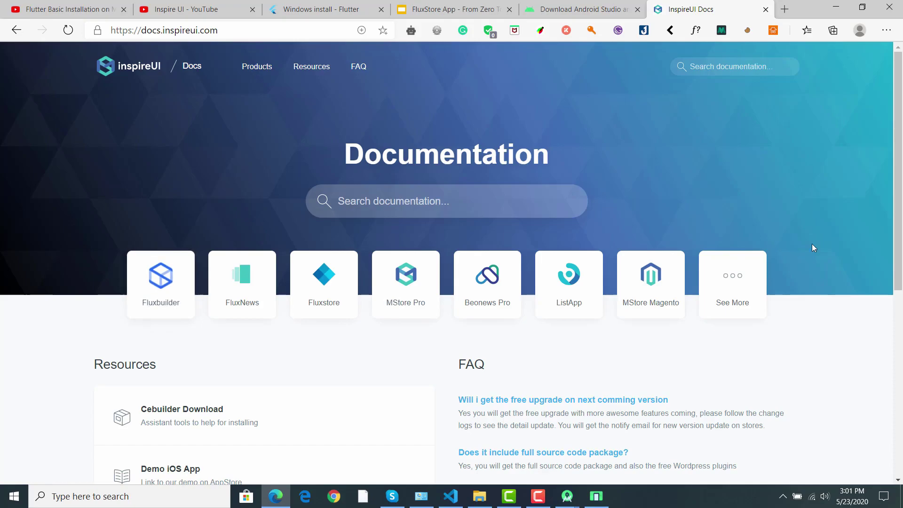
Open the FluxNews documentation in a new tab, skim through the page and close its tab
right_click(246, 288)
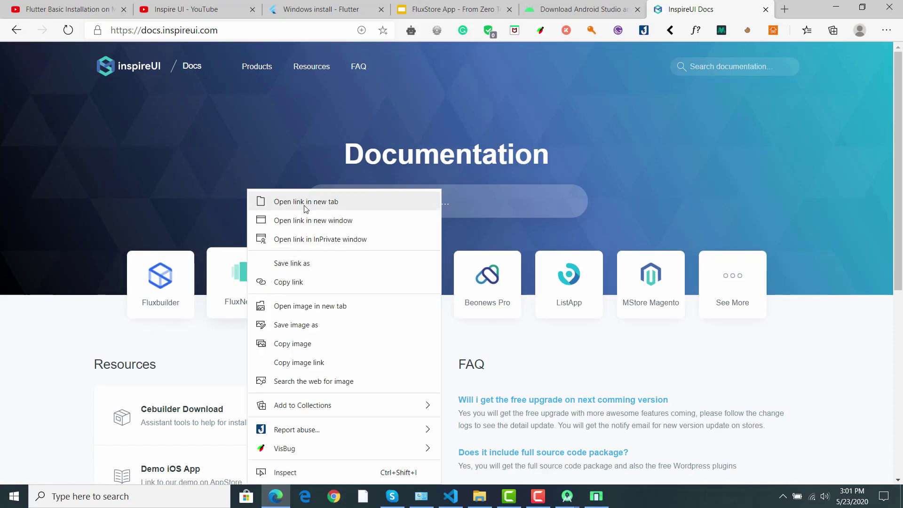
left_click(303, 203)
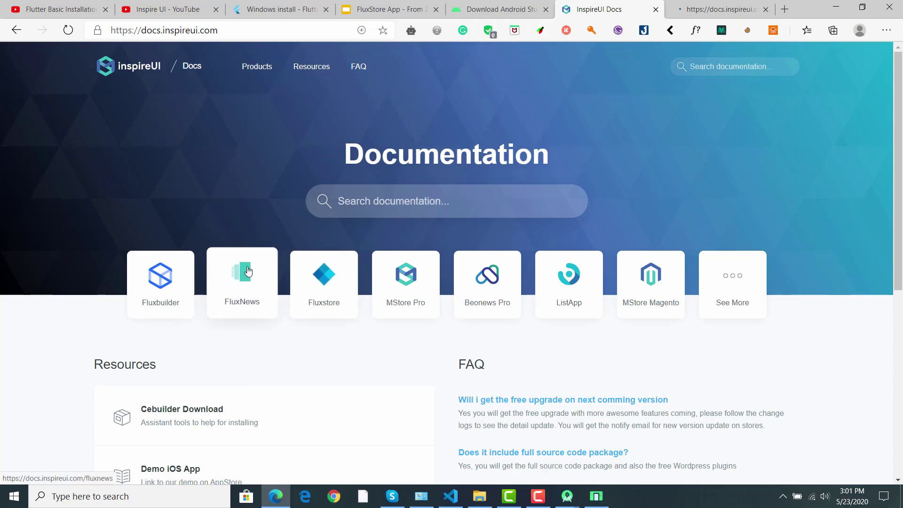
left_click(726, 10)
left_click(646, 5)
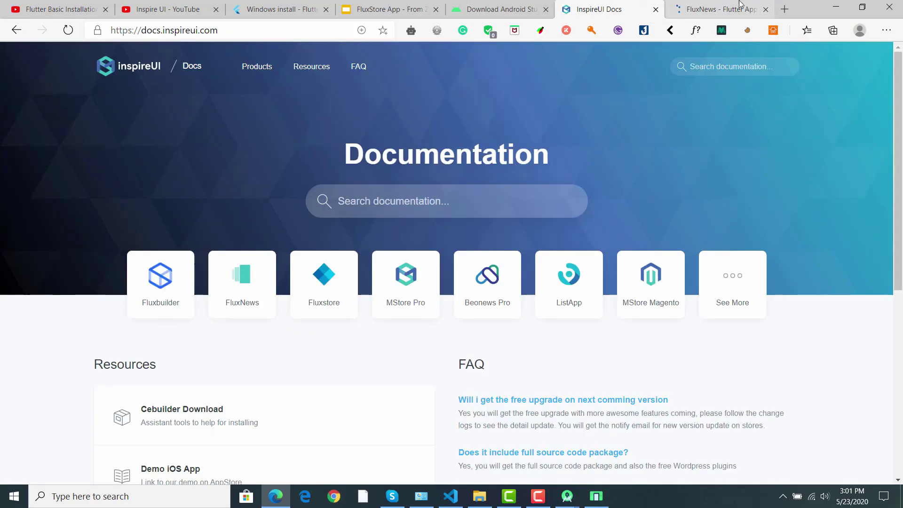
left_click(719, 9)
scroll(456, 371, "down", 10)
scroll(456, 372, "up", 10)
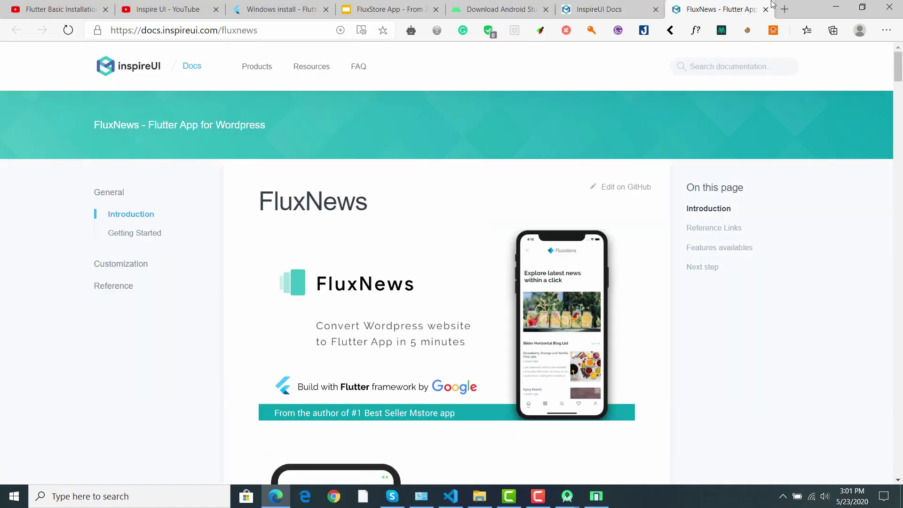
left_click(766, 9)
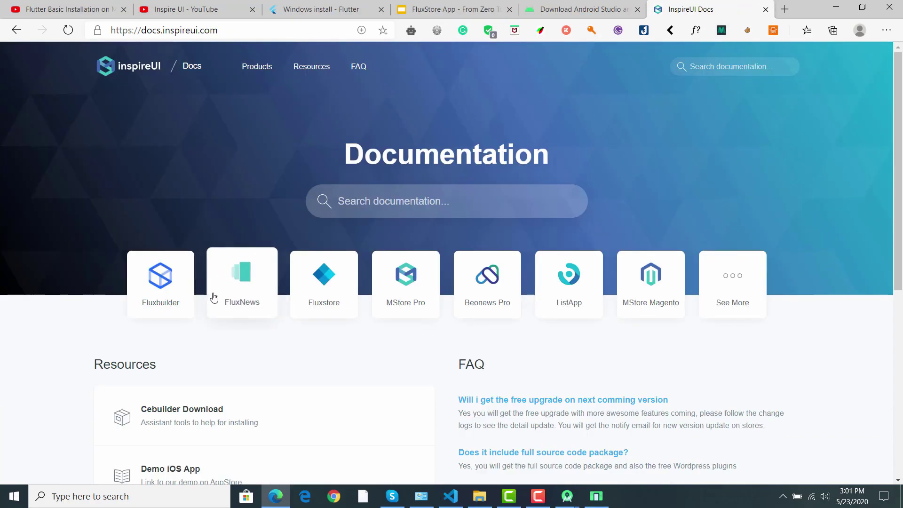
Open the Fluxbuilder documentation in a new tab and skim its Download & Installing and Introduction pages
right_click(161, 288)
left_click(218, 202)
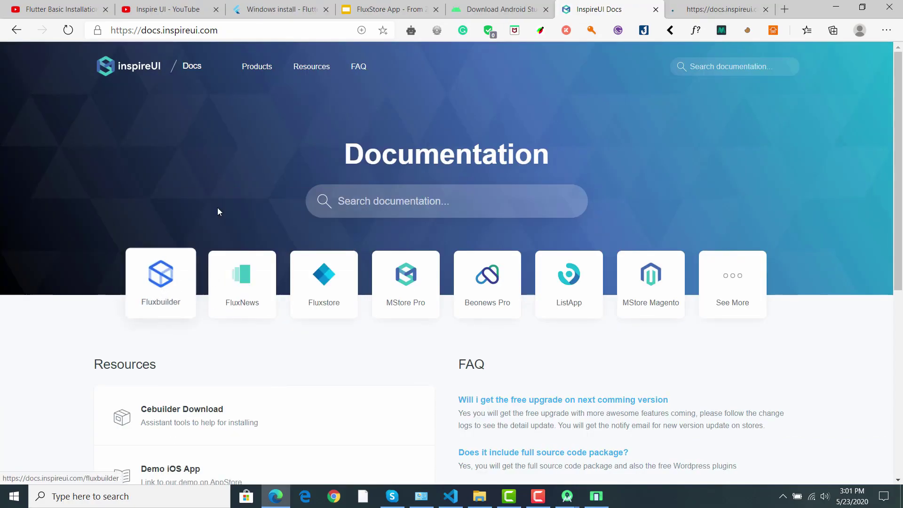
left_click(679, 5)
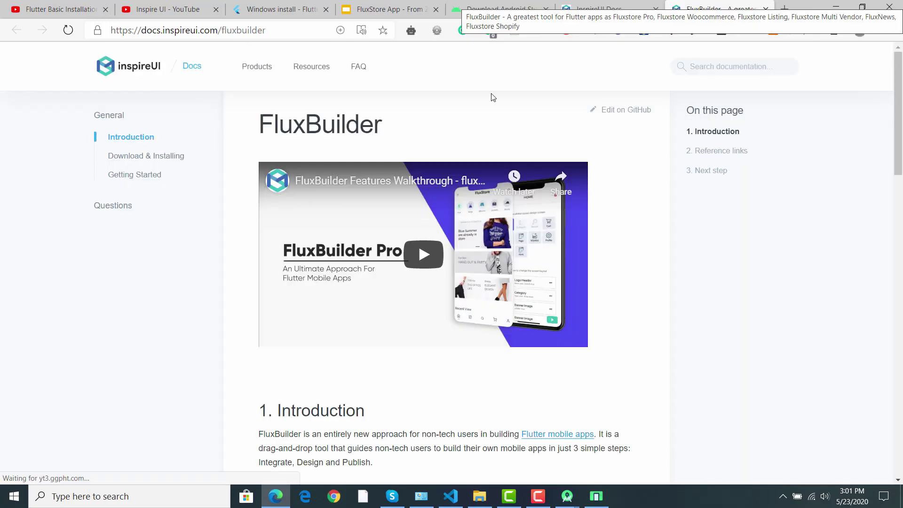
left_click(171, 157)
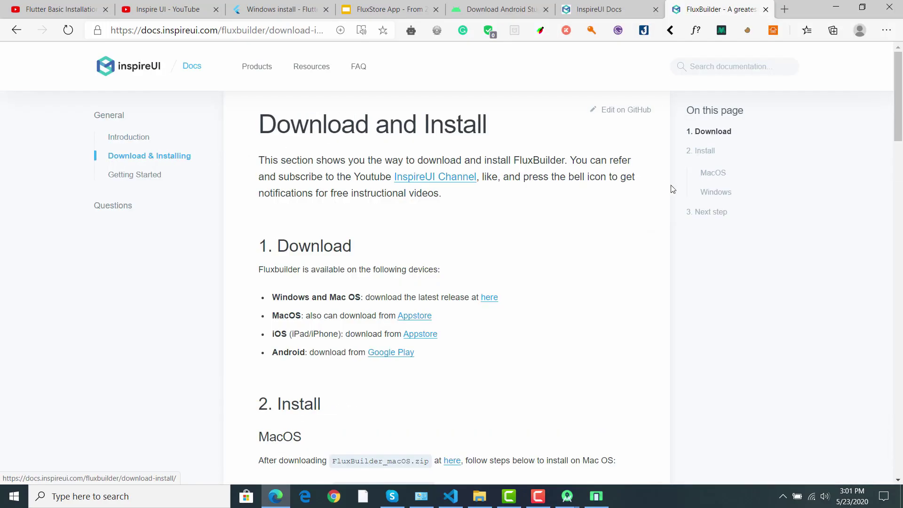
left_click(160, 141)
scroll(411, 350, "down", 3)
scroll(411, 353, "down", 3)
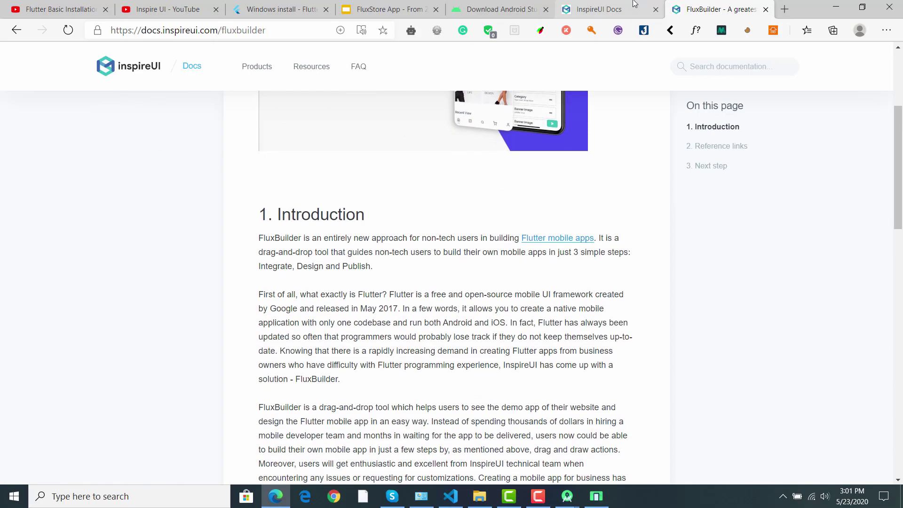
Return to the InspireUI Docs home page and look through its full Products Guide list
left_click(610, 5)
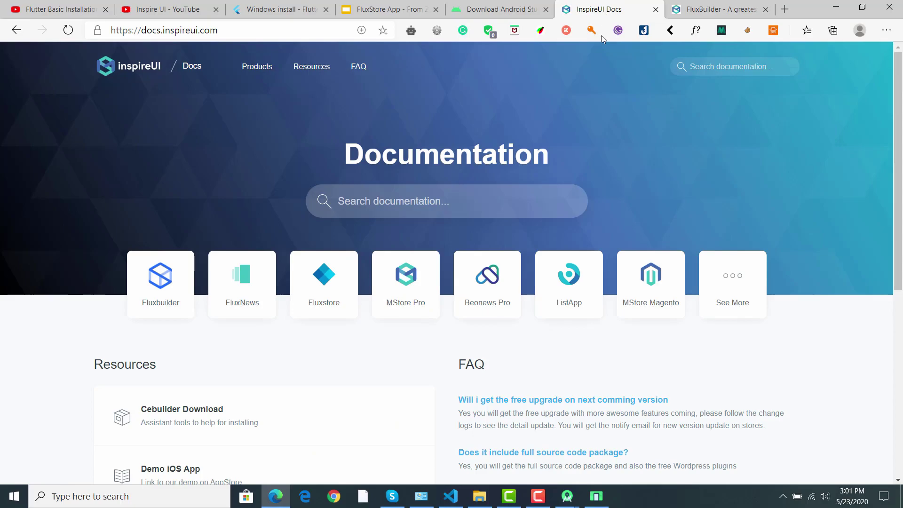
left_click(727, 283)
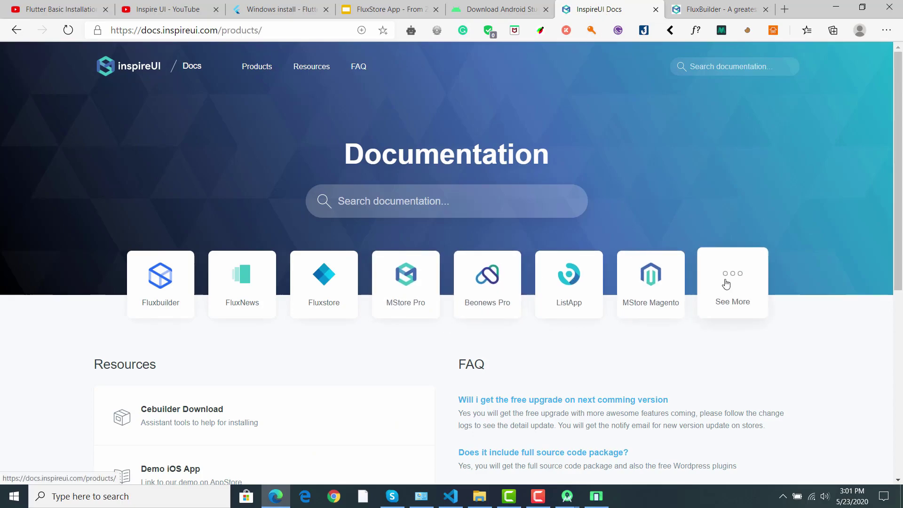
scroll(725, 282, "down", 12)
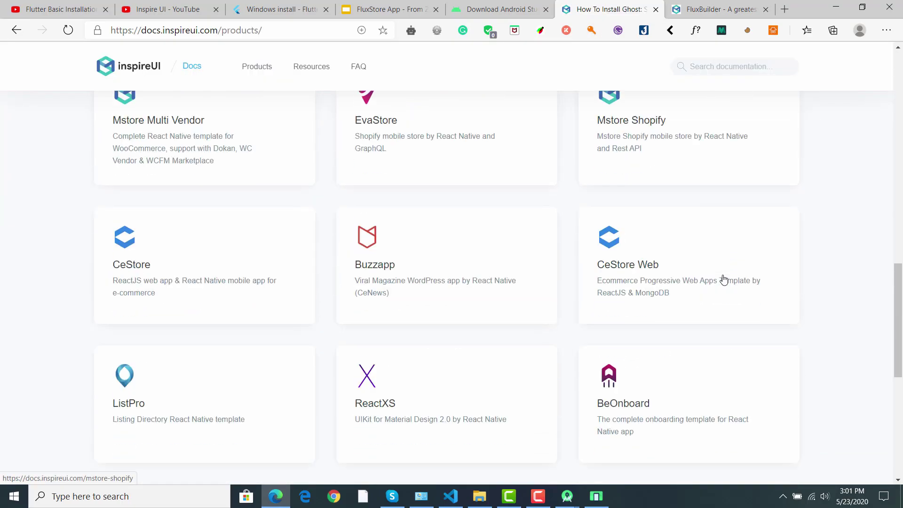
scroll(722, 278, "down", 2)
scroll(375, 221, "up", 2)
scroll(552, 250, "down", 3)
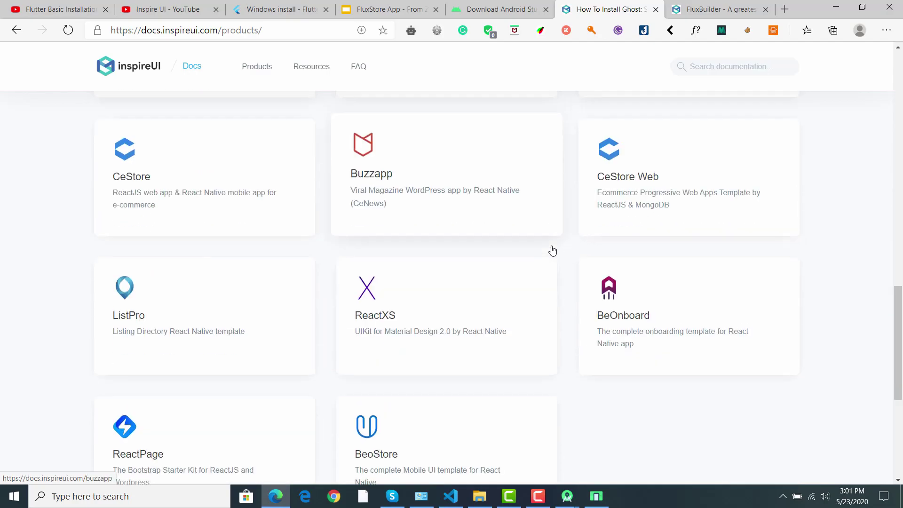
scroll(551, 250, "down", 5)
scroll(550, 250, "up", 5)
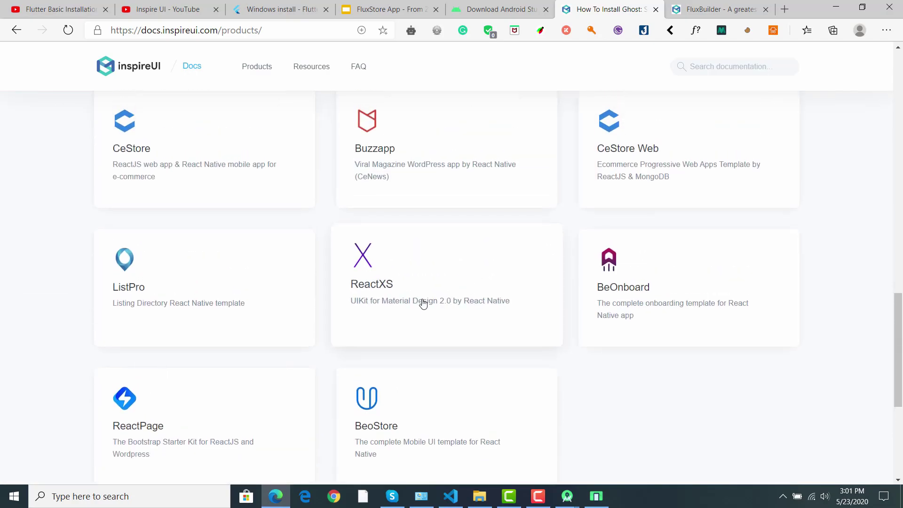
scroll(423, 303, "down", 1)
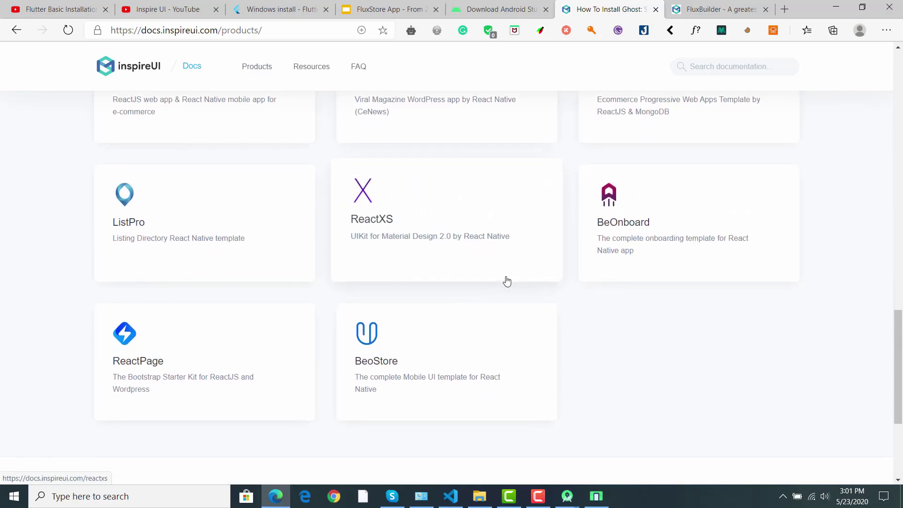
scroll(493, 294, "up", 5)
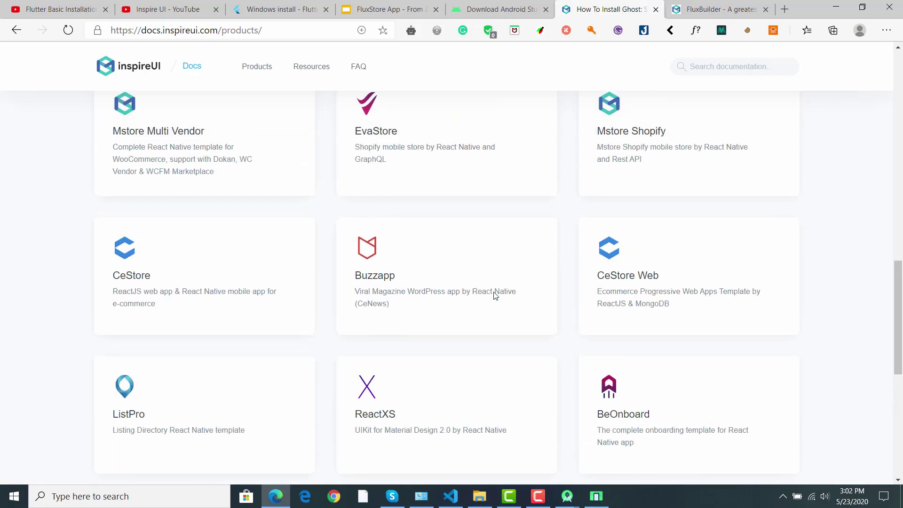
scroll(494, 415, "up", 2)
scroll(155, 303, "up", 10)
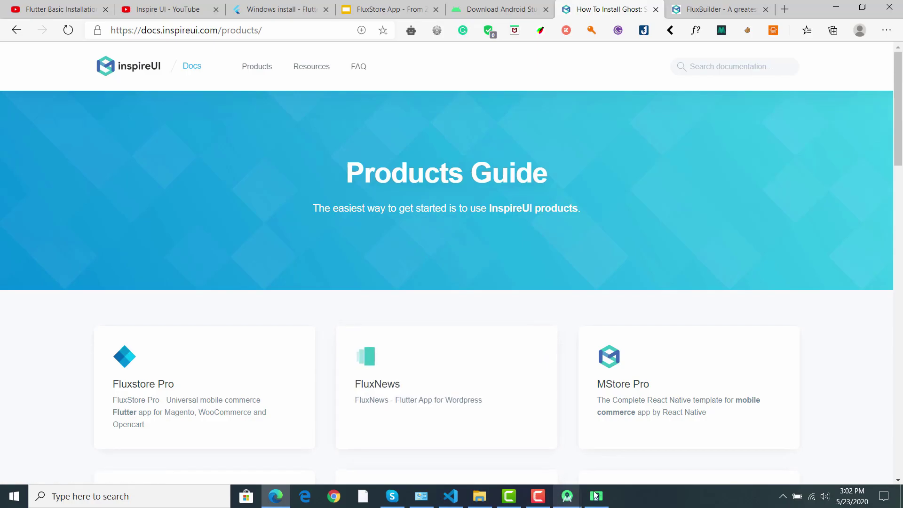
Switch to Android Studio and check the progress of the Gradle assembleDebug task for main.dart
left_click(559, 498)
left_click(530, 453)
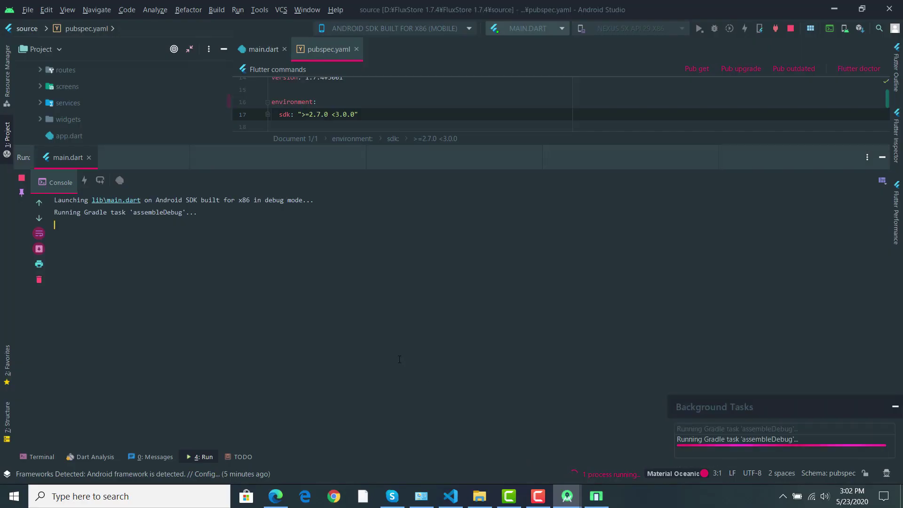
left_click(275, 496)
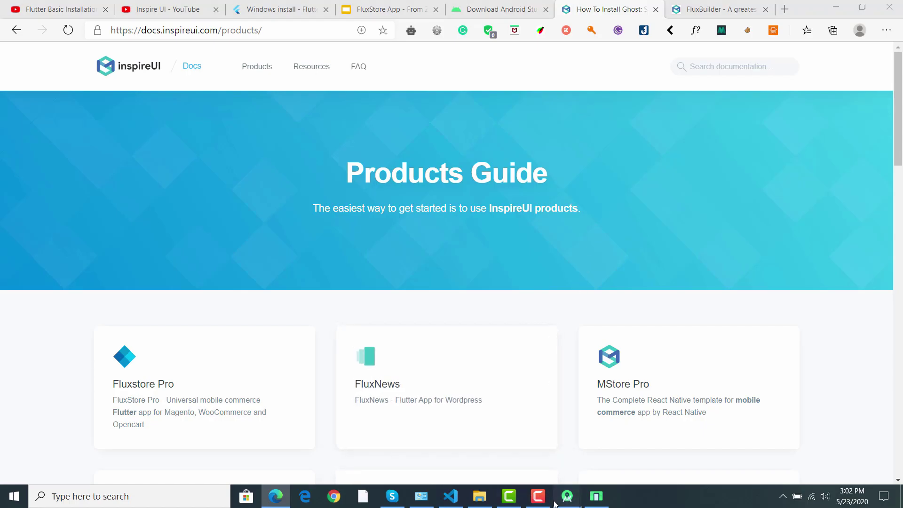
mouse_move(559, 501)
left_click(535, 469)
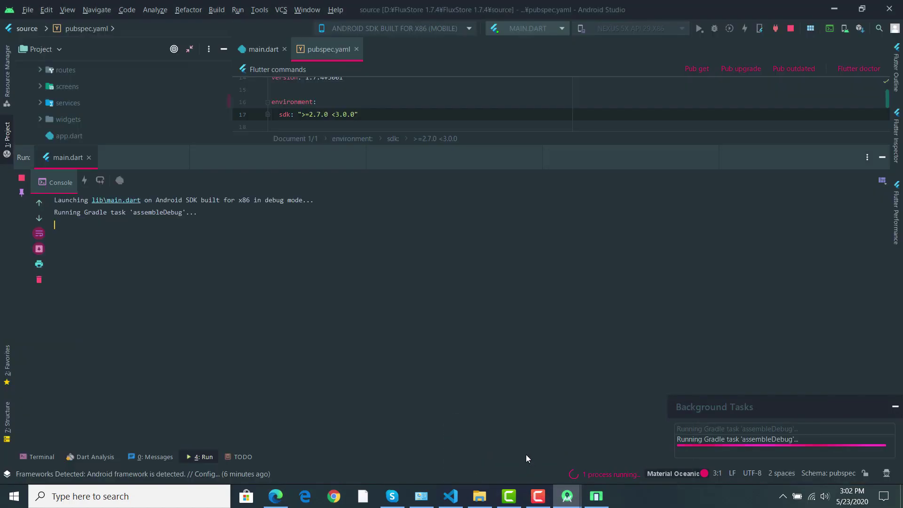
left_click(535, 499)
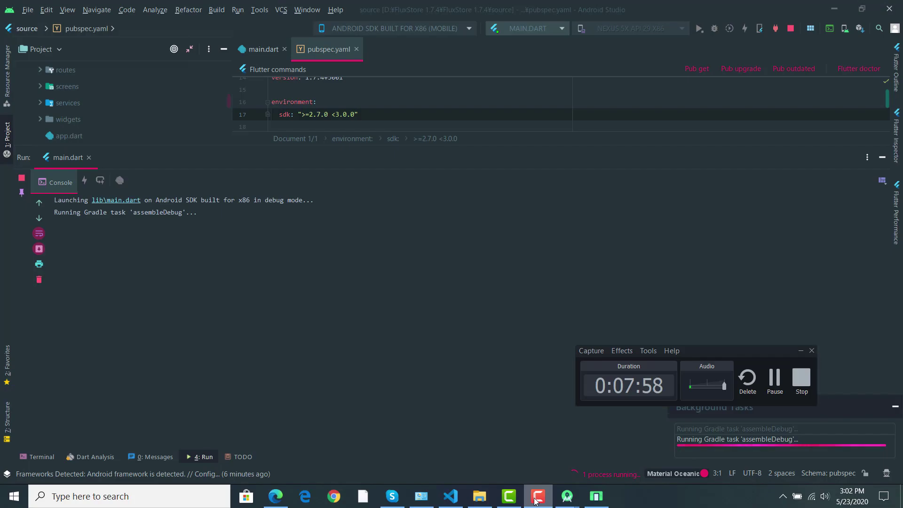
left_click(774, 381)
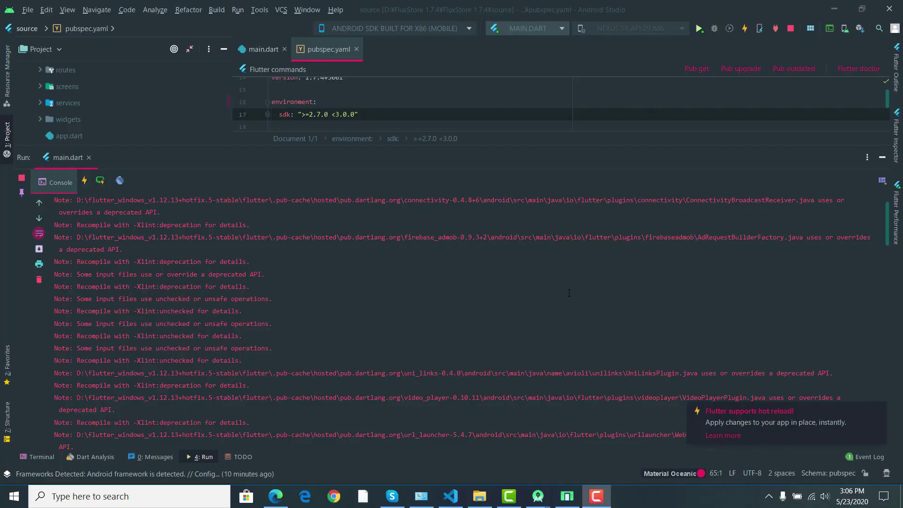
Close the crashed bad_module_info program and look through the compile notes in the main.dart run console
scroll(569, 293, "up", 1)
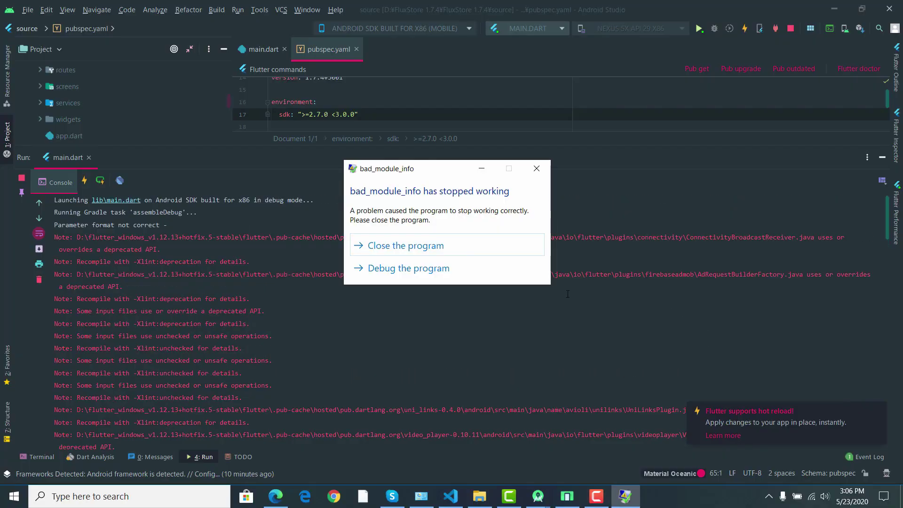
left_click(515, 239)
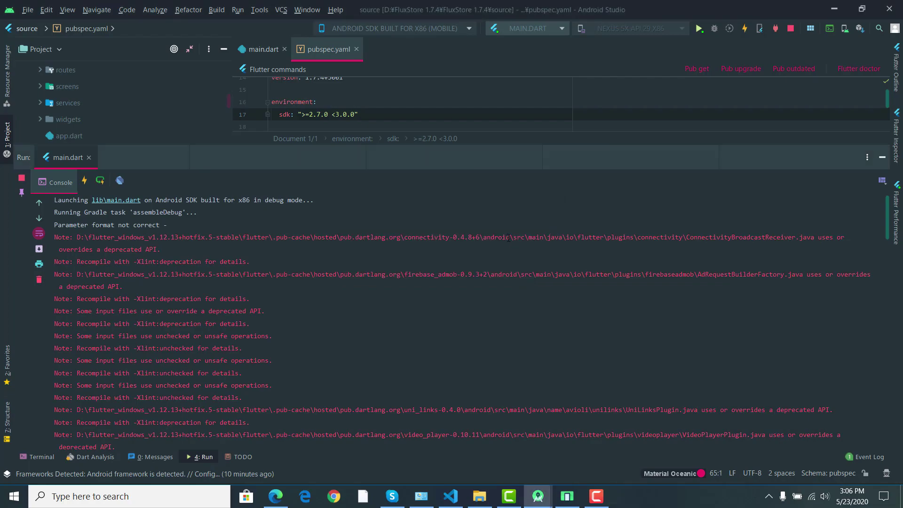
scroll(463, 246, "down", 15)
scroll(451, 248, "up", 20)
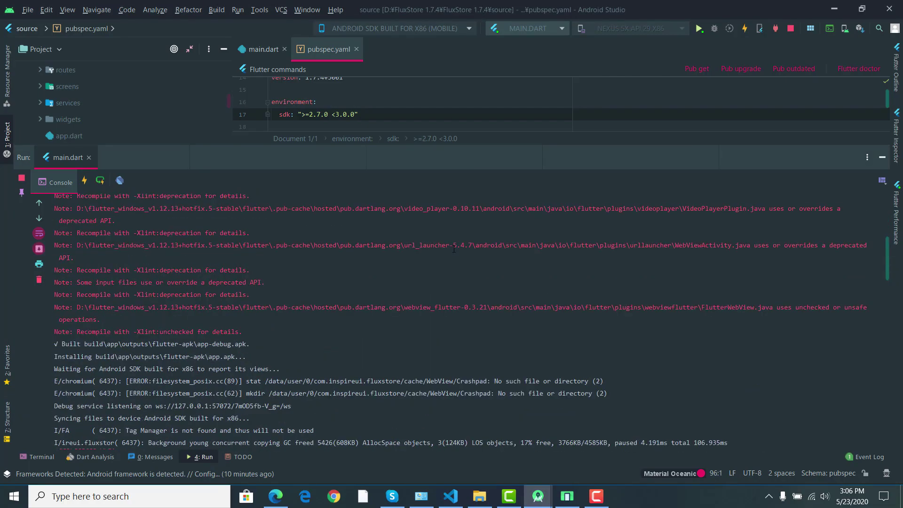
left_click(288, 312)
scroll(296, 313, "down", 3)
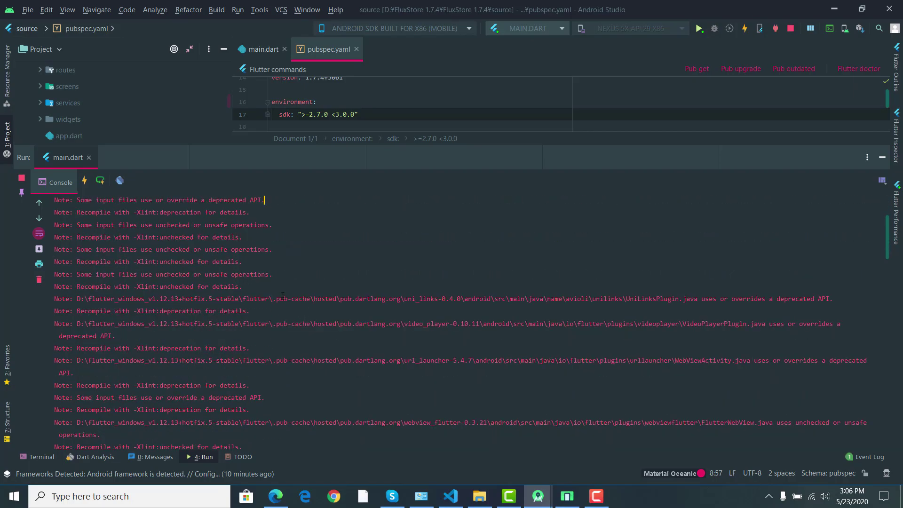
scroll(276, 299, "down", 4)
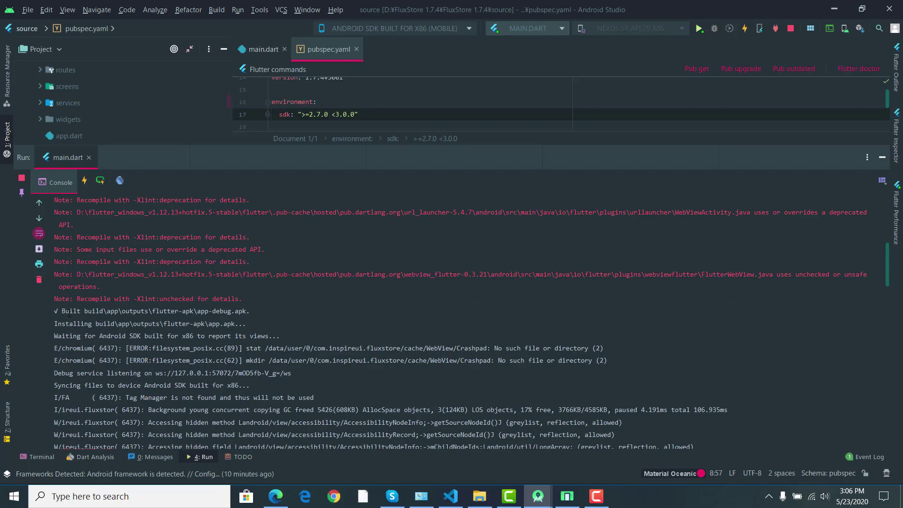
Examine the app-debug.apk build and install lines, and read the run console through to the end of the log
left_click_drag(62, 311, 253, 311)
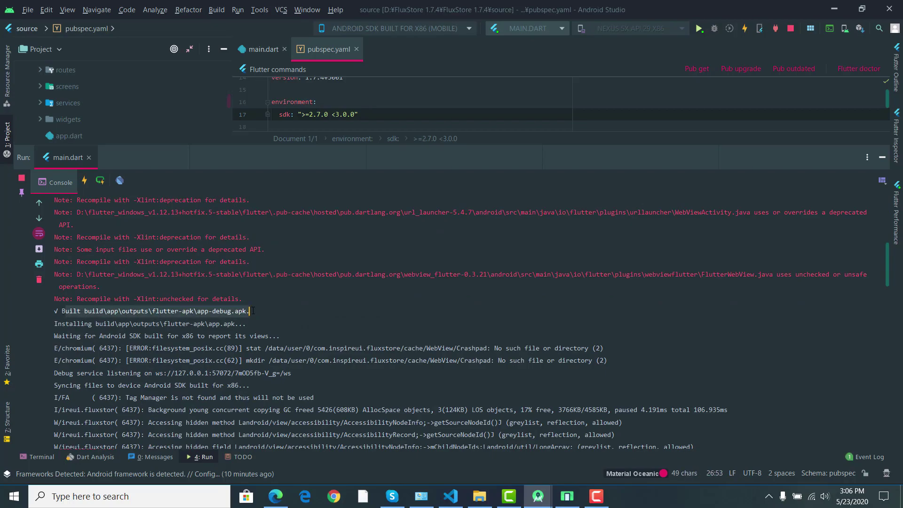
left_click(322, 309)
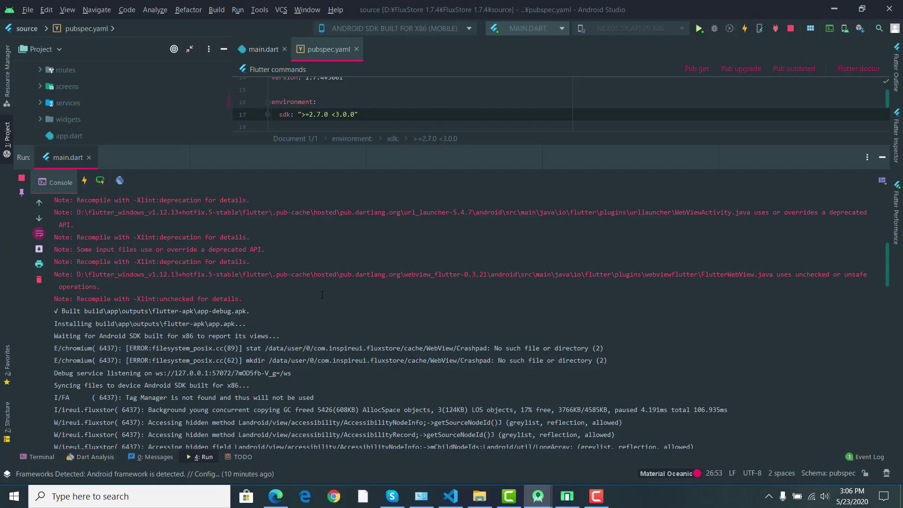
scroll(322, 295, "down", 1)
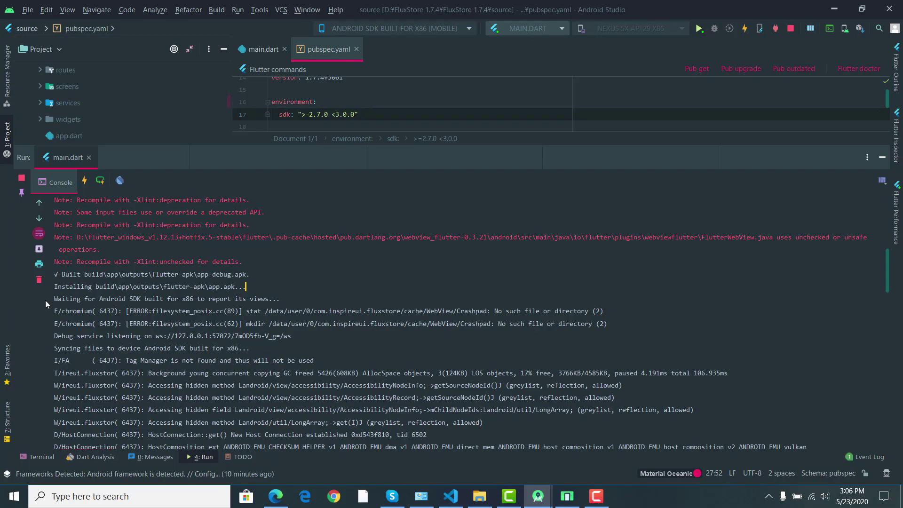
scroll(188, 301, "down", 7)
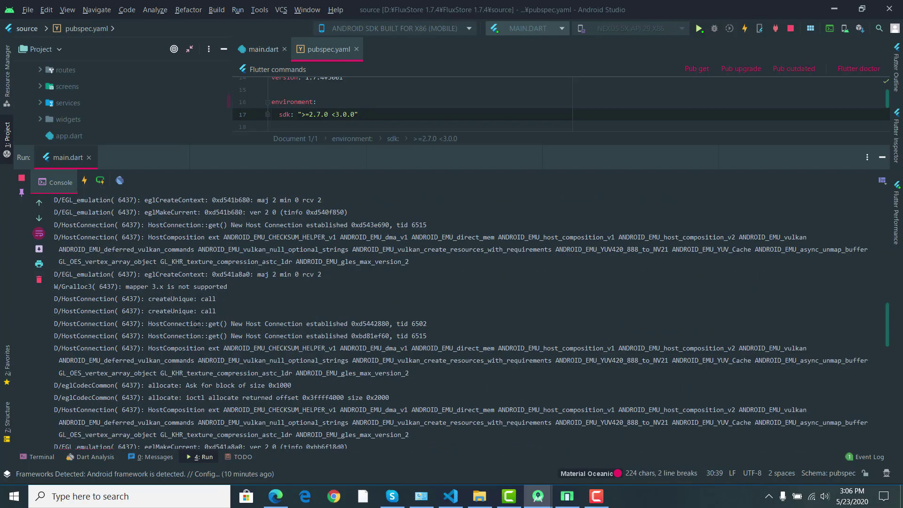
left_click_drag(289, 299, 188, 318)
key("ctrl+End")
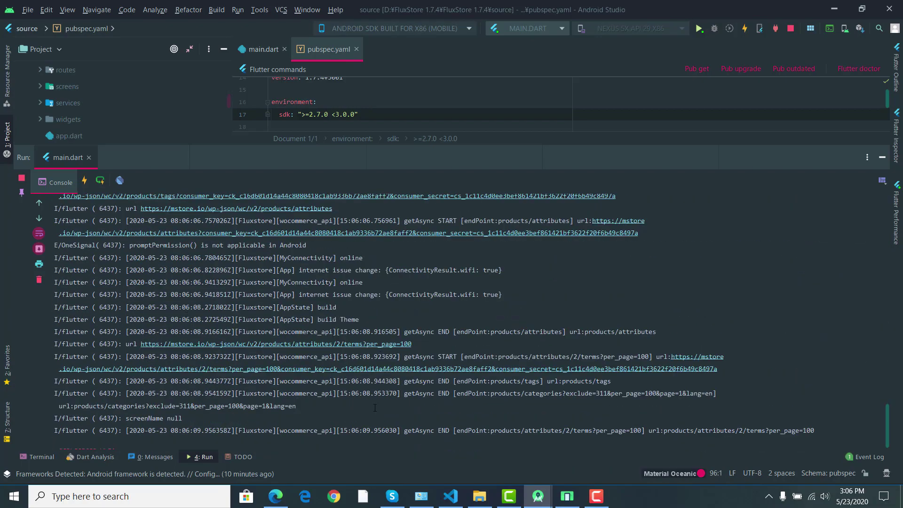
scroll(350, 402, "up", 15)
scroll(352, 399, "down", 15)
Bring the Android emulator running FluxStore to the front and reposition its window over Android Studio, keeping the run console readable
left_click(575, 494)
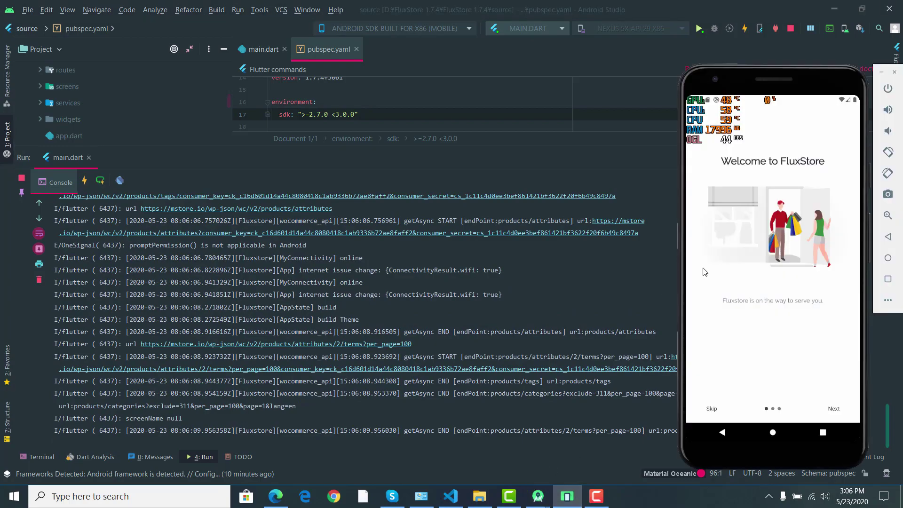
left_click_drag(720, 93, 670, 49)
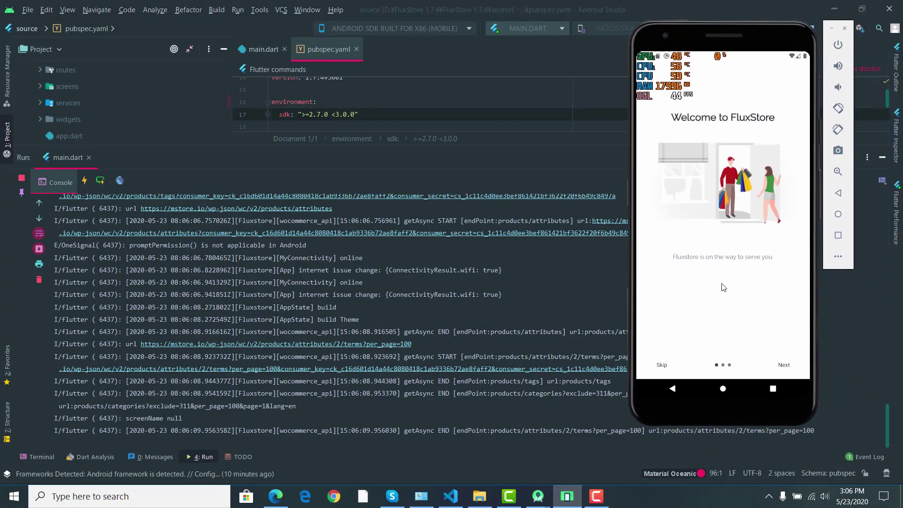
scroll(435, 366, "up", 20)
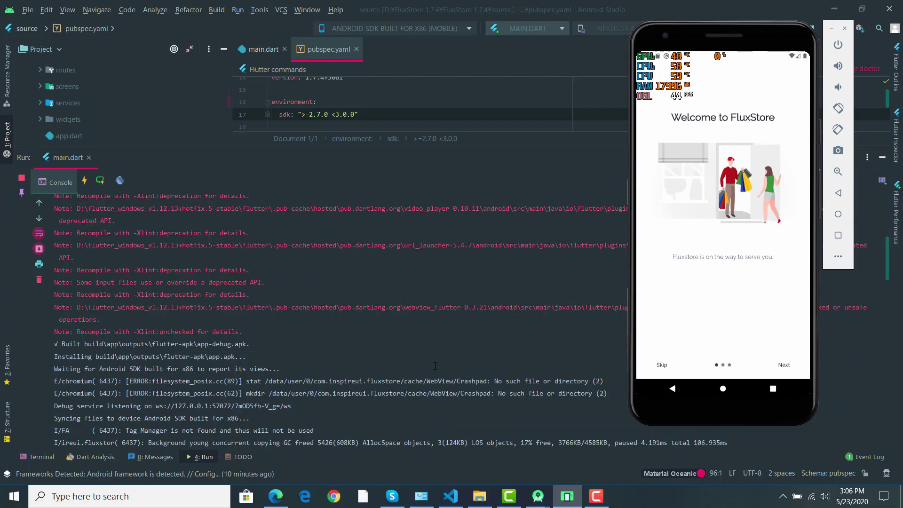
scroll(435, 365, "down", 10)
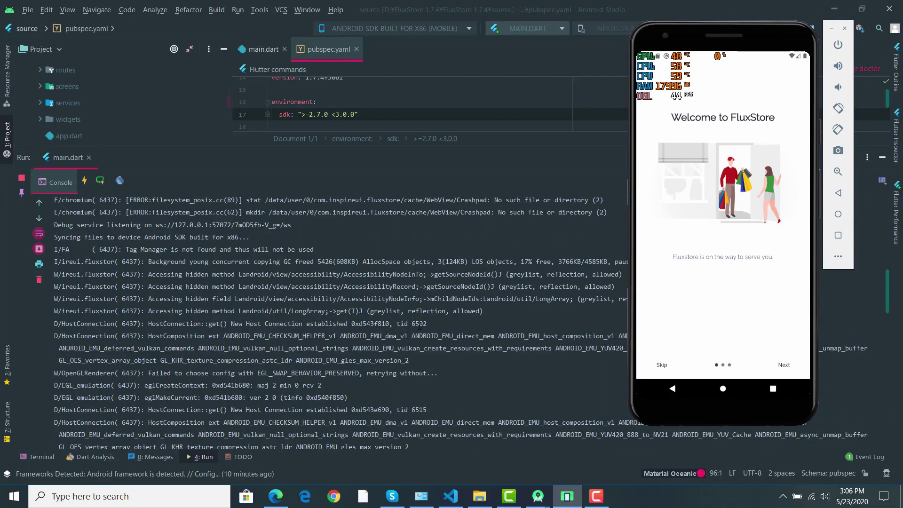
scroll(420, 324, "up", 10)
scroll(404, 334, "down", 2)
Return to Android Studio and examine the unchecked and deprecated API notes down to the app-debug.apk build line
left_click(404, 334)
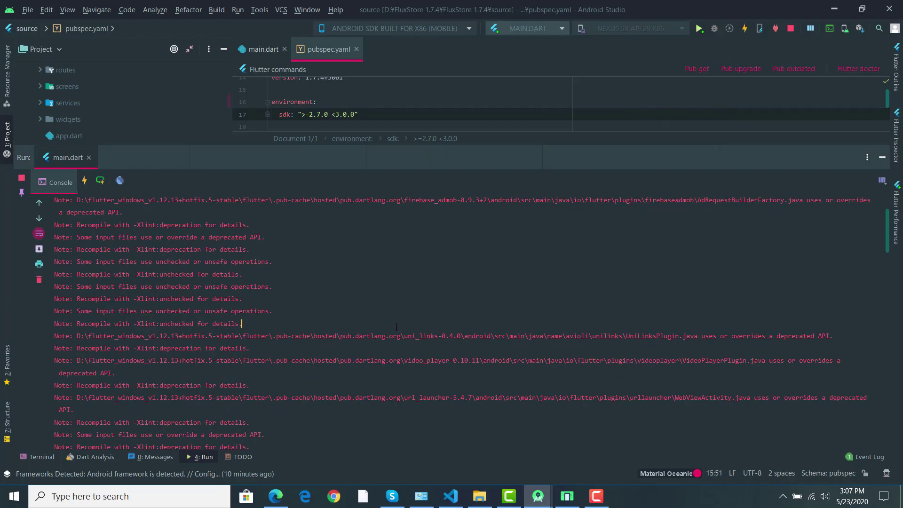
left_click_drag(166, 262, 378, 360)
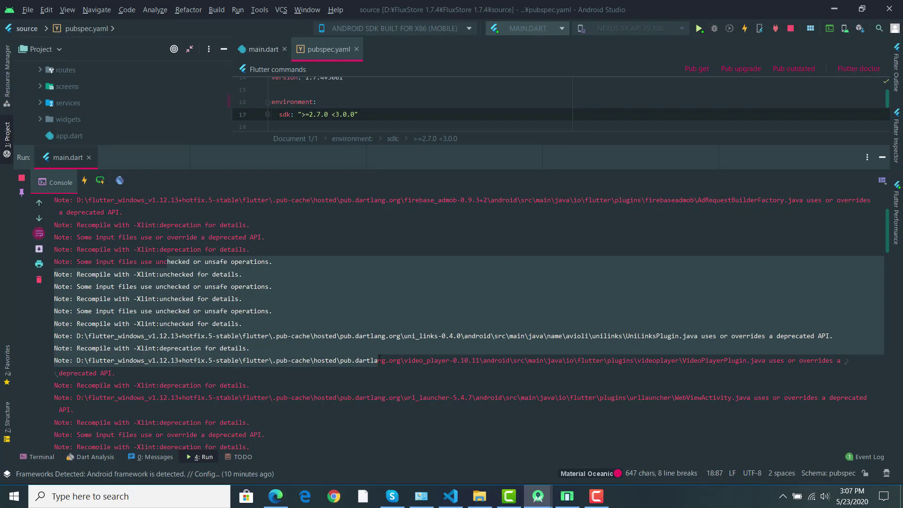
scroll(120, 397, "down", 4)
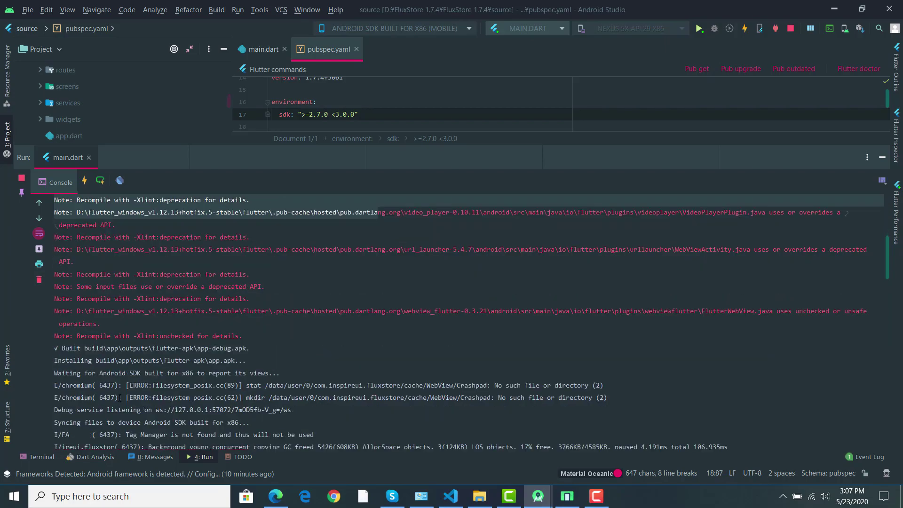
left_click(170, 373)
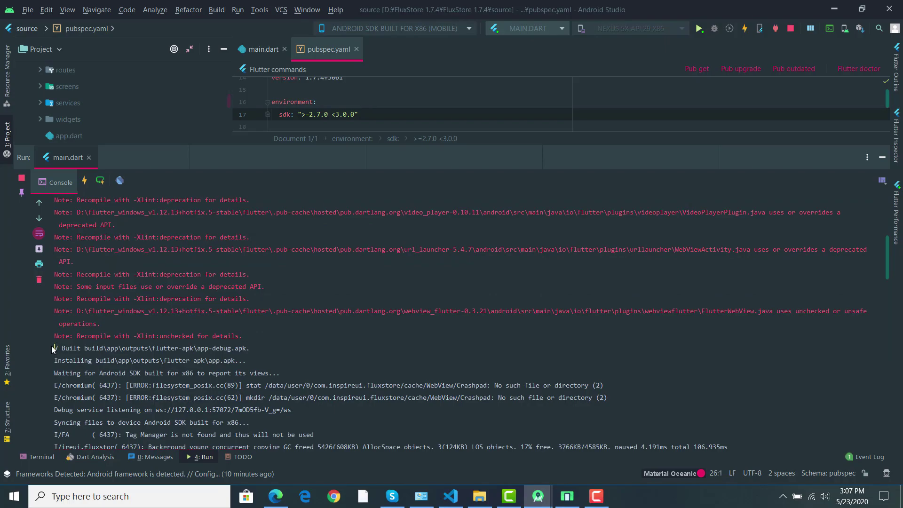
Mark the app-debug.apk built line and the installing line in the run console
left_click_drag(62, 350, 275, 356)
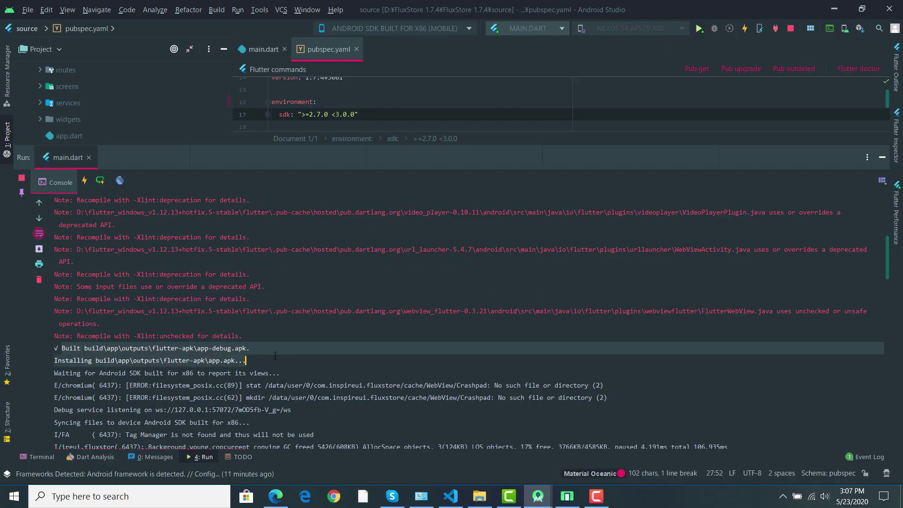
left_click(275, 355)
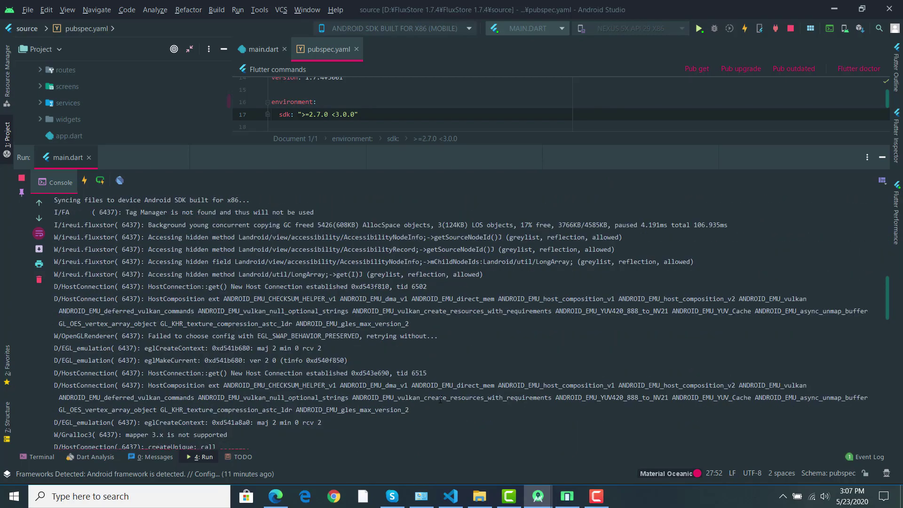
Bring the Android emulator to the front and complete FluxStore's welcome screens to reach the store's home page
left_click(567, 496)
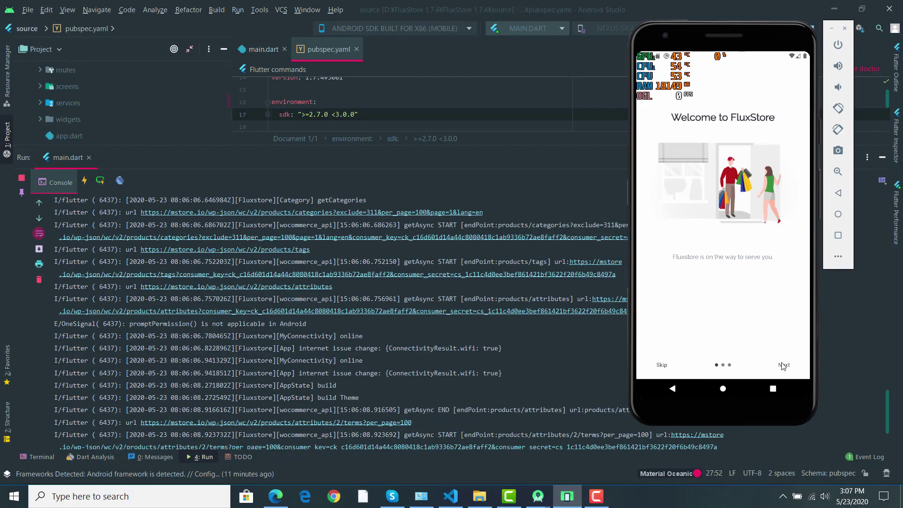
left_click(783, 365)
left_click(783, 365)
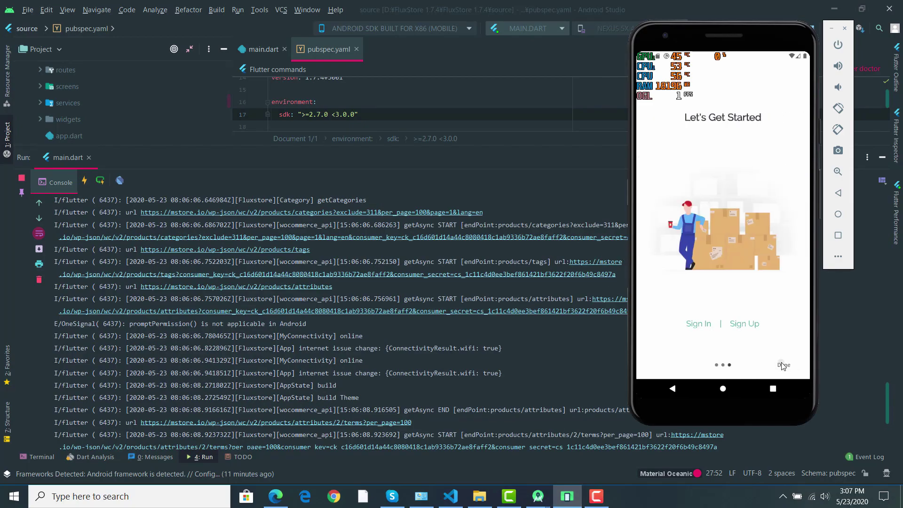
left_click(783, 365)
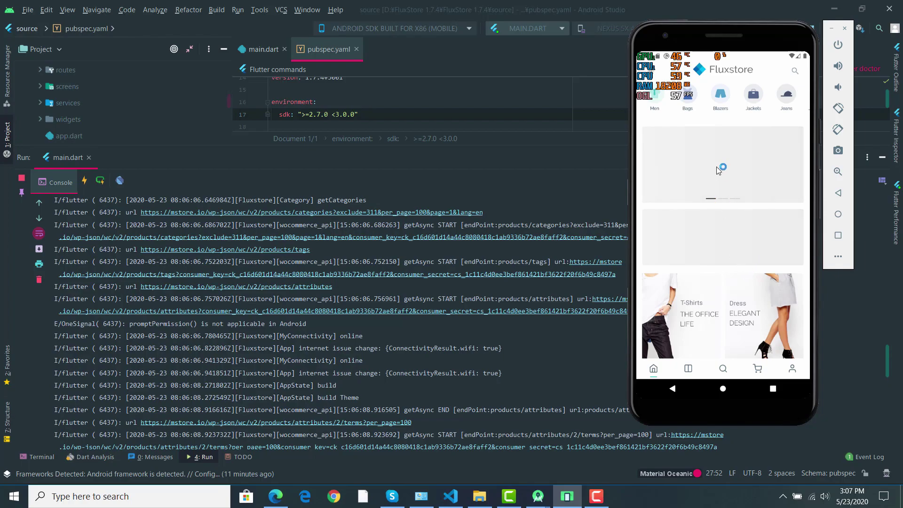
Browse FluxStore's home page and category list in the emulator, and look through the bag products
left_click_drag(751, 227, 695, 362)
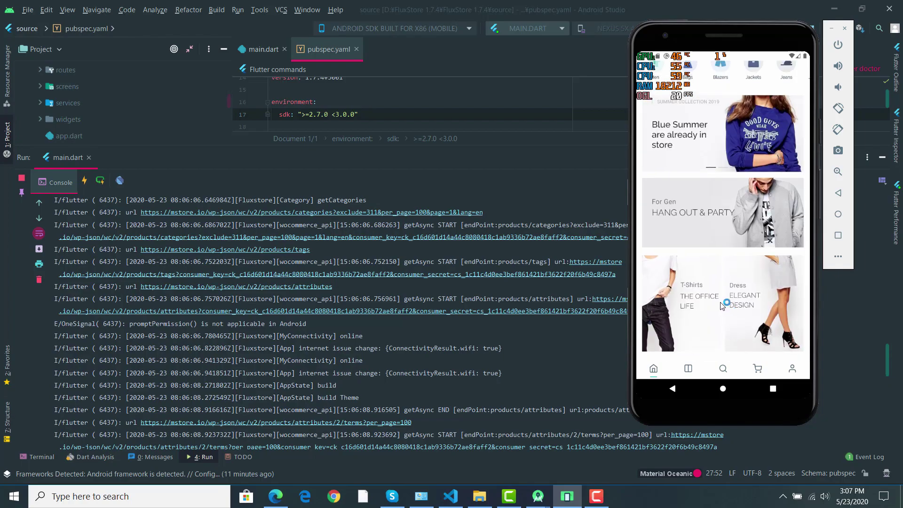
left_click(689, 368)
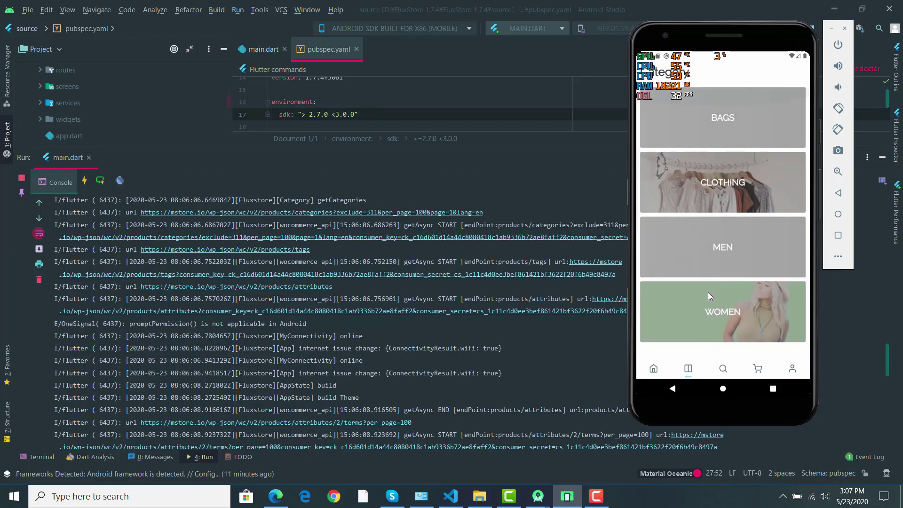
scroll(721, 290, "down", 1)
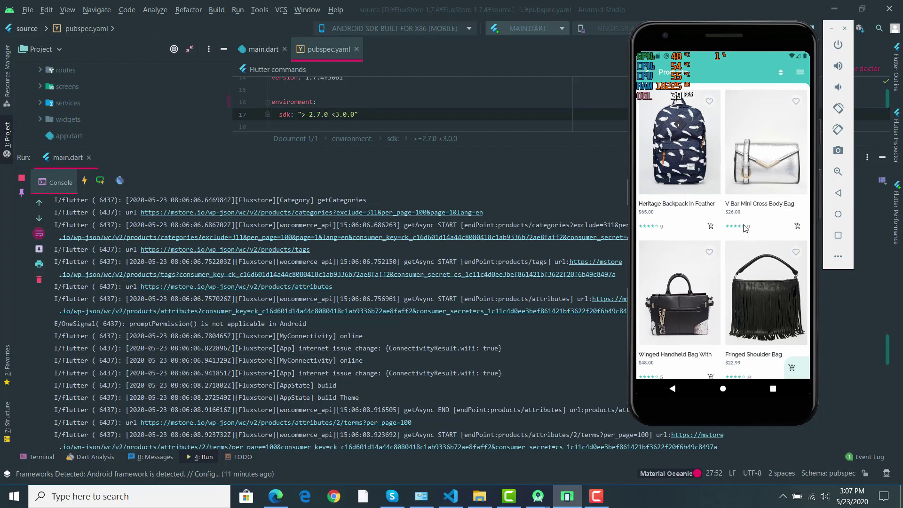
scroll(740, 224, "down", 1)
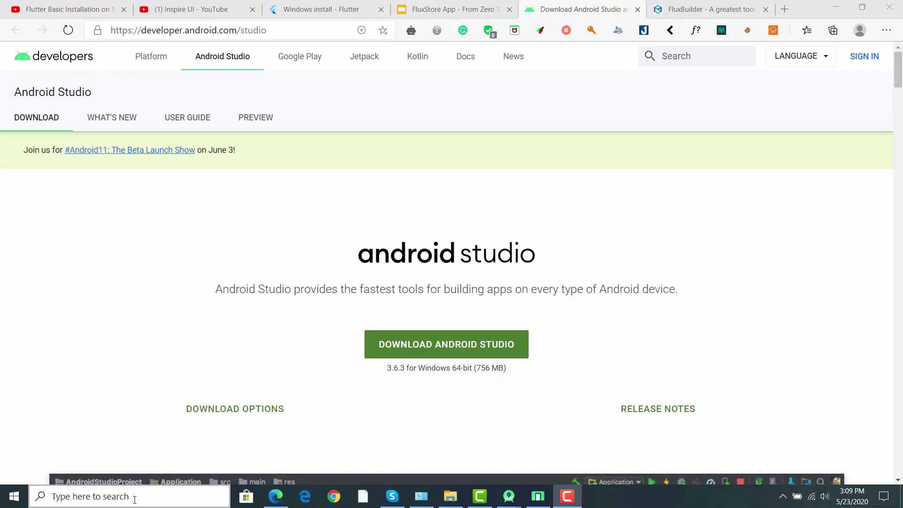
left_click(76, 498)
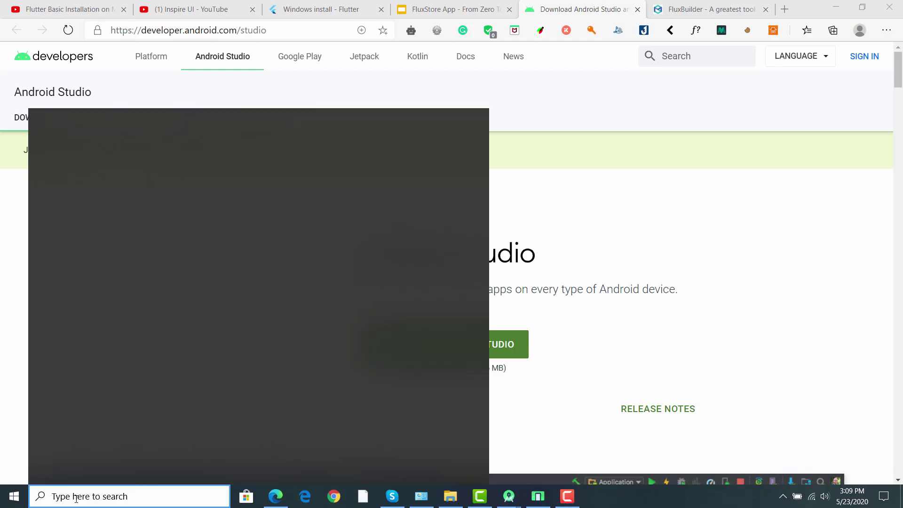
type("vis")
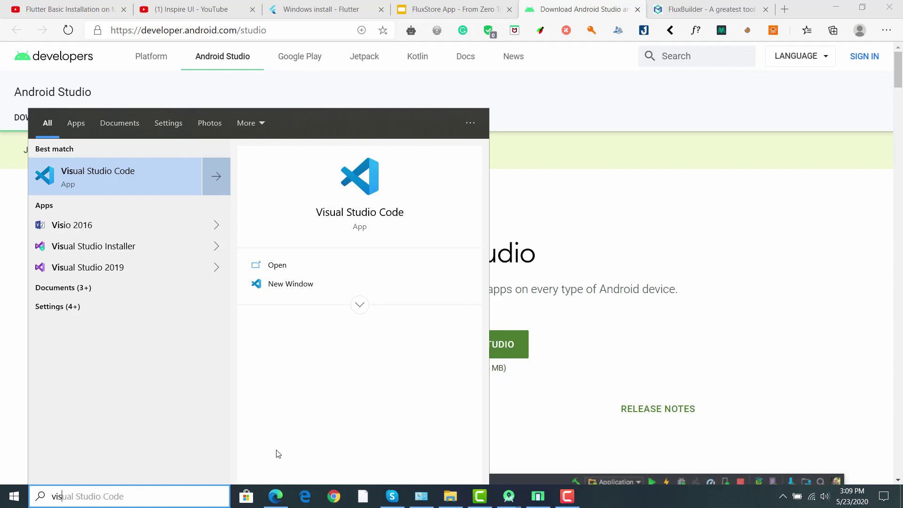
Switch to the FluxStore source project in Android Studio, stop the running app and close the Android emulator
left_click(508, 497)
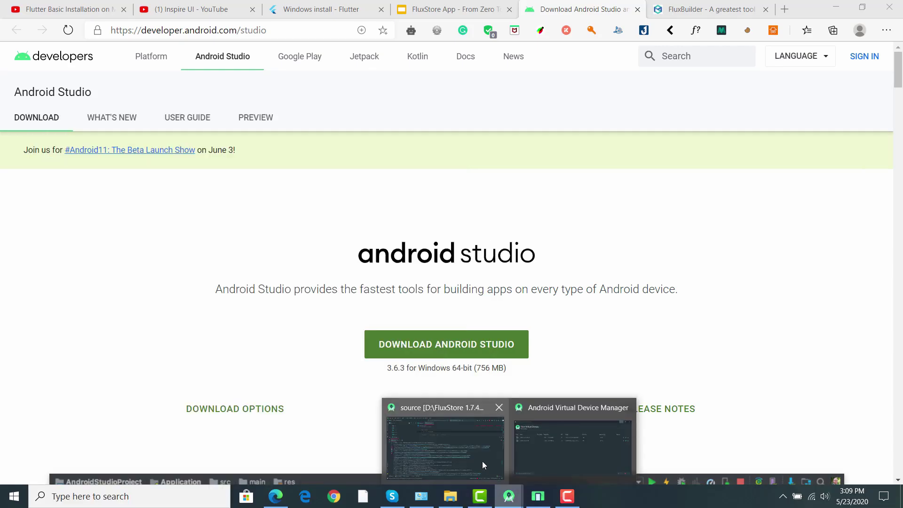
left_click(470, 447)
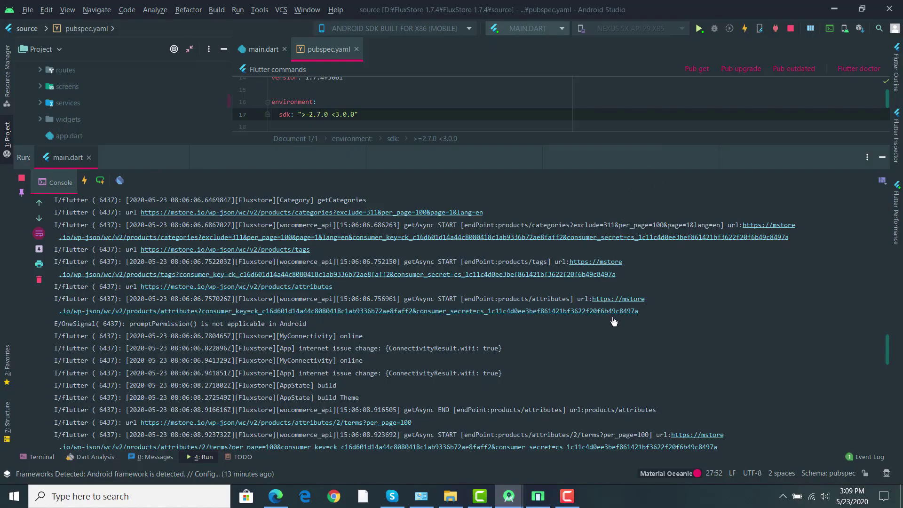
left_click(790, 28)
left_click(535, 497)
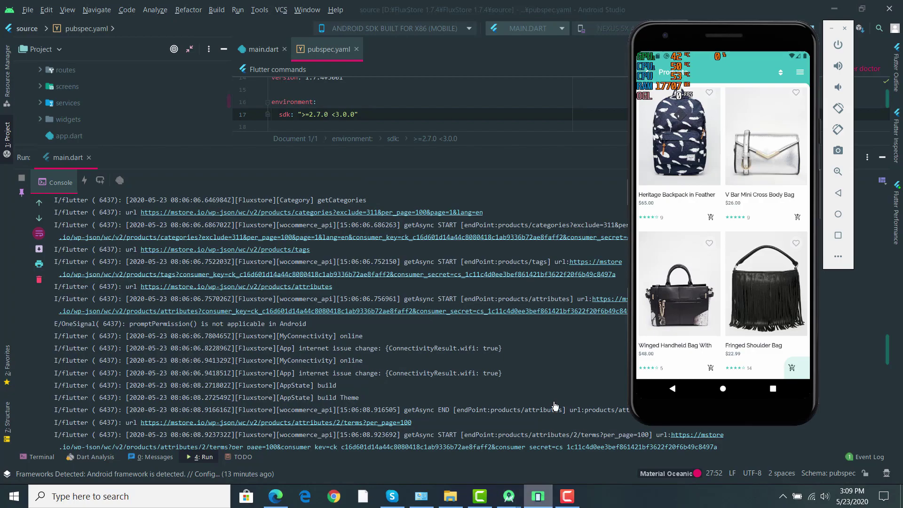
left_click(844, 29)
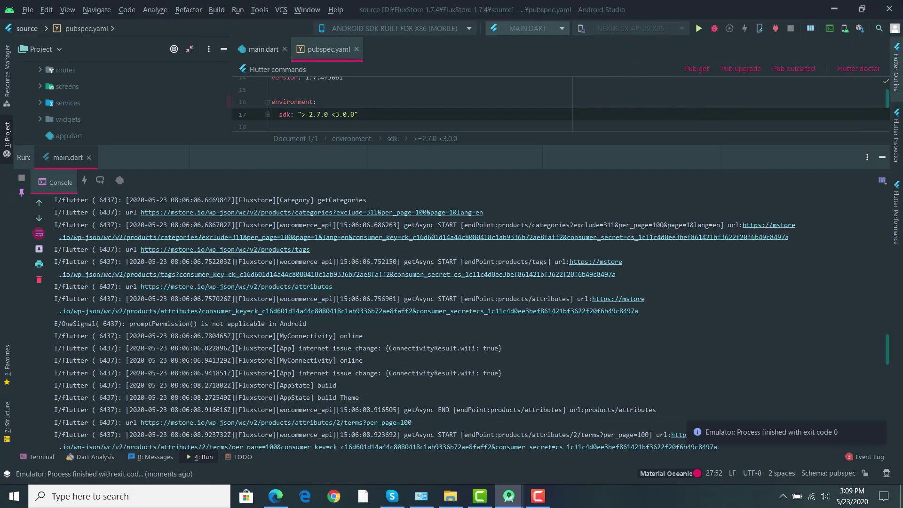
Close the main.dart run console and exit Android Studio
key("ctrl+shift+F4")
left_click(460, 256)
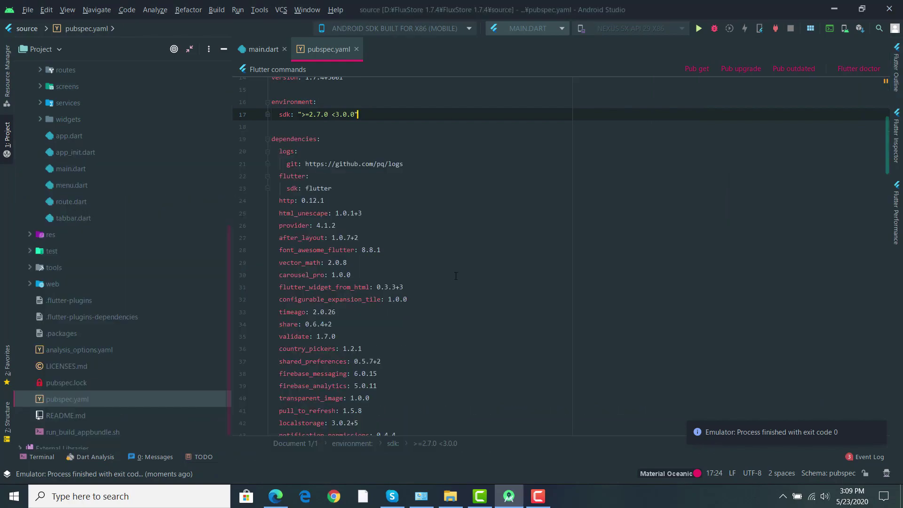
key("alt+F4")
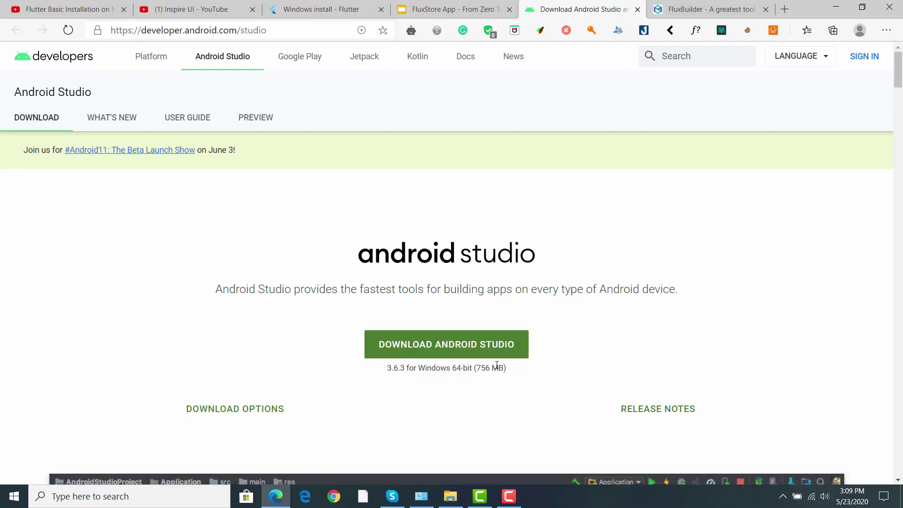
Search Windows for Visual Studio Code and launch it
left_click(85, 498)
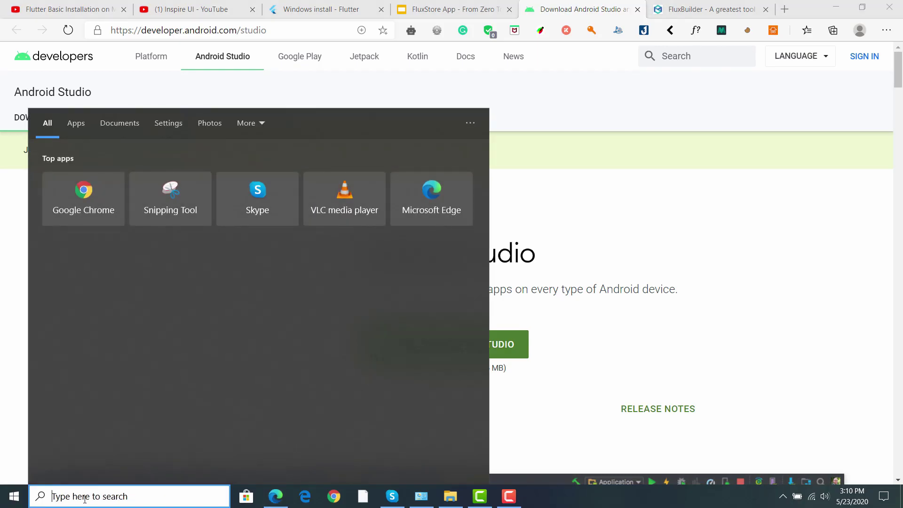
type("visu")
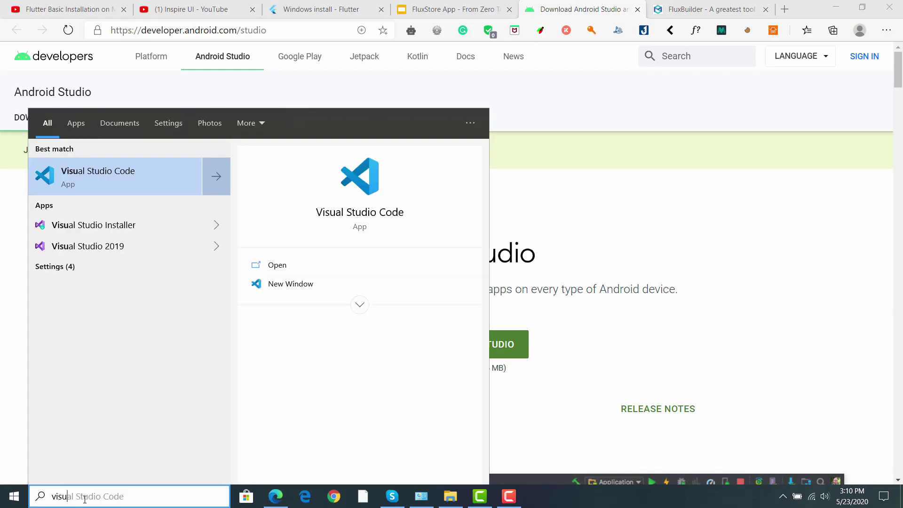
key("Escape")
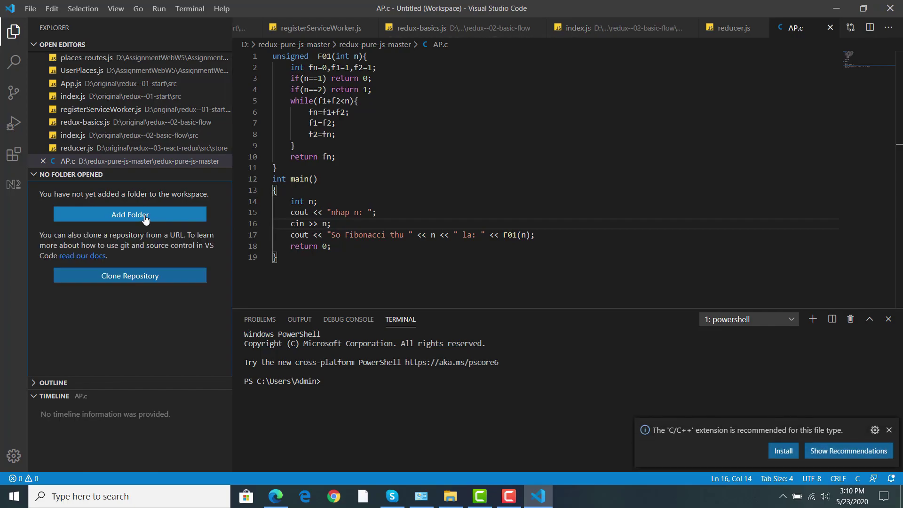
Add the FluxStore 1.7.4 folder from the DATA (D:) drive to the Visual Studio Code workspace
left_click(70, 225)
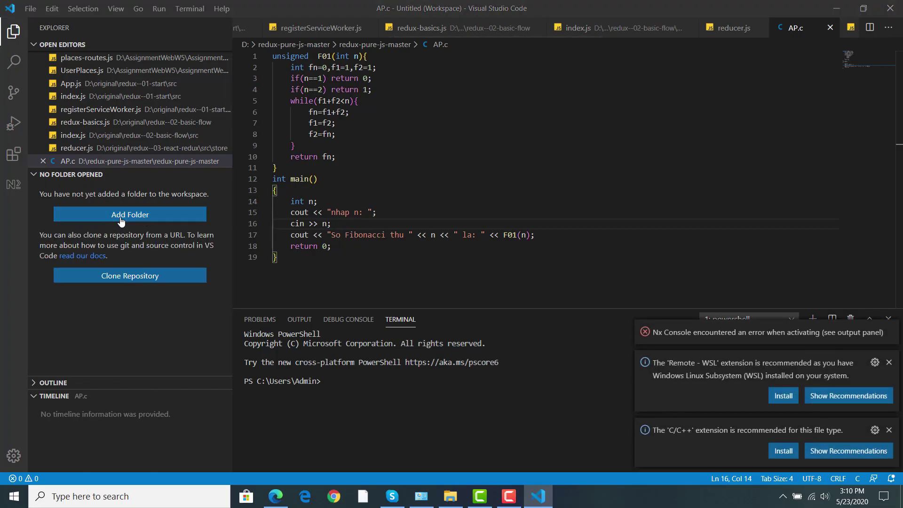
left_click(50, 200)
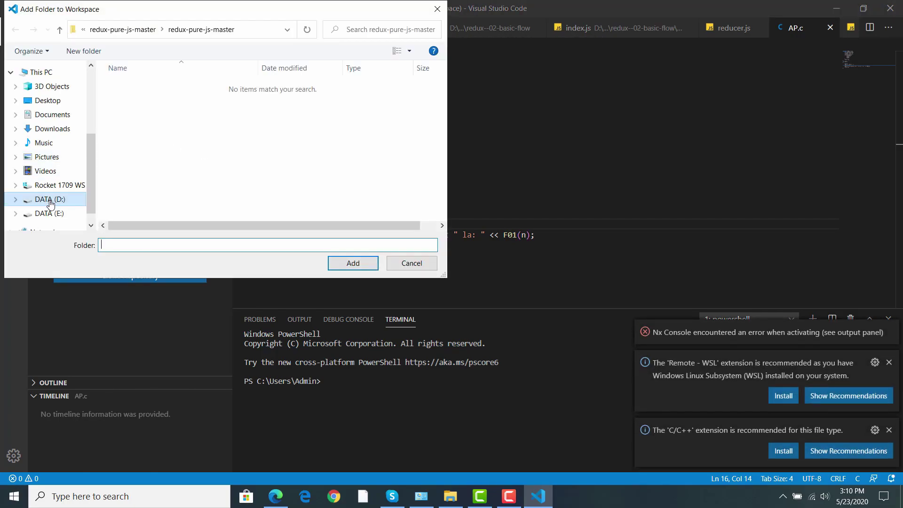
left_click(141, 188)
scroll(163, 215, "down", 1)
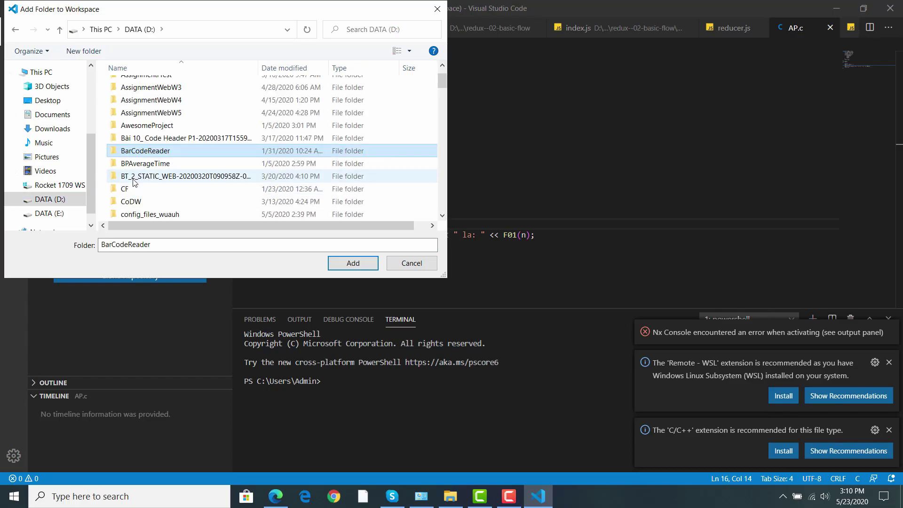
scroll(162, 216, "up", 1)
left_click(200, 245)
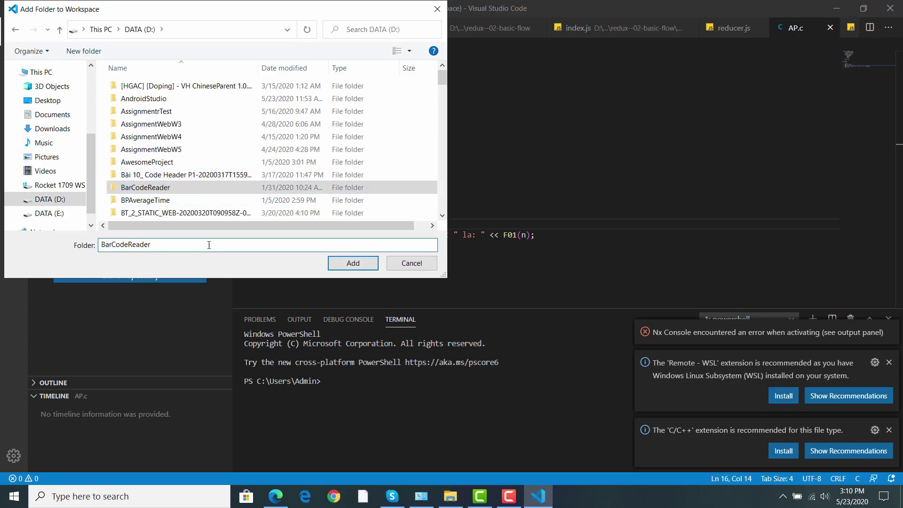
double_click(208, 242)
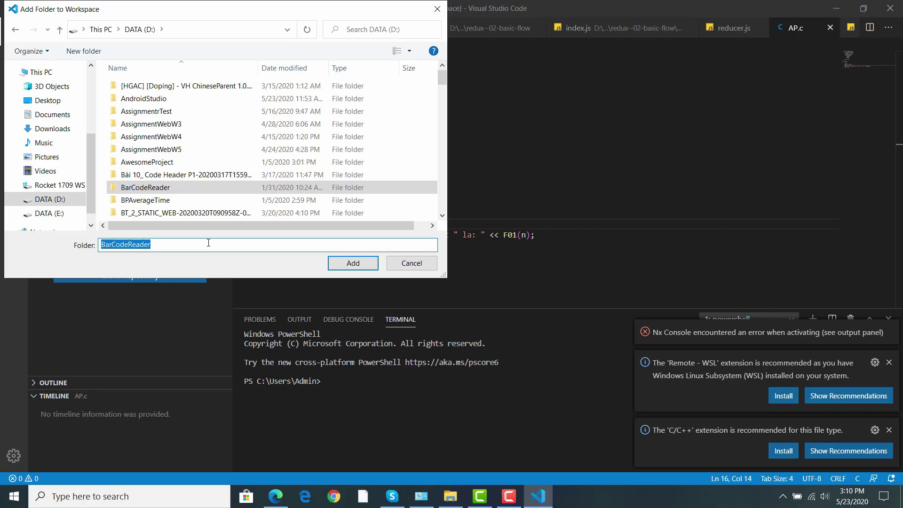
type("Flux")
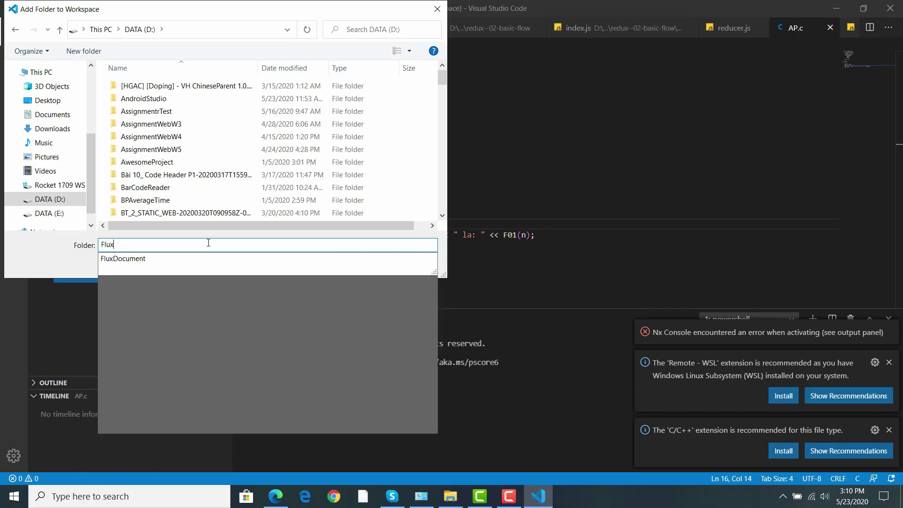
type("S")
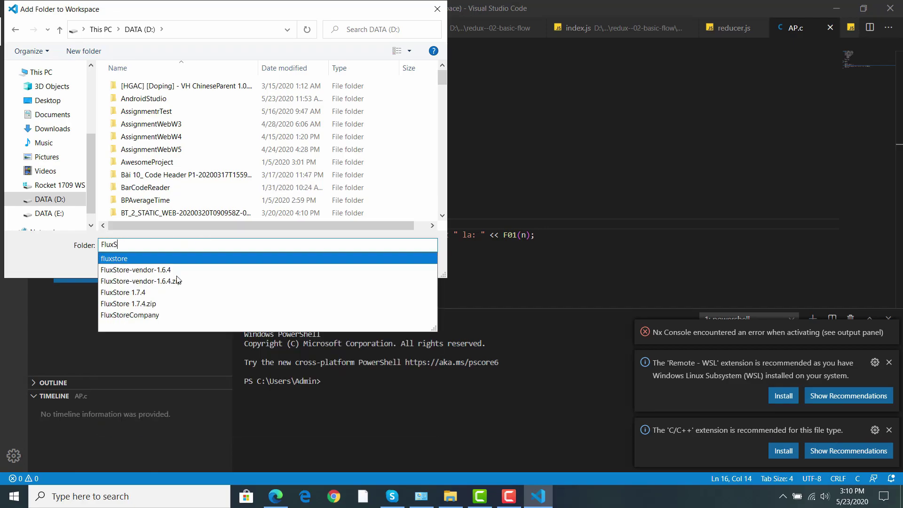
left_click(174, 291)
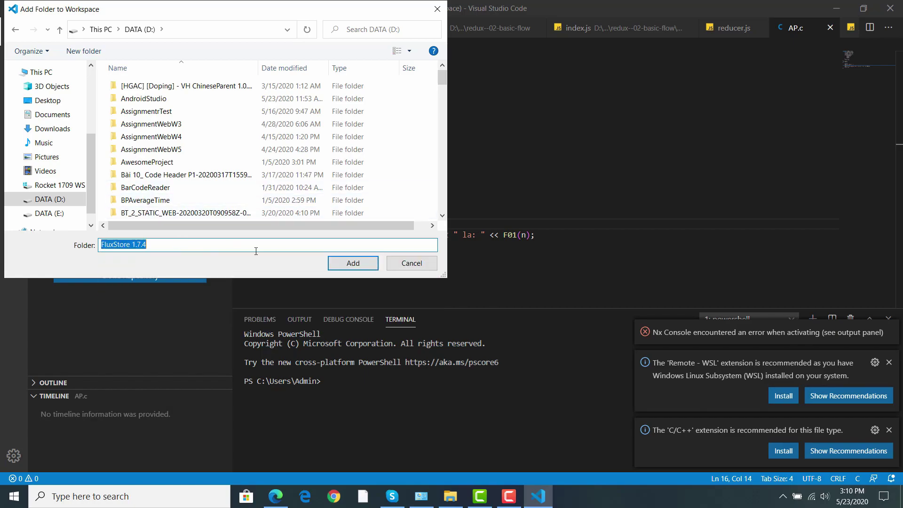
left_click(360, 266)
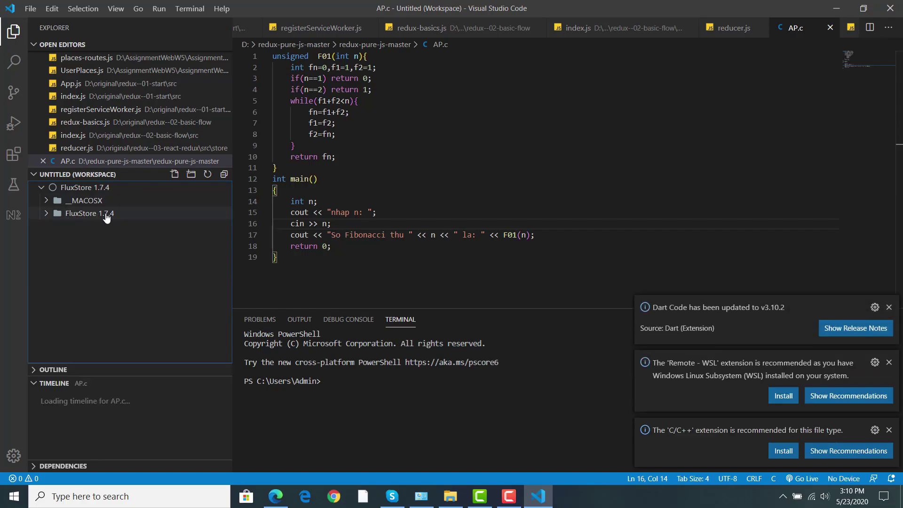
Expand the inner FluxStore 1.7.4 folder in the workspace and open its source folder in an integrated terminal
left_click(56, 218)
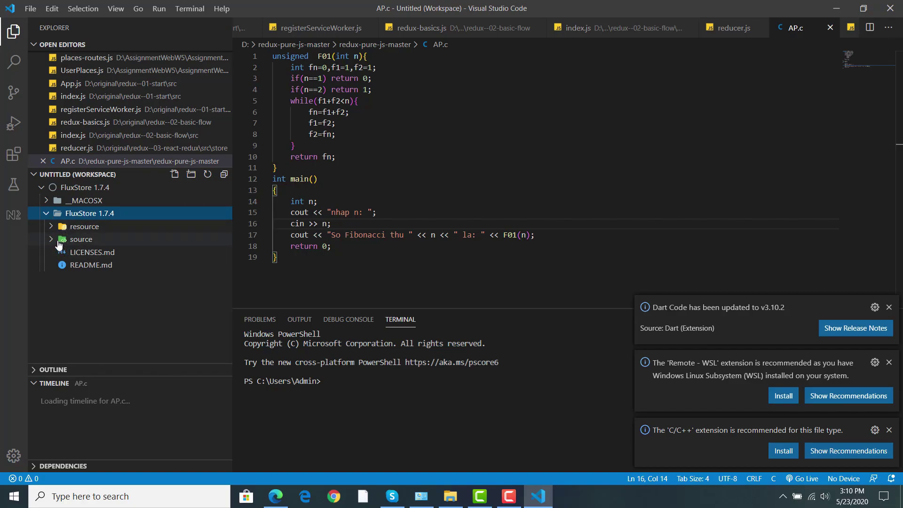
left_click(54, 240)
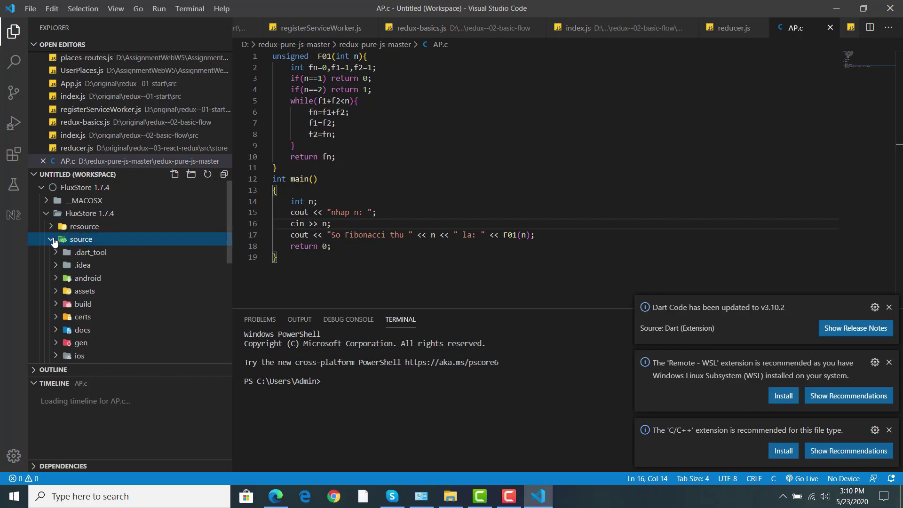
left_click(55, 241)
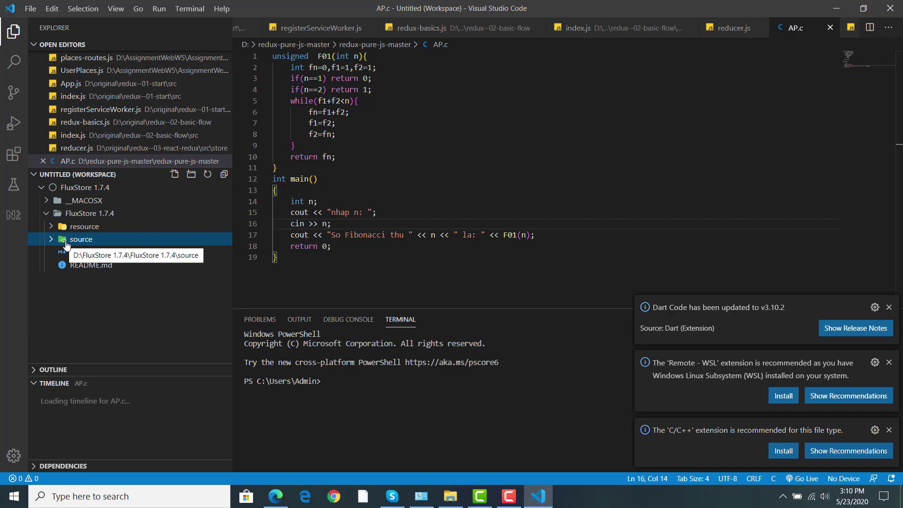
left_click(90, 227)
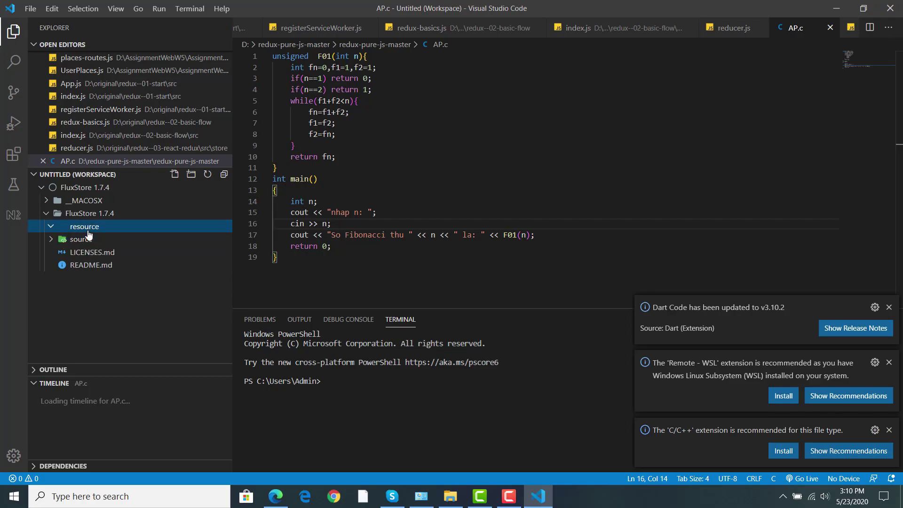
left_click(96, 229)
left_click(92, 239)
right_click(94, 239)
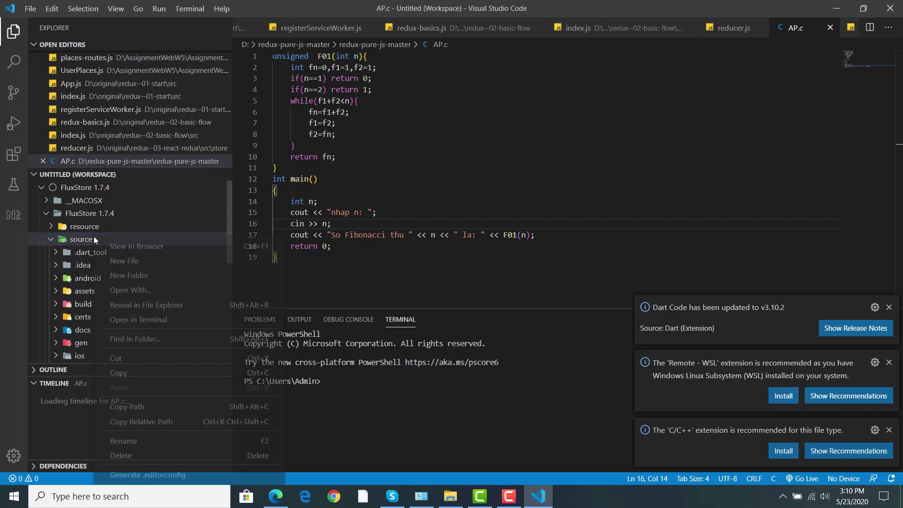
left_click(142, 319)
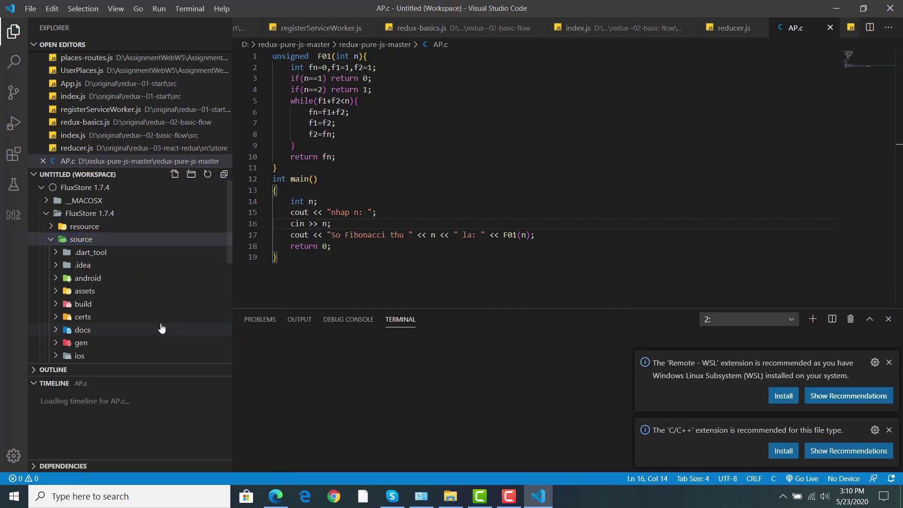
Run flutter doctor in the source folder's terminal and dismiss the Remote - WSL and C/C++ extension recommendations
left_click(889, 362)
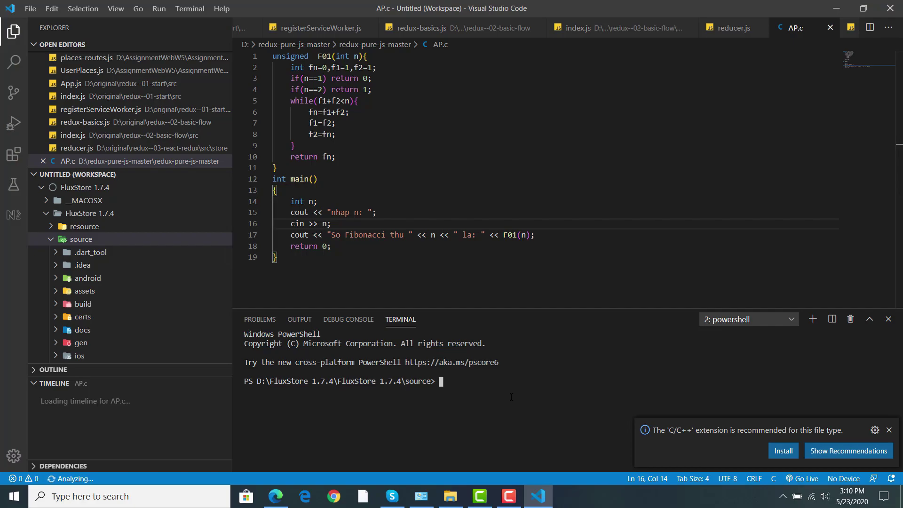
type("flutter doctor")
key("Return")
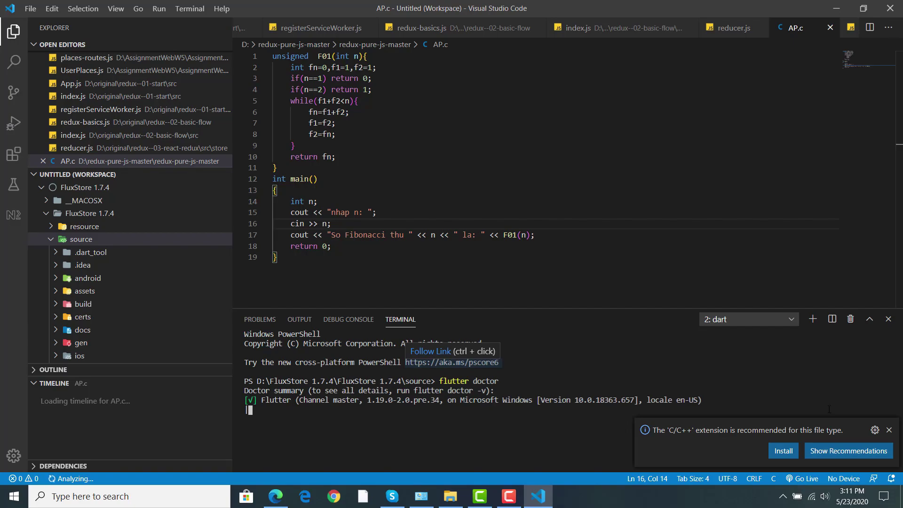
left_click(889, 430)
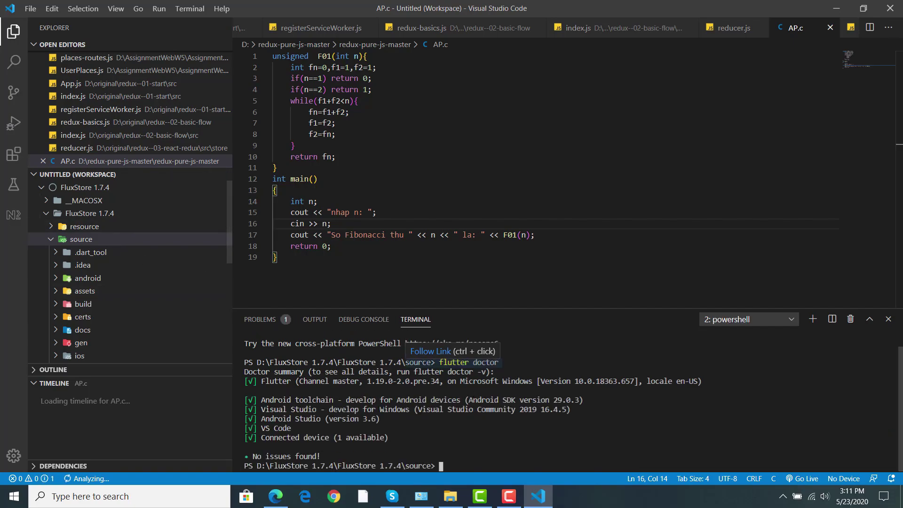
Open the source folder's pubspec.yaml to review its dependencies and fetch them in the terminal with flutter pub get
scroll(92, 313, "down", 3)
scroll(92, 312, "down", 1)
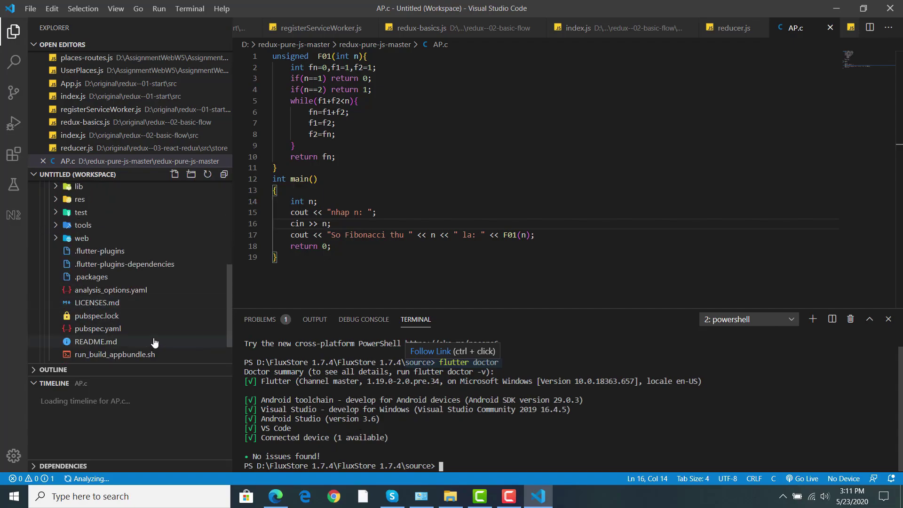
scroll(155, 341, "down", 1)
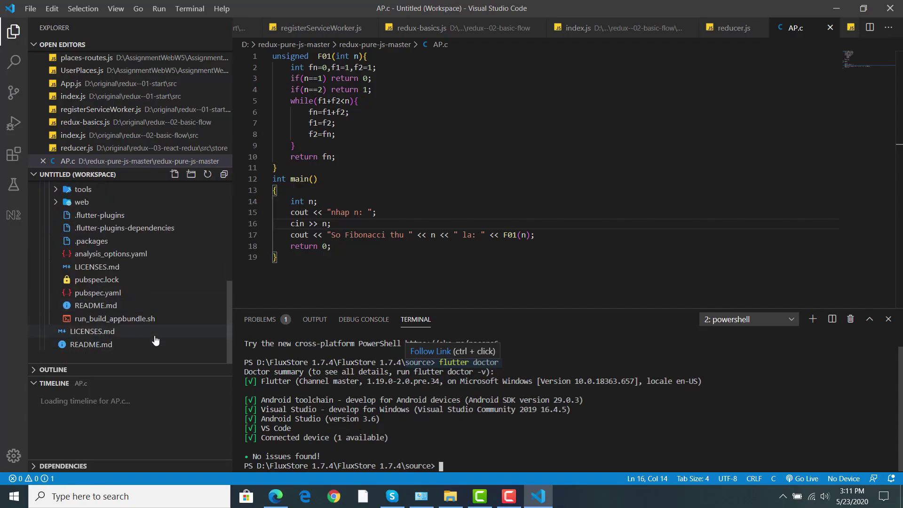
left_click(118, 293)
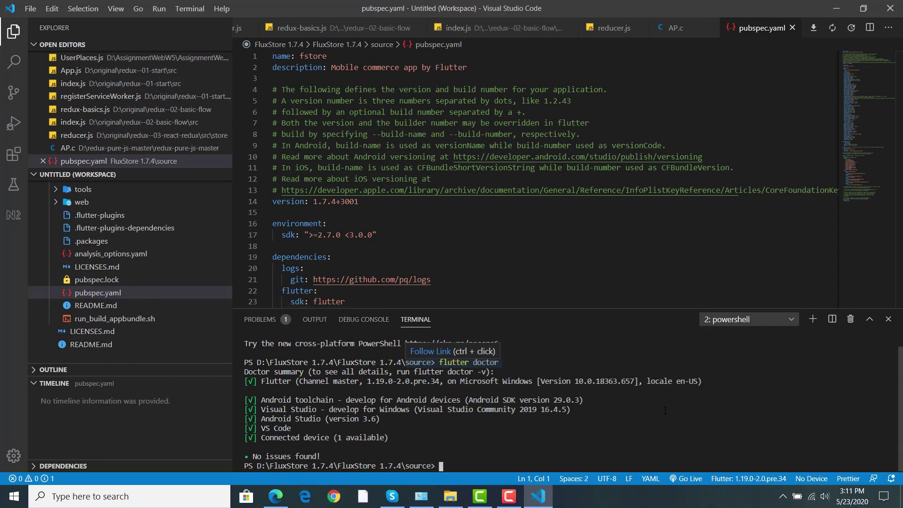
scroll(489, 271, "down", 14)
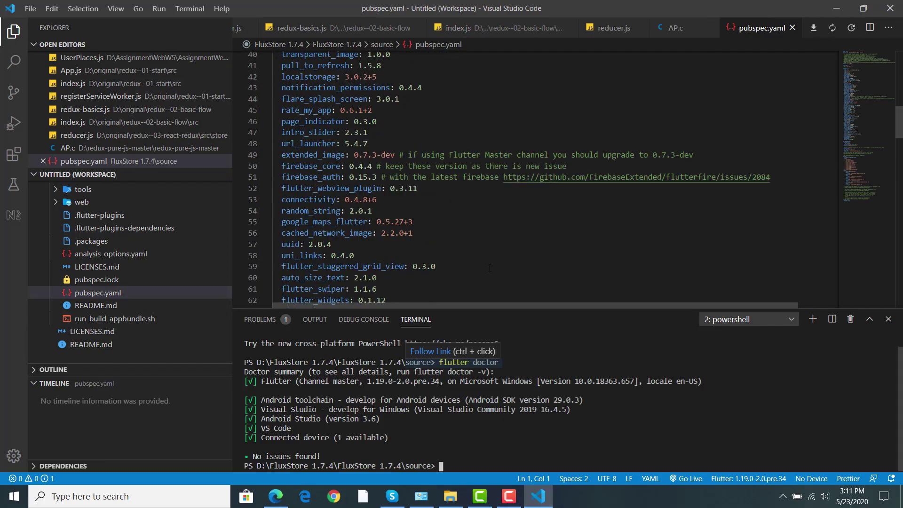
scroll(490, 267, "down", 6)
scroll(490, 268, "up", 8)
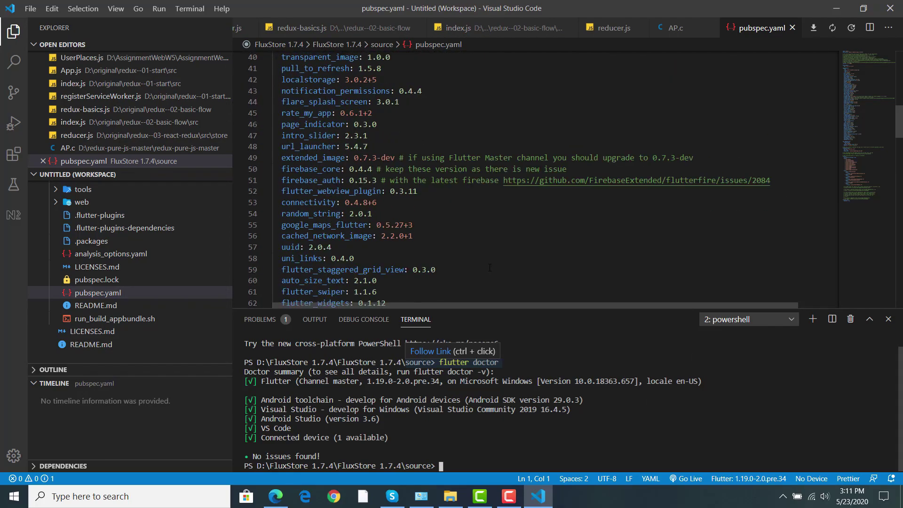
scroll(490, 268, "up", 1)
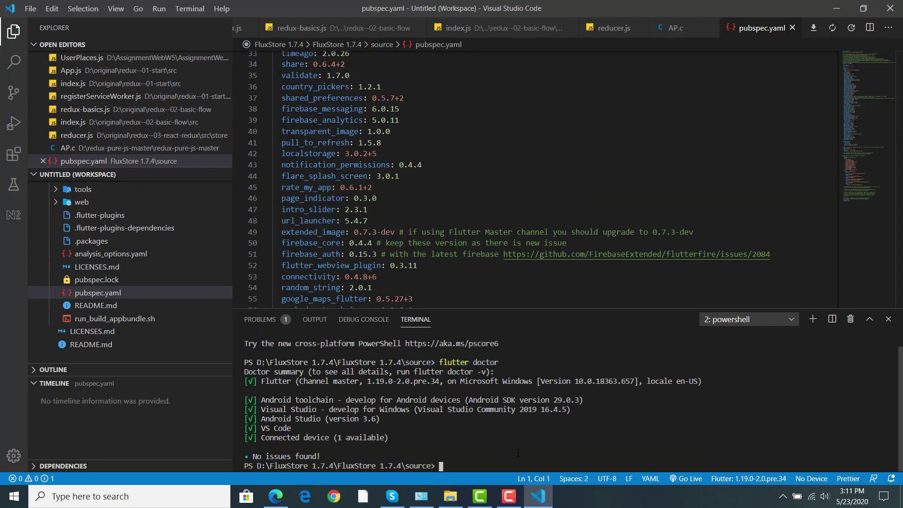
type("flutter pub get")
key("Return")
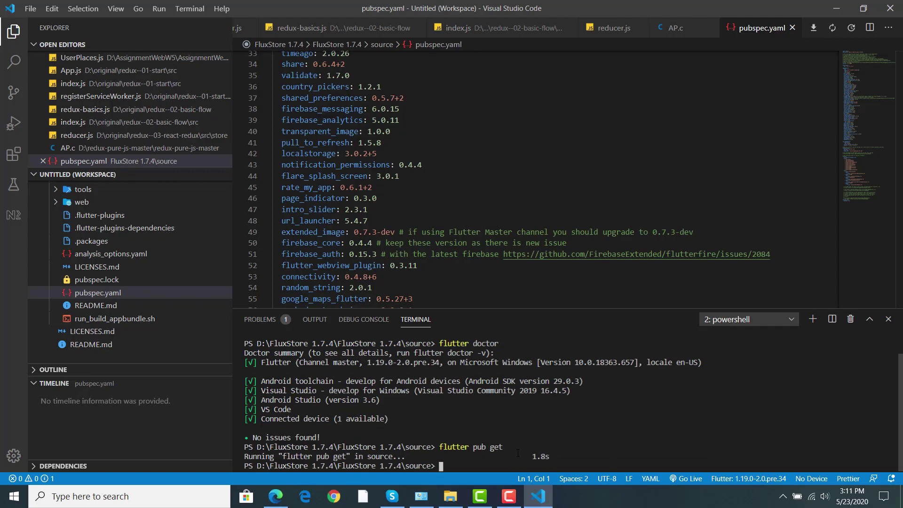
Try to upgrade the project's packages with the command flutter pub --upgrade
type("flutter")
type(" pub ")
type("--")
type("uu")
type("grade")
key("Return")
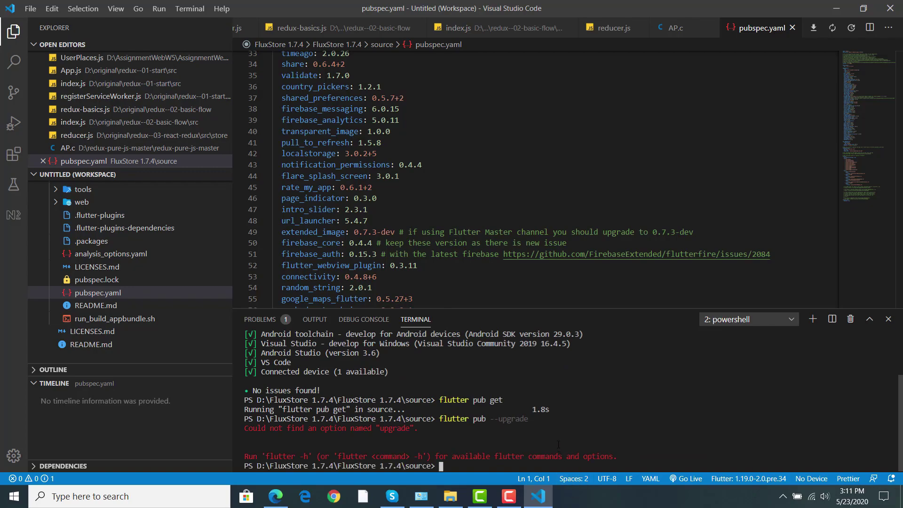
Correct the previous terminal command to flutter pub upgrade and run it
key("Up")
key("BackSpace")
key("BackSpace")
key("BackSpace")
key("BackSpace")
key("BackSpace")
key("BackSpace")
key("BackSpace")
key("BackSpace")
key("BackSpace")
type("upgrade")
key("Return")
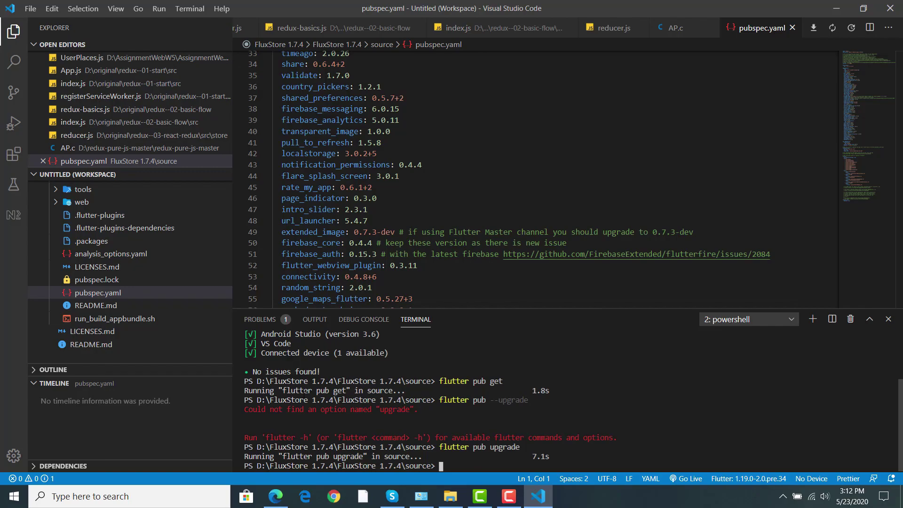
left_click_drag(307, 390, 550, 390)
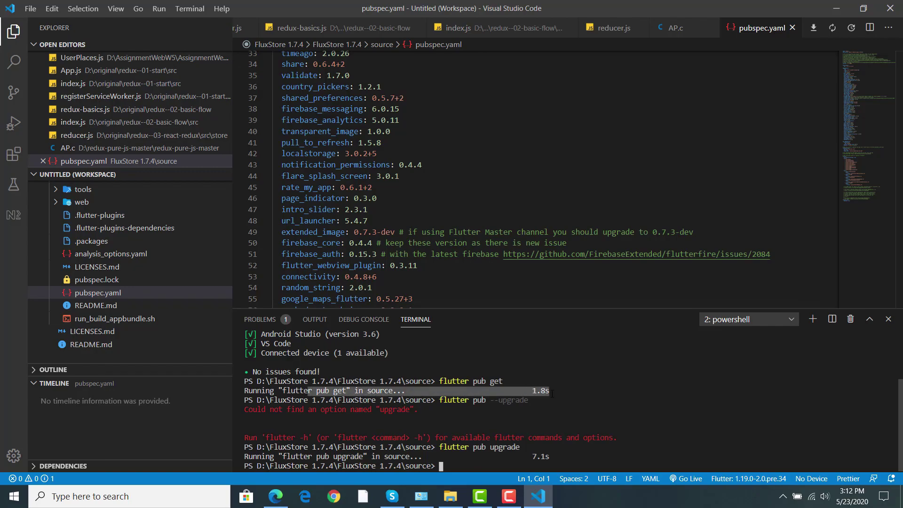
left_click(592, 415)
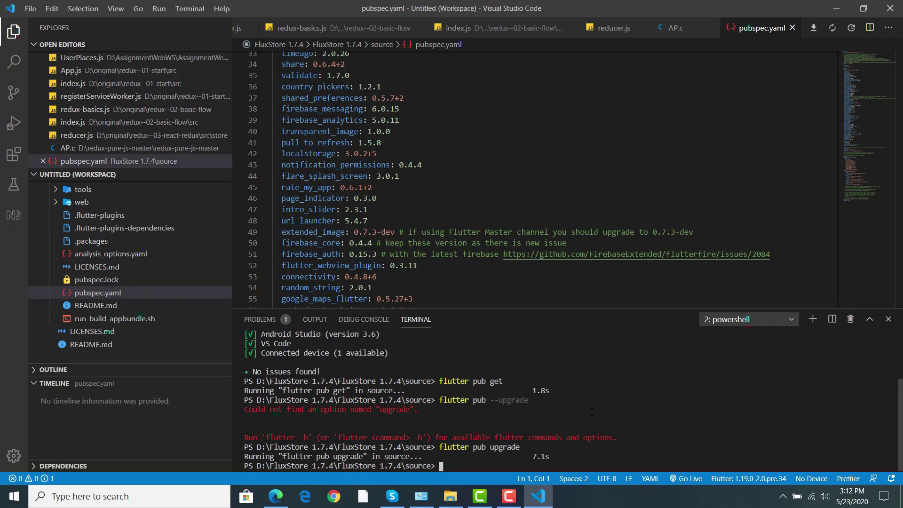
type("flutter run")
key("Return")
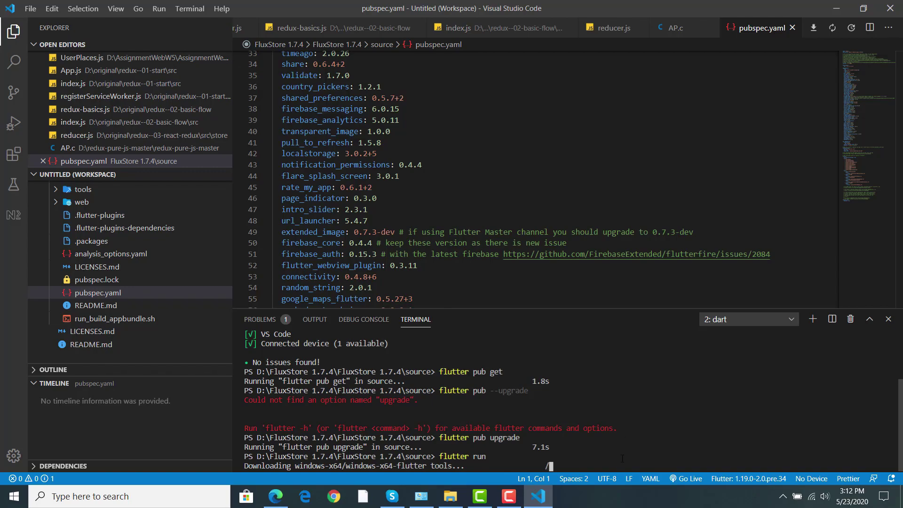
key("ctrl+c")
type("y")
key("Return")
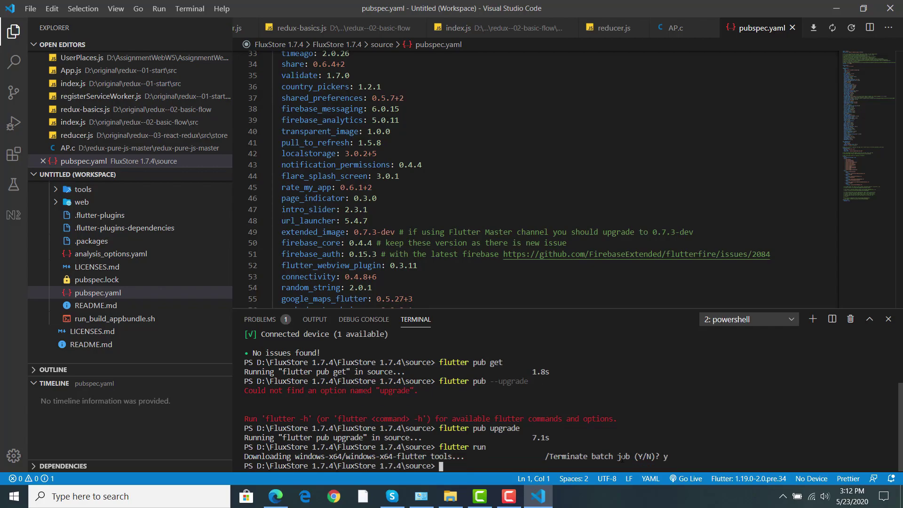
Search Windows for Android Studio and launch it
left_click(163, 499)
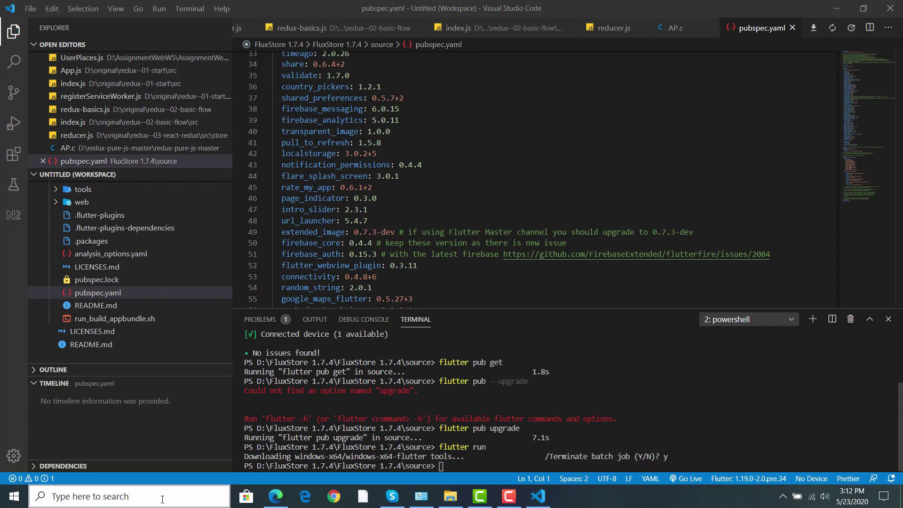
type("a")
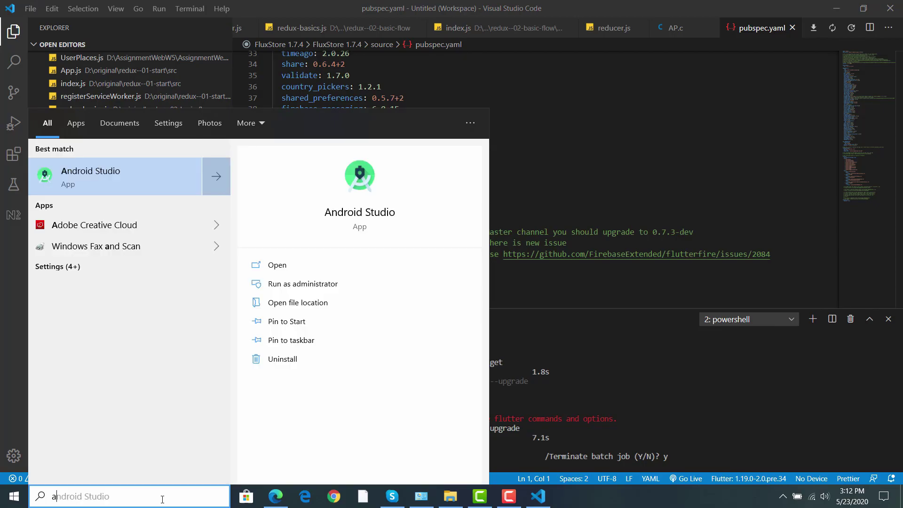
key("BackSpace")
type("avd")
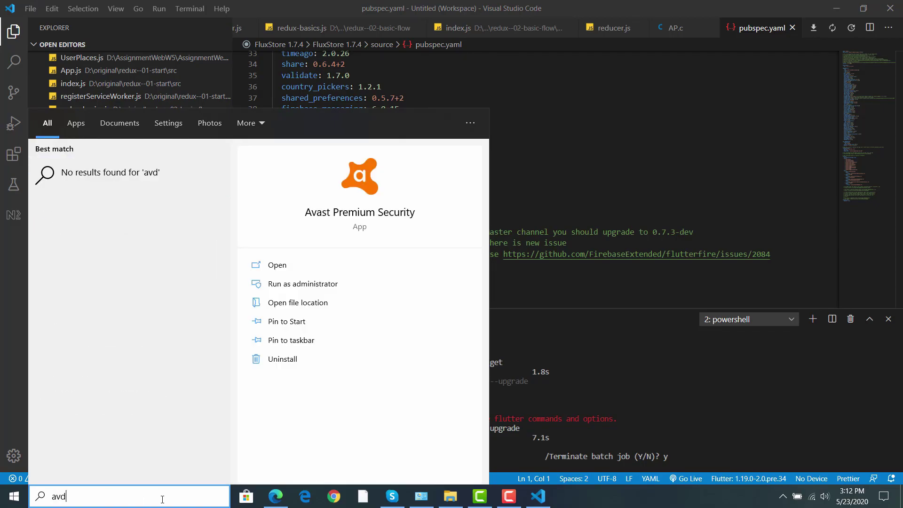
key("BackSpace")
key("BackSpace")
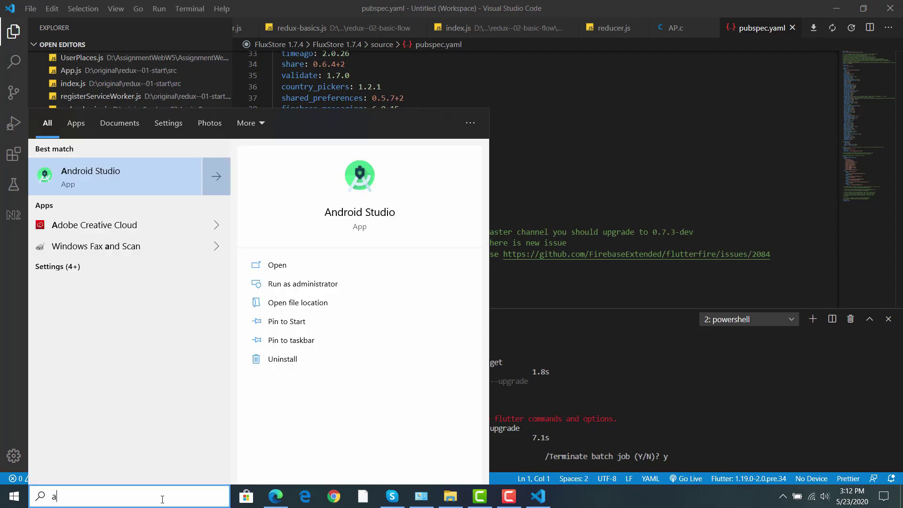
key("Return")
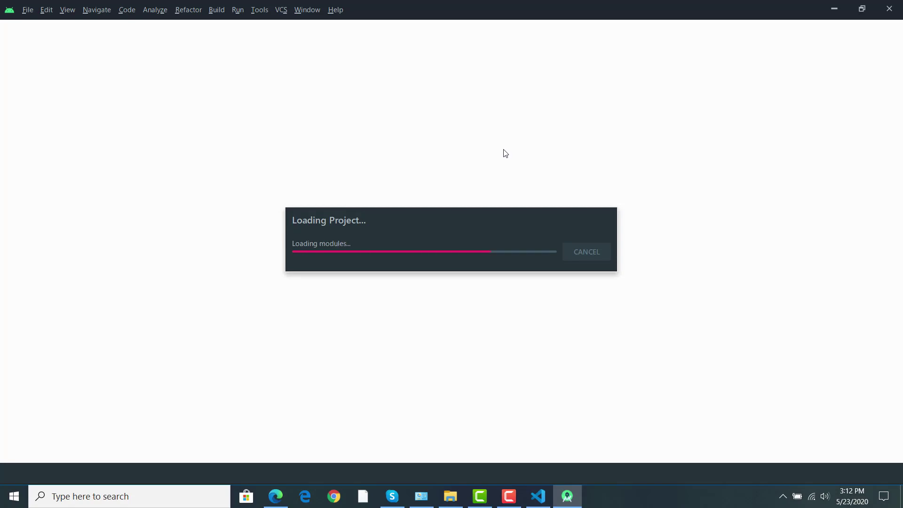
left_click(281, 502)
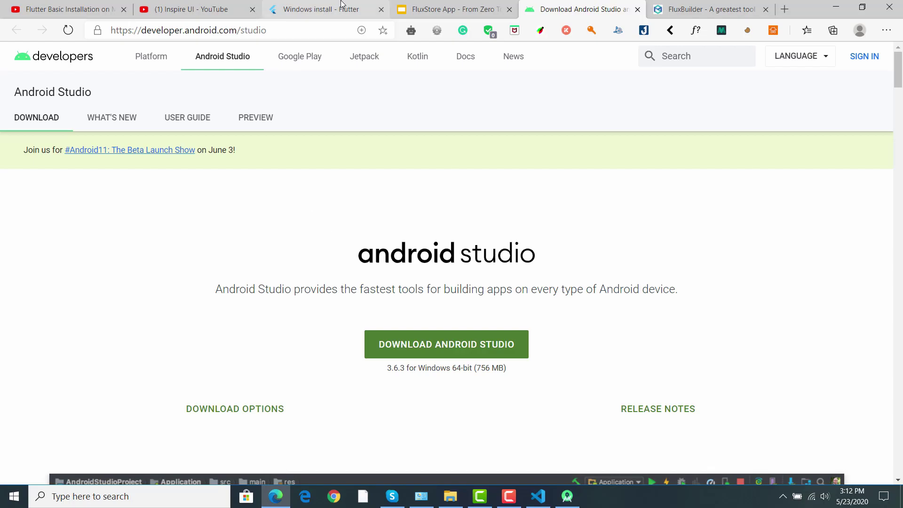
left_click(341, 4)
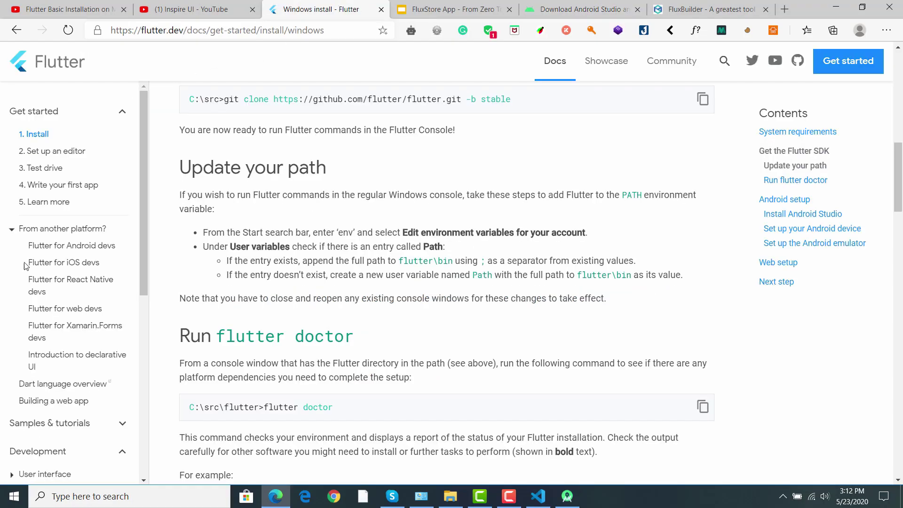
scroll(56, 282, "down", 3)
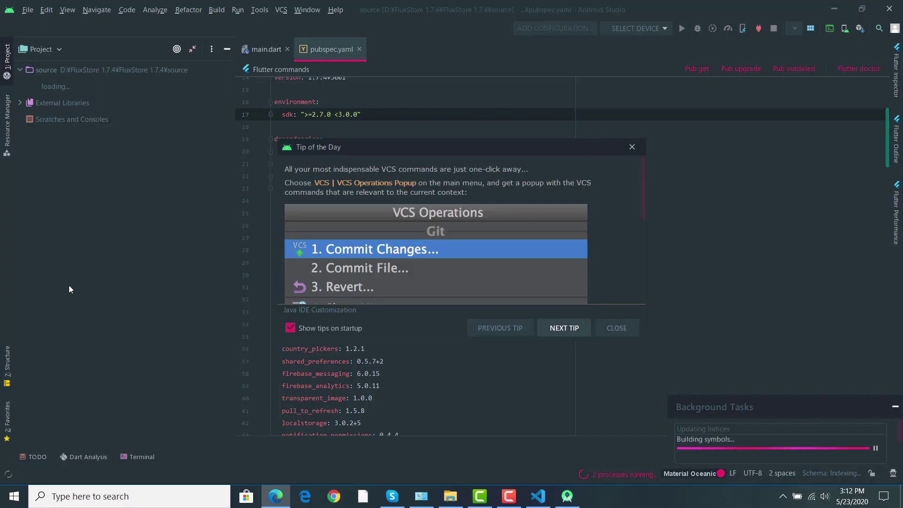
Close the Tip of the Day and find the AVD Manager through the action search to open it
left_click(611, 330)
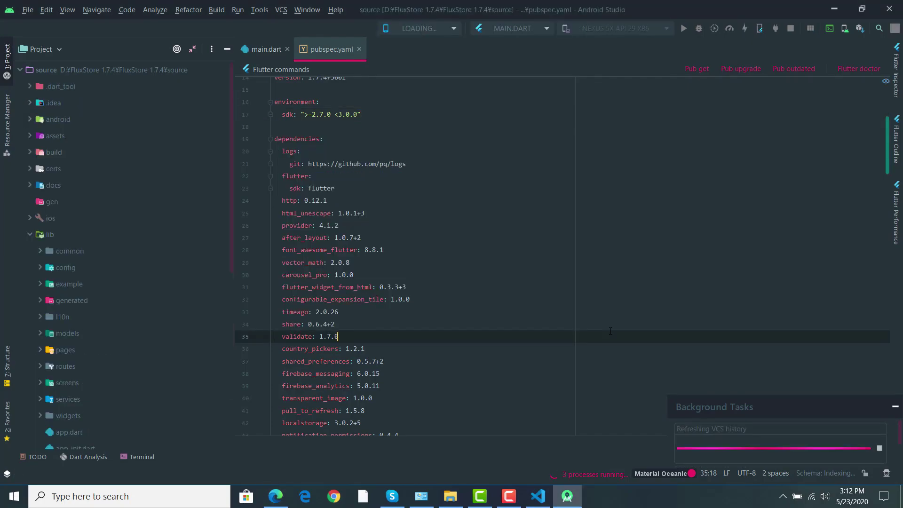
key("ctrl+shift+a")
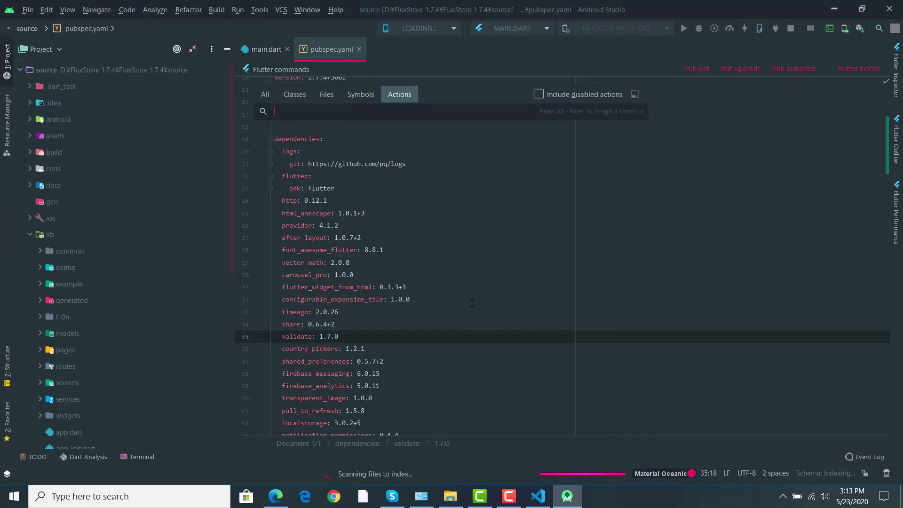
type("a")
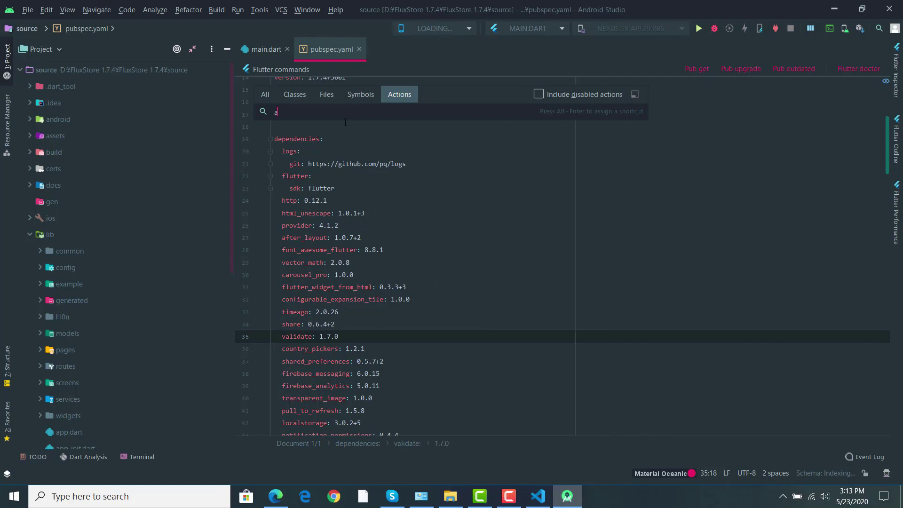
type("vd")
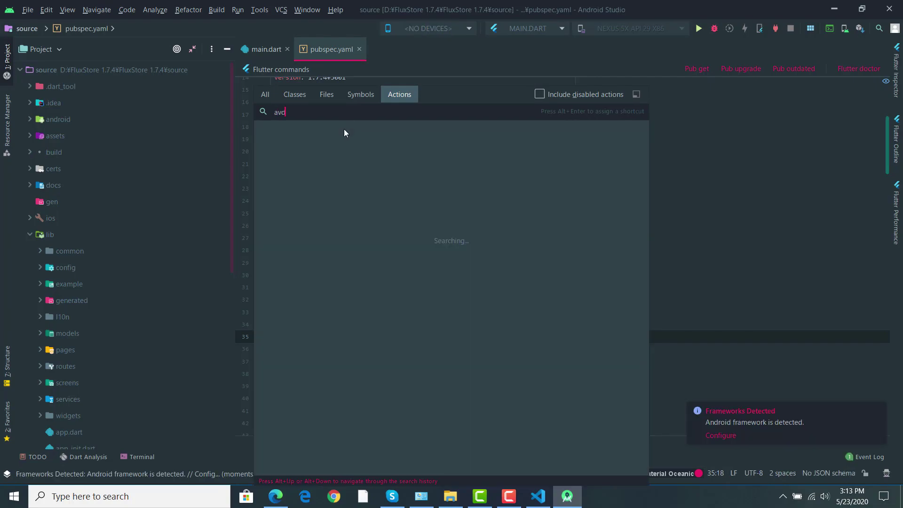
key("Return")
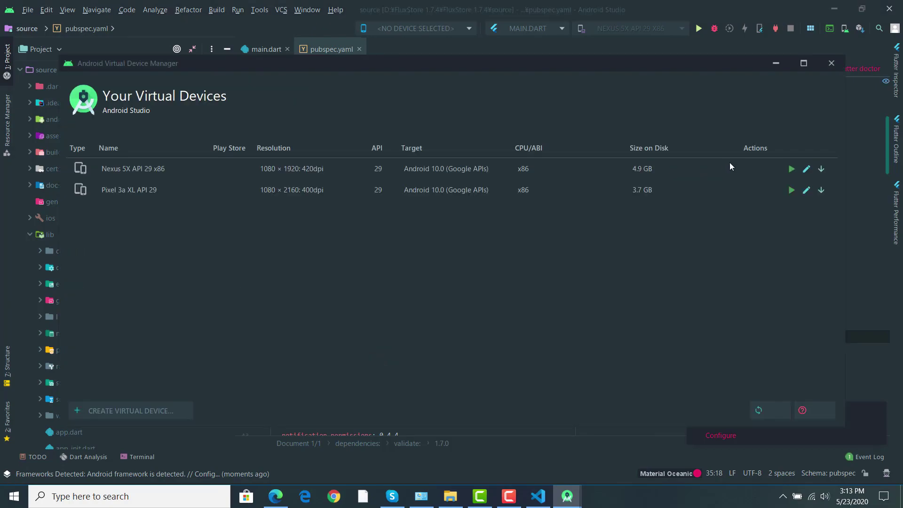
Wipe the user data of the Pixel 3a XL API 29 virtual device and confirm the wipe
left_click(821, 190)
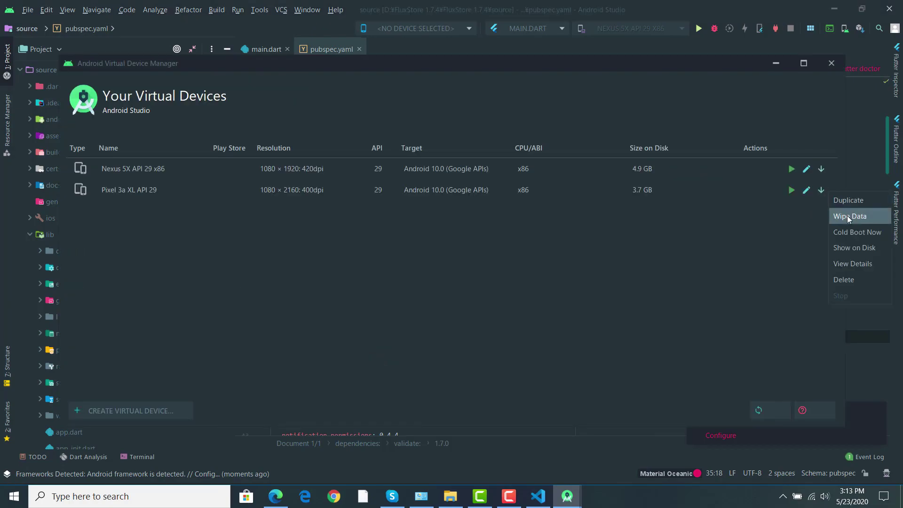
left_click(848, 217)
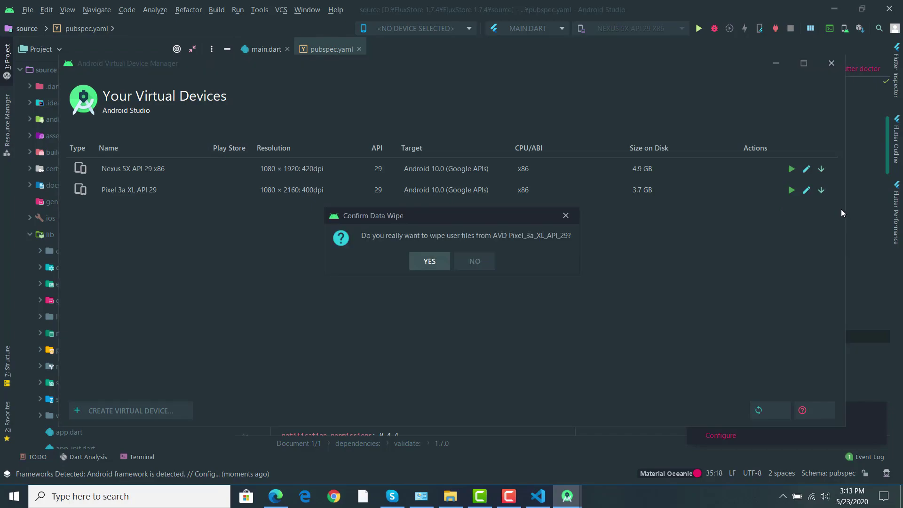
left_click(428, 258)
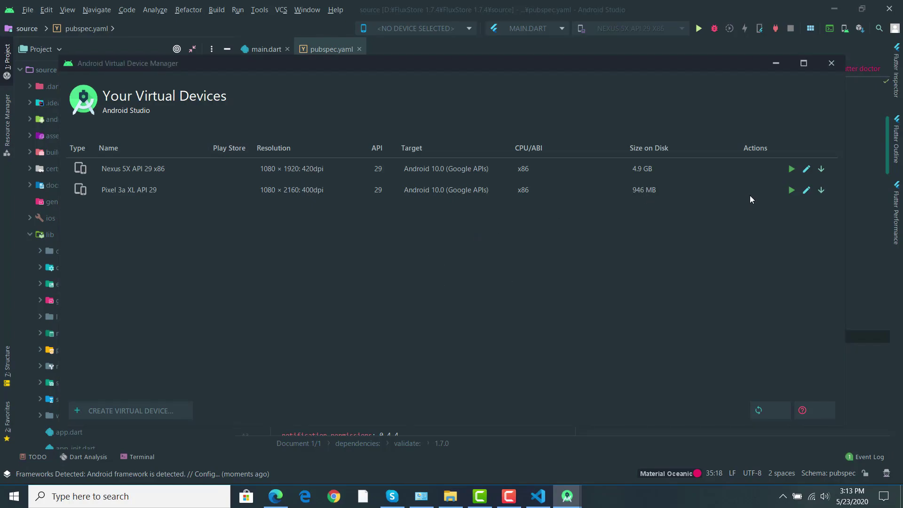
Start the Pixel 3a XL API 29 emulator, then dismiss the device manager and close Android Studio
left_click(792, 190)
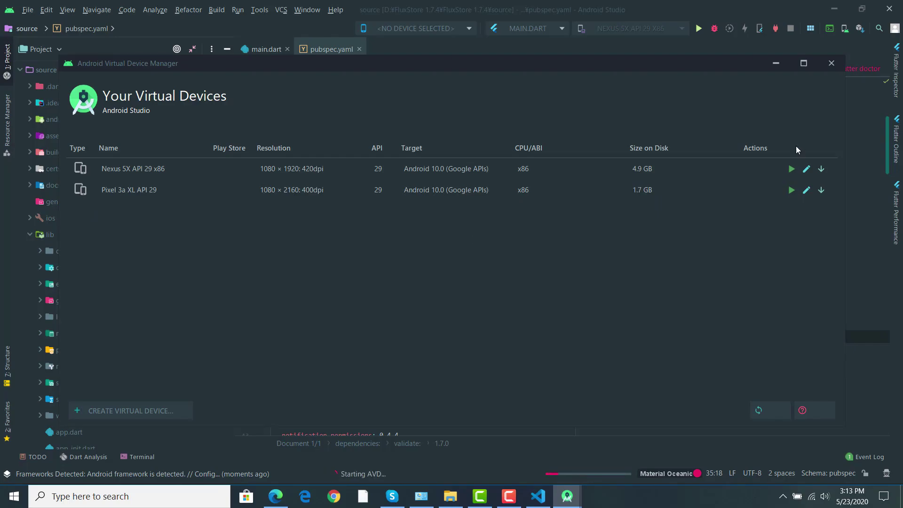
left_click(778, 60)
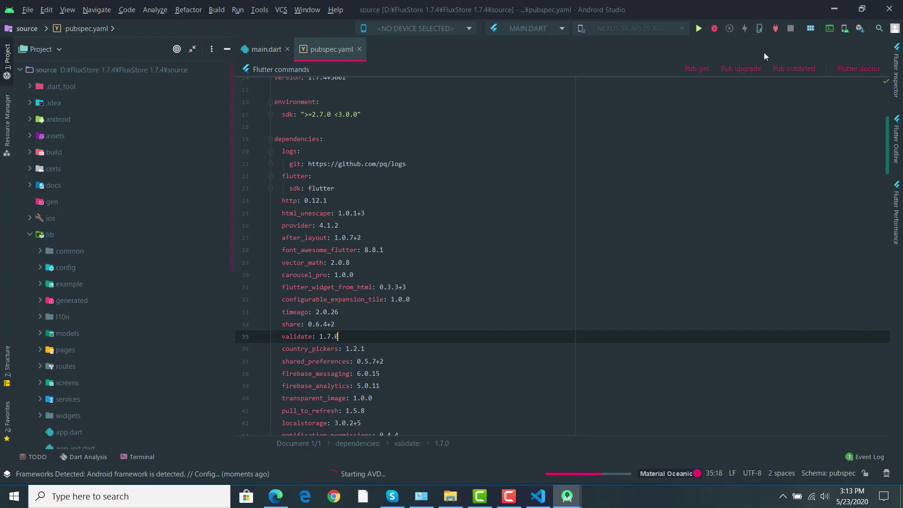
left_click(889, 9)
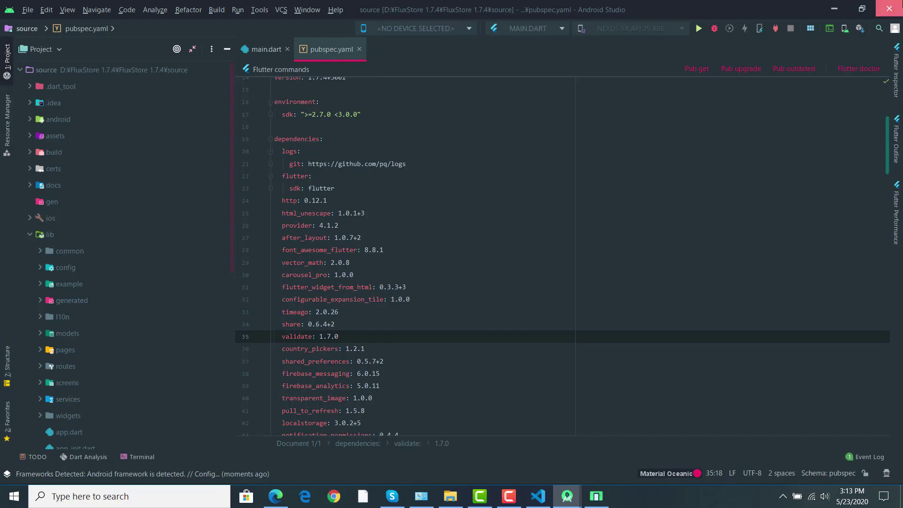
Confirm closing Android Studio and switch to Visual Studio Code, checking the emulator's boot progress on the way
left_click(470, 260)
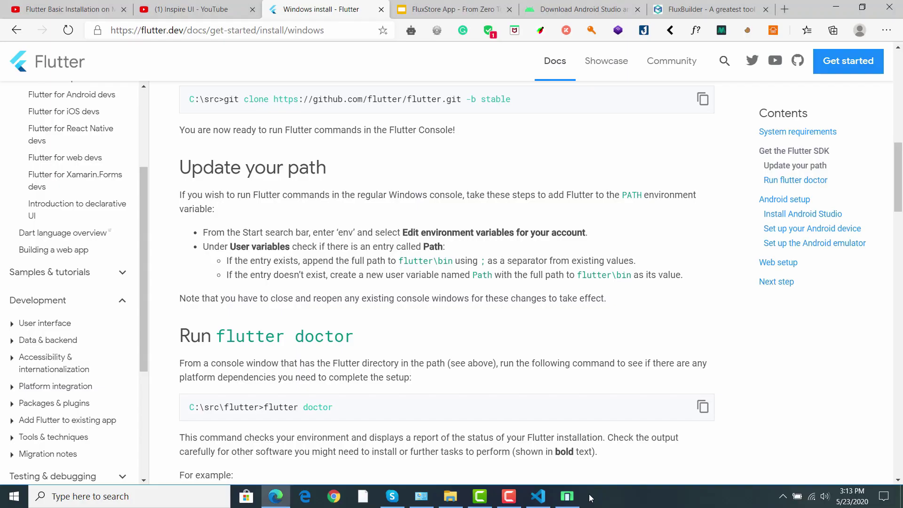
left_click(567, 496)
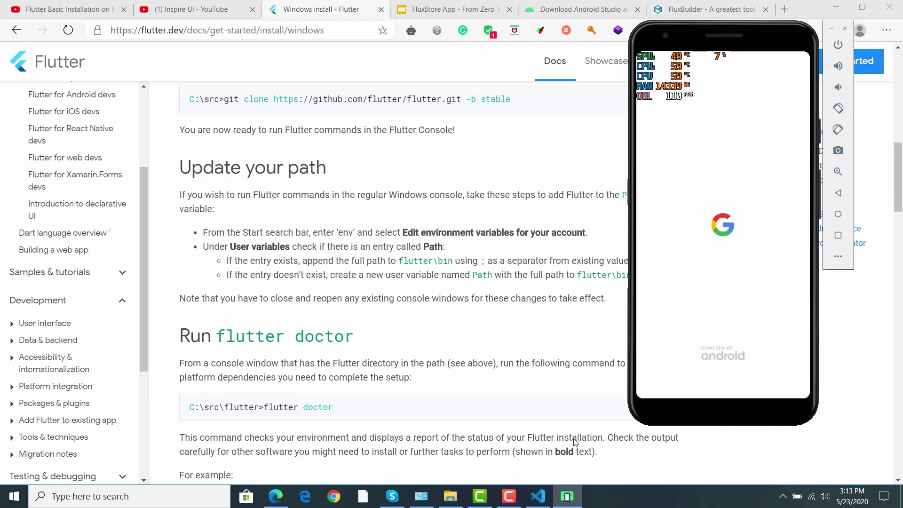
left_click(450, 496)
left_click(537, 499)
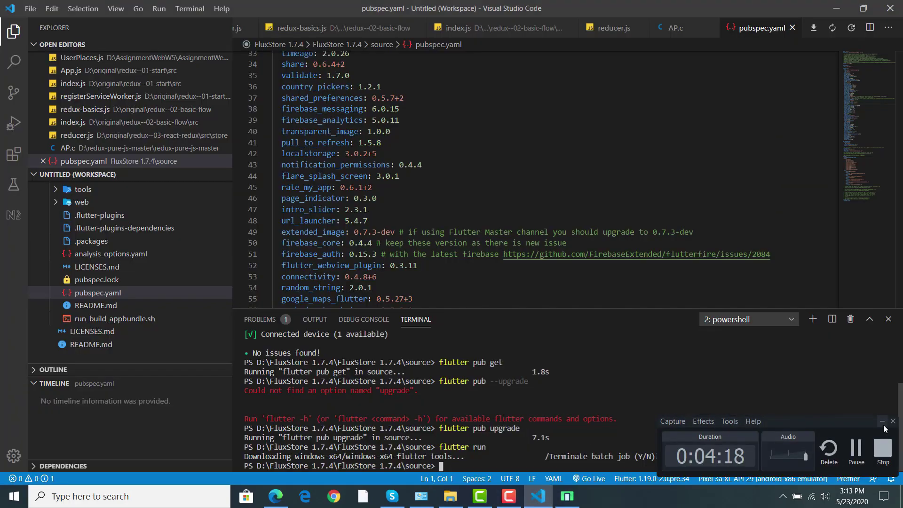
left_click(882, 421)
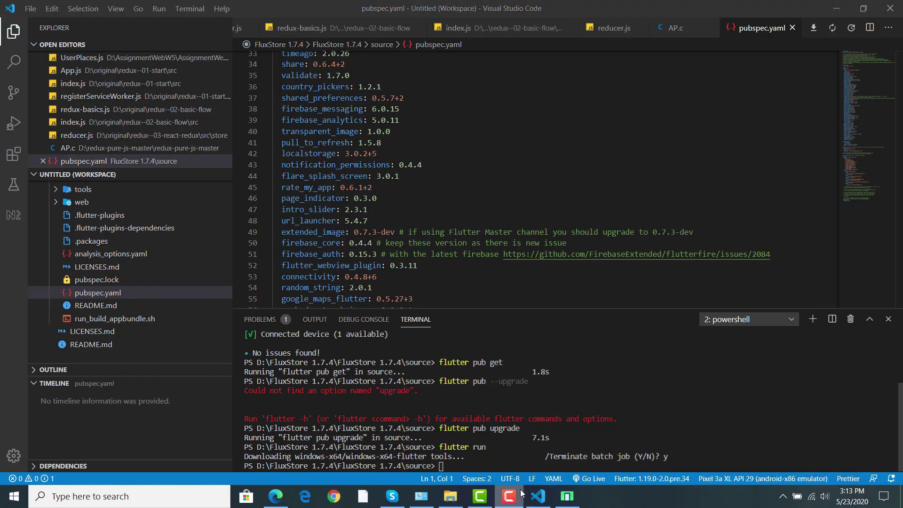
left_click(567, 496)
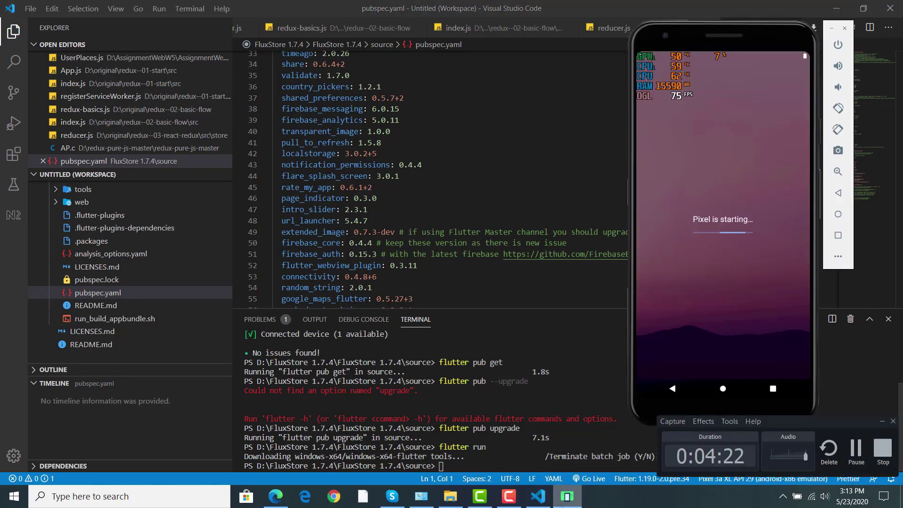
left_click(547, 383)
Run flutter doctor in the terminal of the FluxStore source folder to check the Flutter setup
scroll(547, 384, "up", 3)
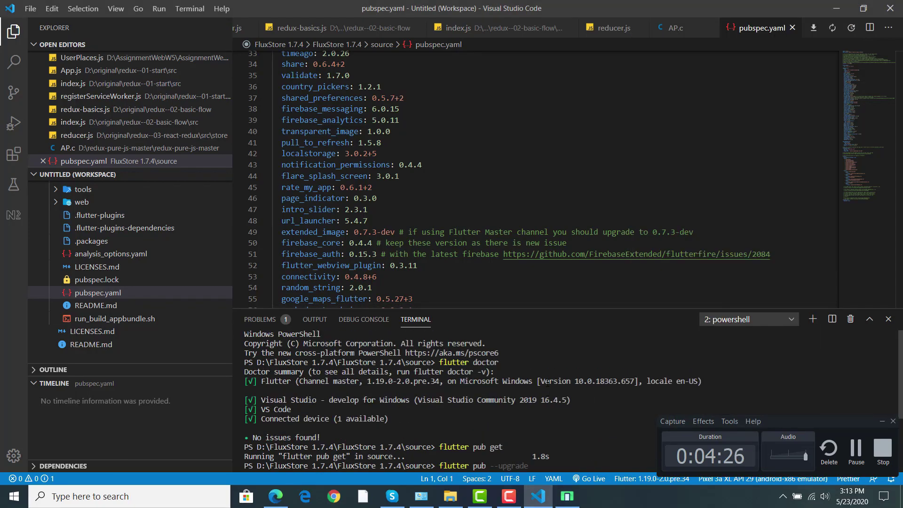
scroll(546, 391, "down", 3)
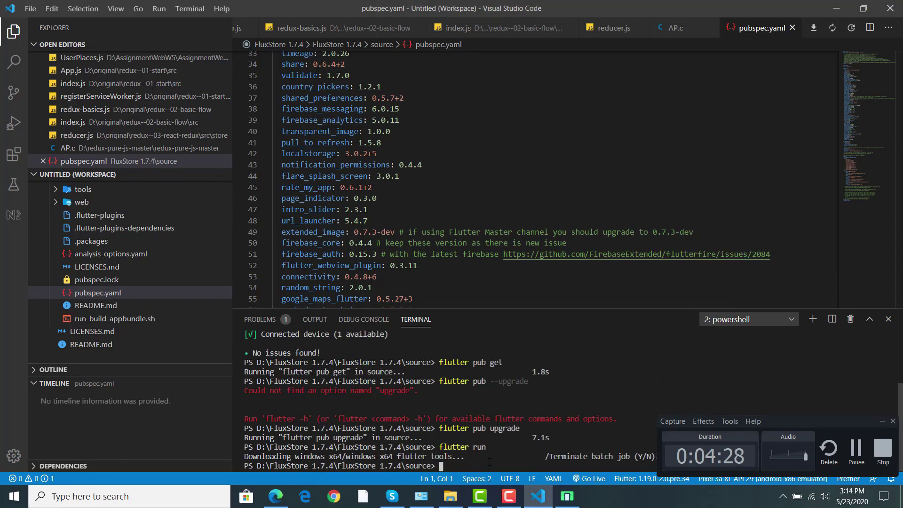
type("flutter doctor")
key("Return")
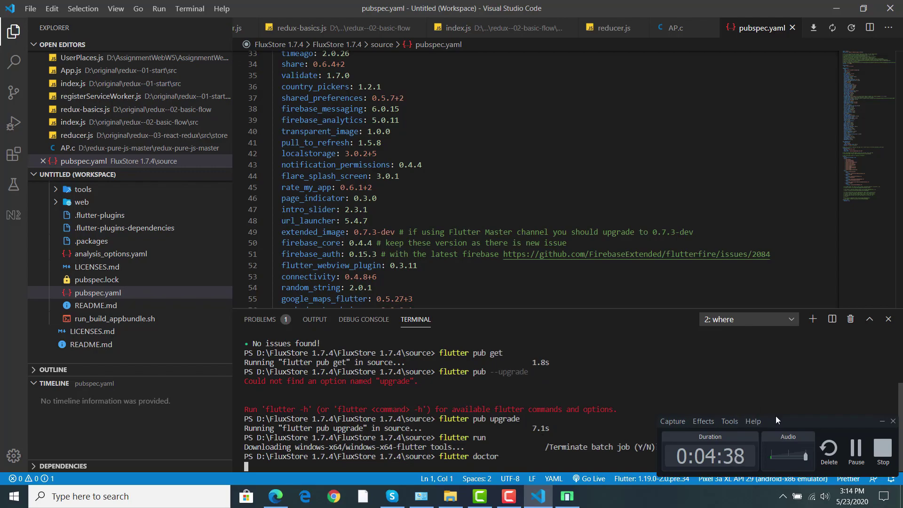
left_click_drag(778, 420, 734, 135)
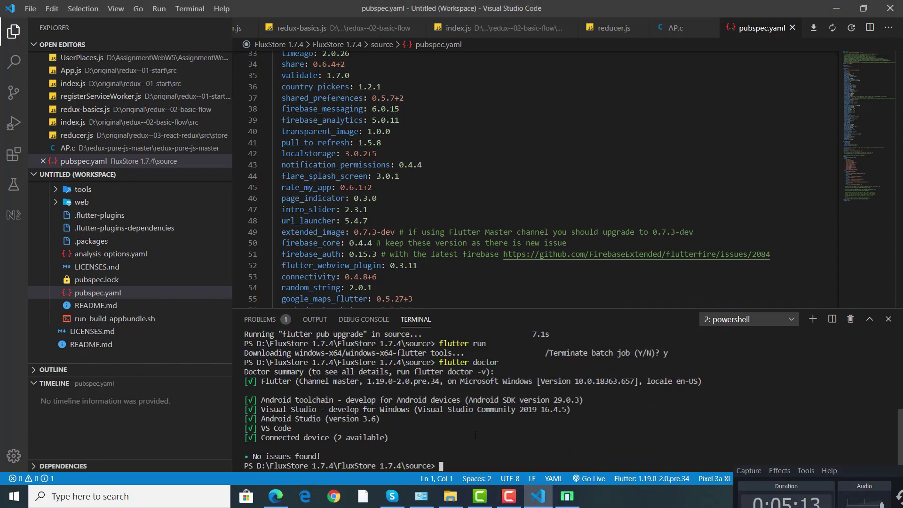
Start the FluxStore app from the terminal with flutter run, without naming a target device
type("flutter run")
key("Return")
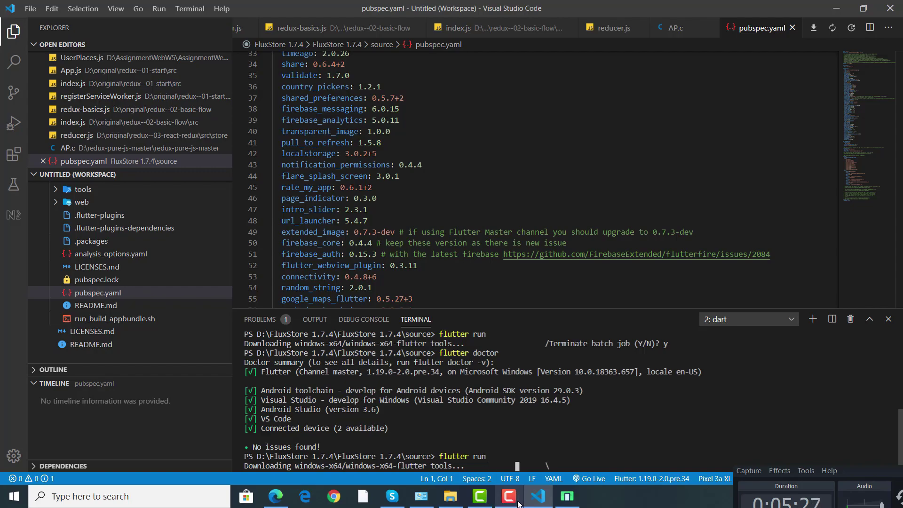
left_click_drag(856, 476, 778, 277)
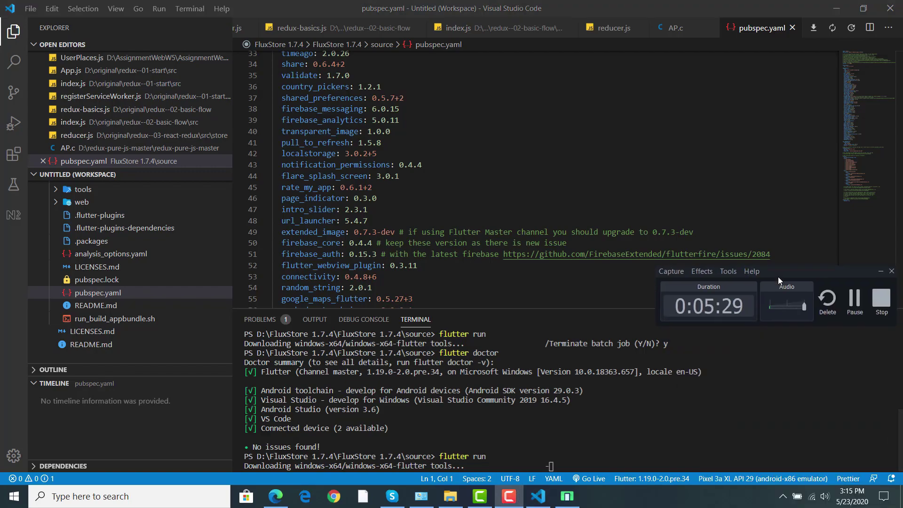
left_click(845, 314)
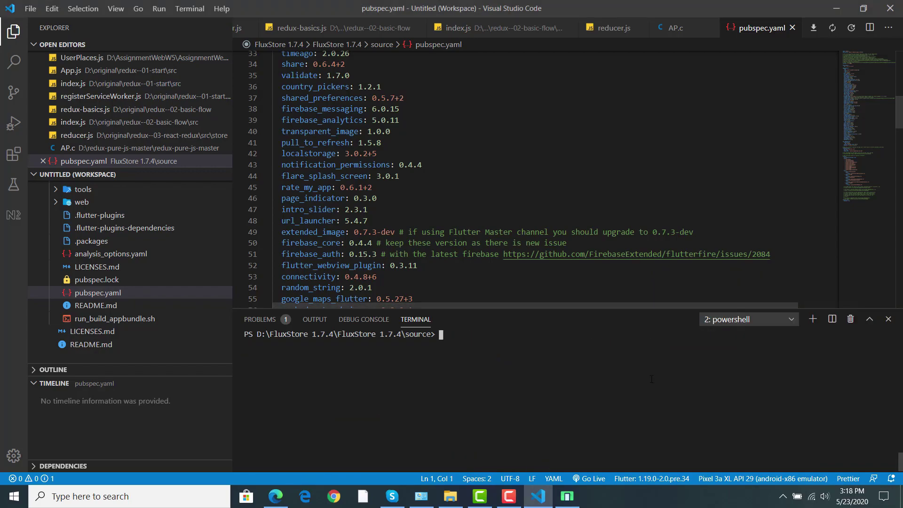
Check that the emulator is up and list the connected devices with the flutter devices command
left_click(567, 496)
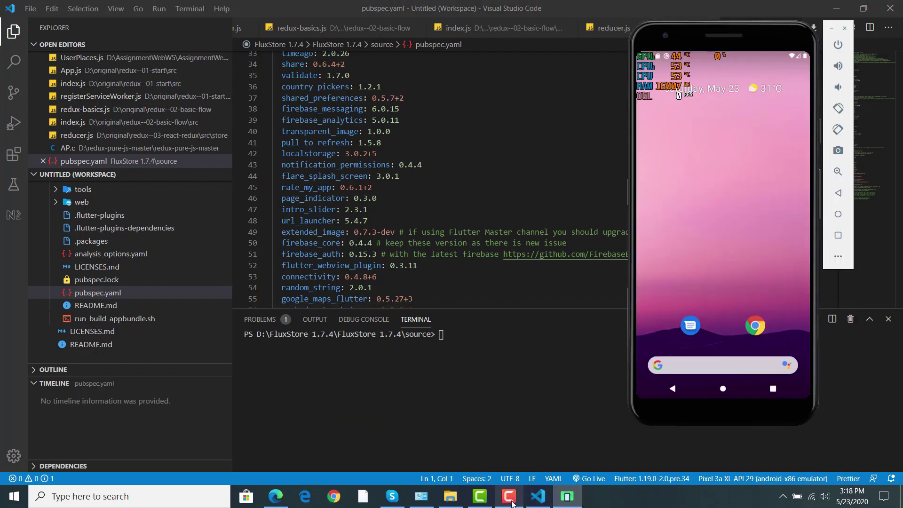
left_click(515, 373)
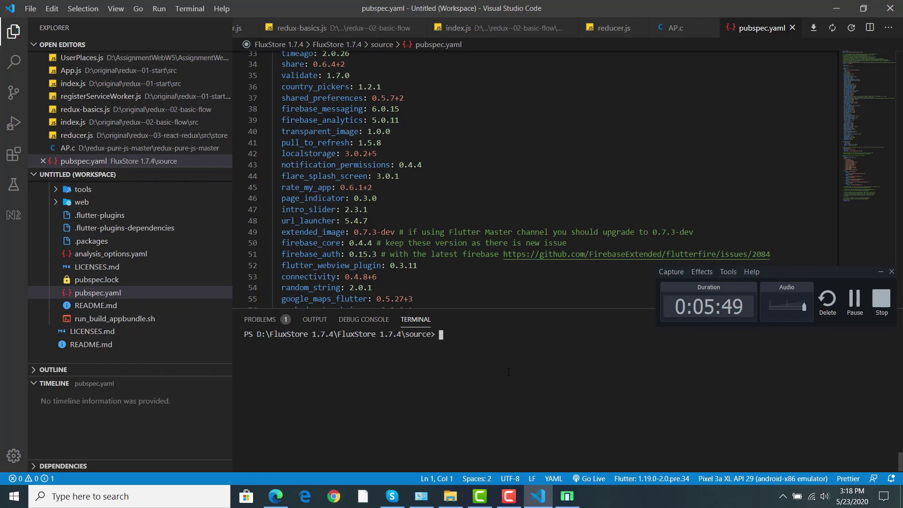
type("flutter")
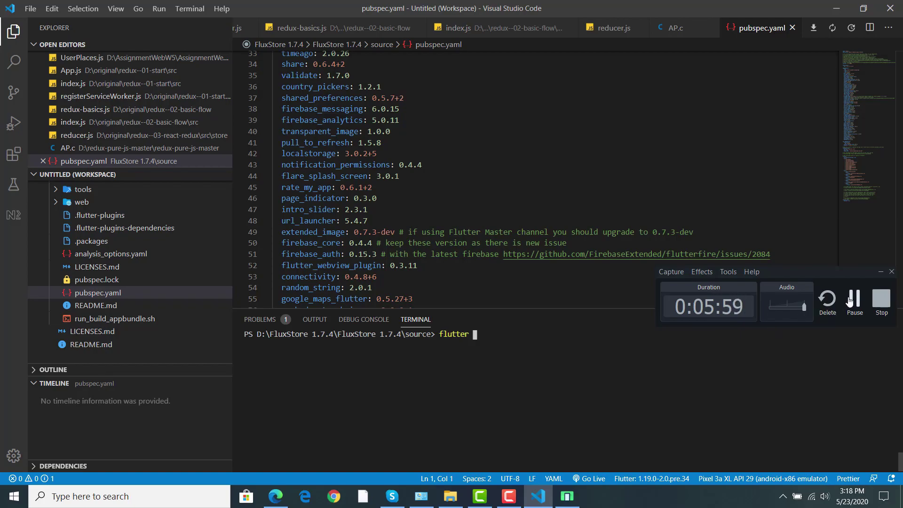
left_click(850, 300)
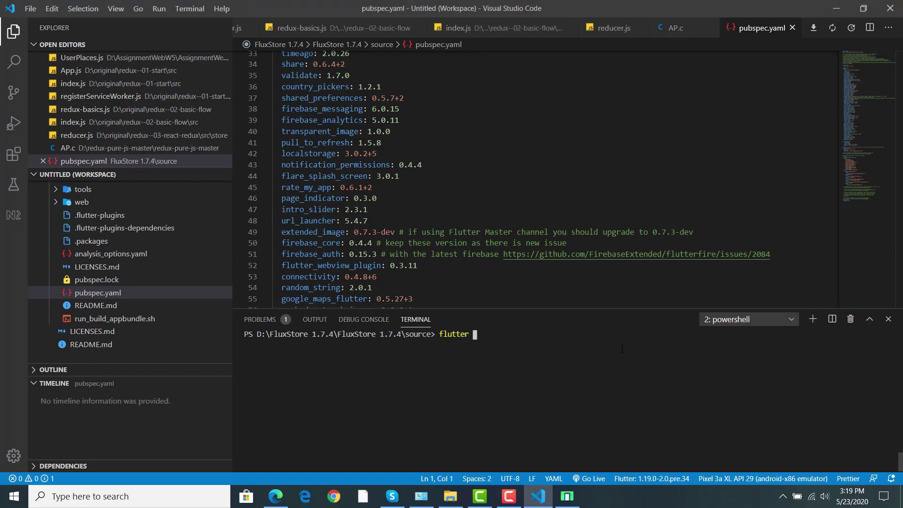
type("devices")
key("Return")
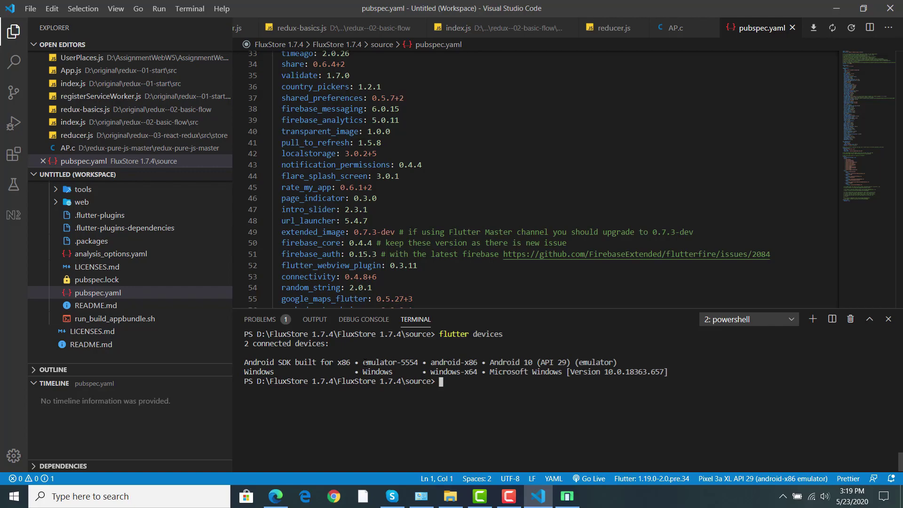
Copy the emulator-5554 device ID and launch the app on it with flutter run -d emulator-5554
left_click_drag(363, 362, 418, 363)
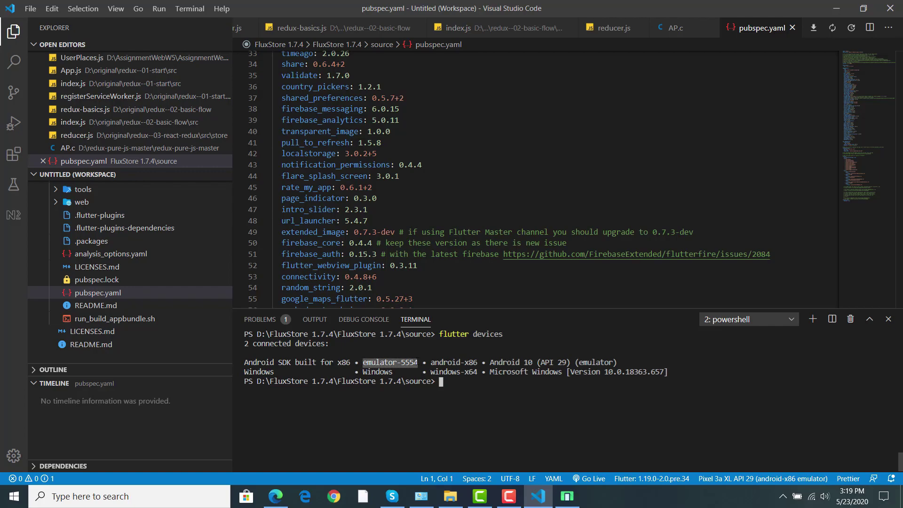
key("ctrl+c")
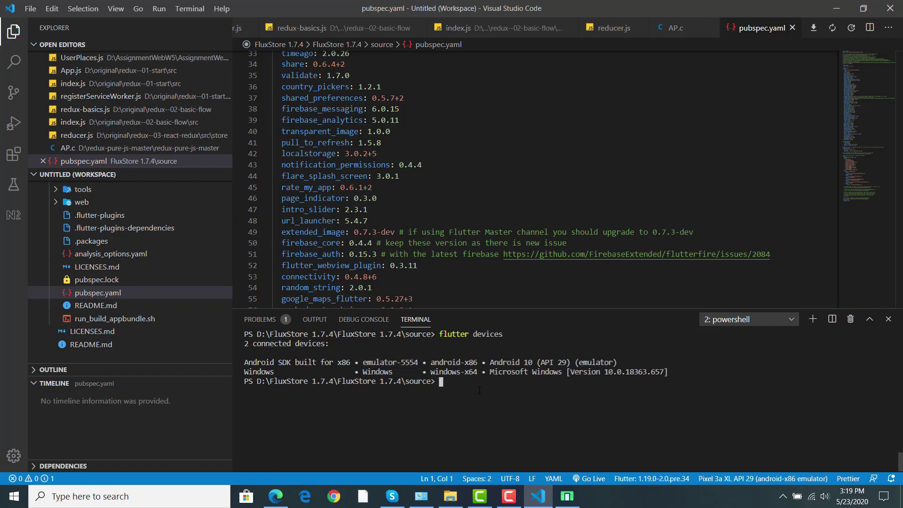
type("flutter run -d")
key("ctrl+v")
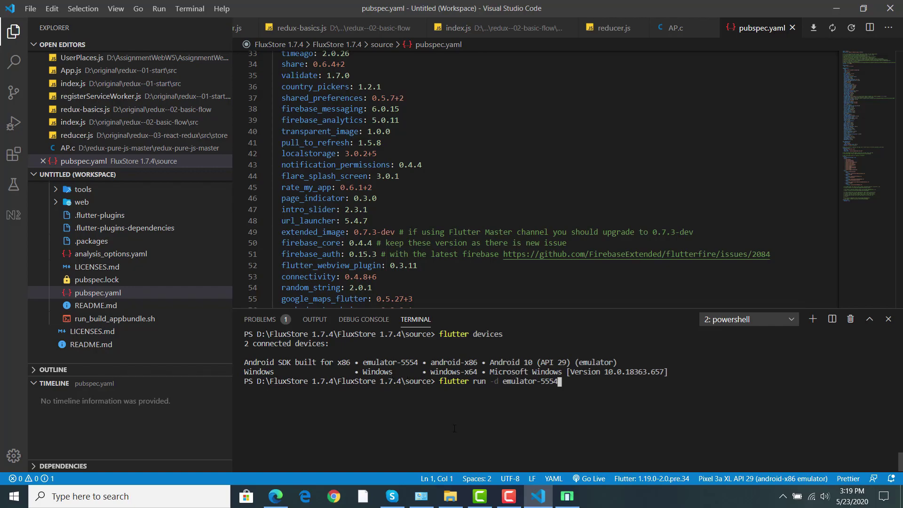
key("Return")
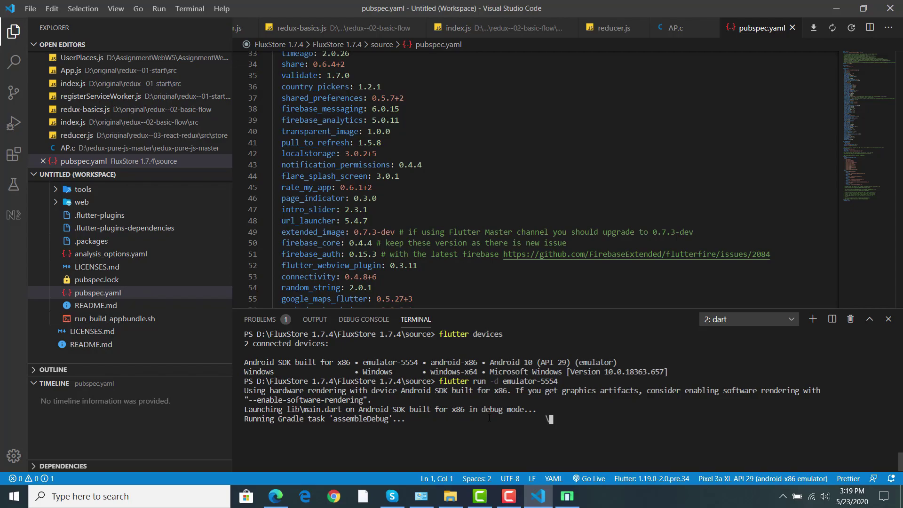
left_click(508, 496)
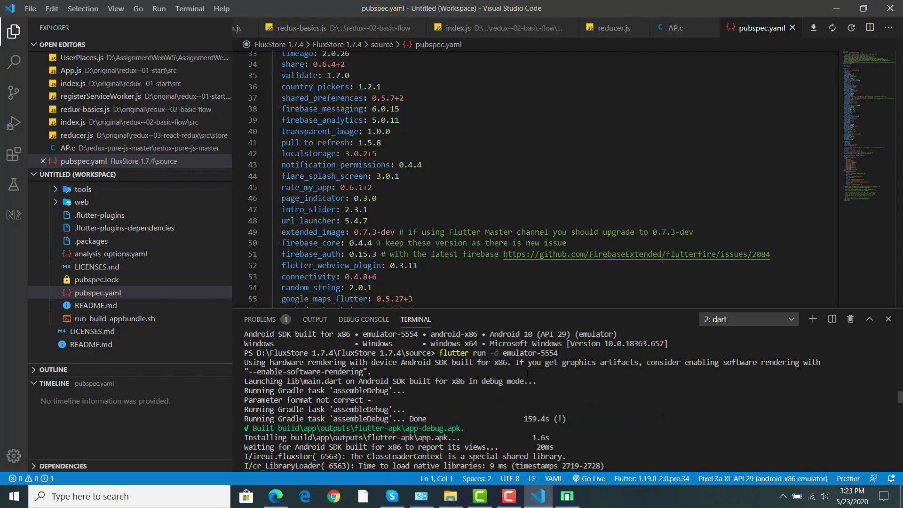
Review the terminal output of the run, from the Gradle build to the APK installation
left_click_drag(439, 353, 574, 408)
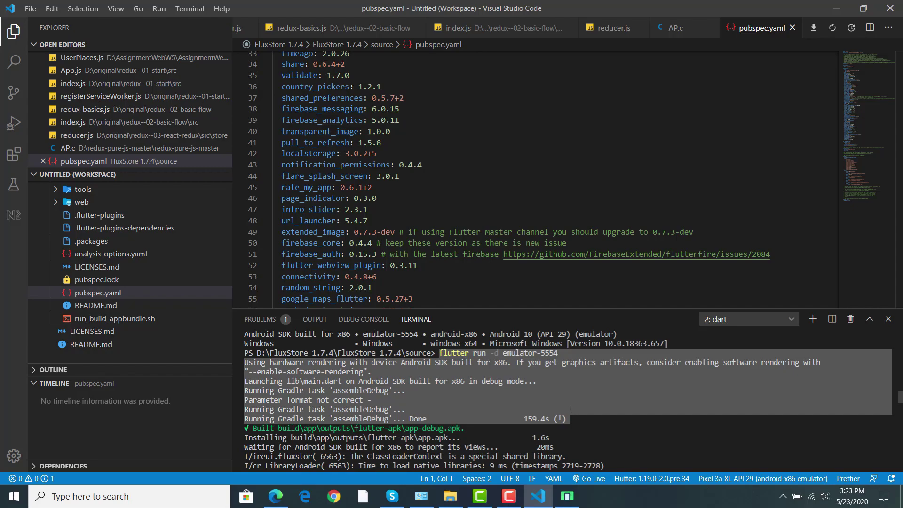
scroll(420, 385, "up", 3)
left_click(514, 418)
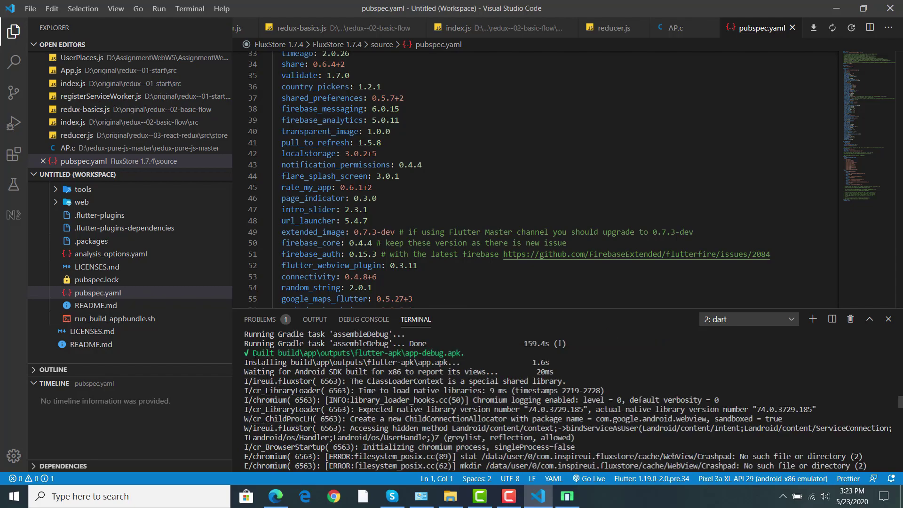
left_click_drag(252, 353, 498, 392)
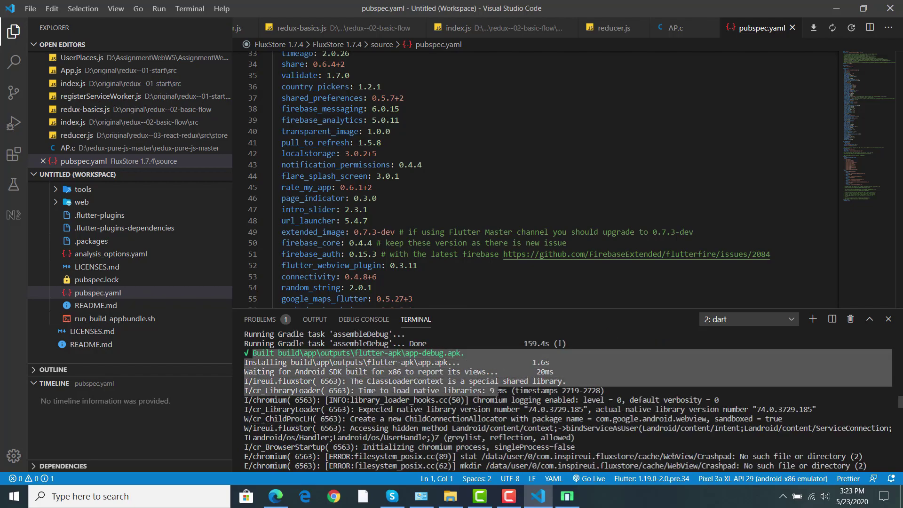
Bring up the emulator and advance through FluxStore's welcome slides to the store's home screen
left_click(567, 496)
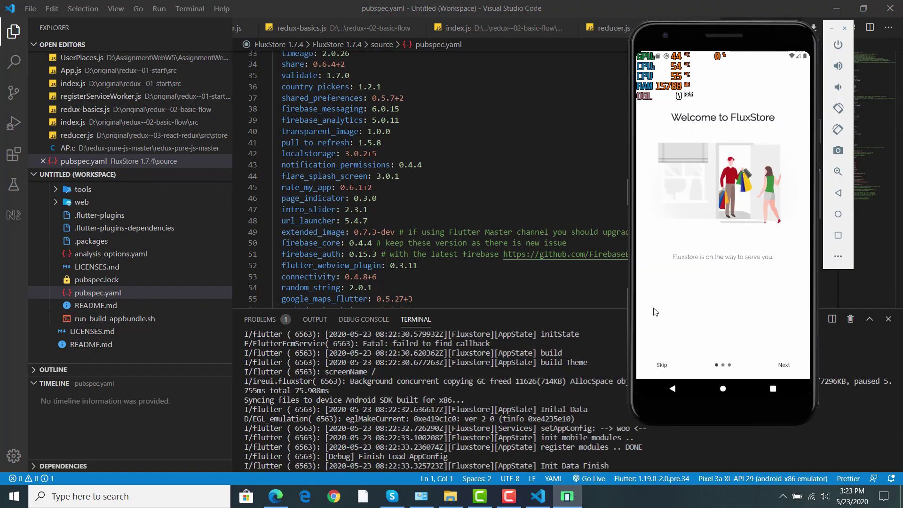
left_click(784, 365)
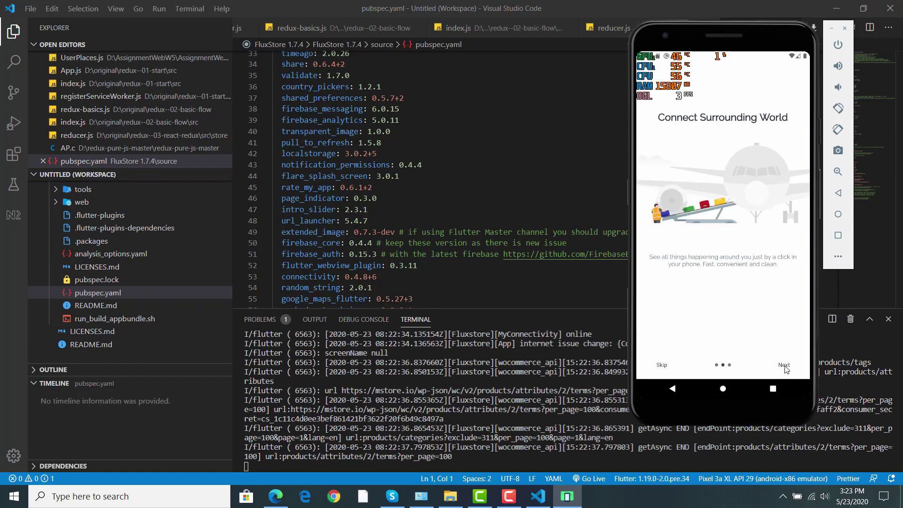
left_click(784, 365)
left_click(783, 365)
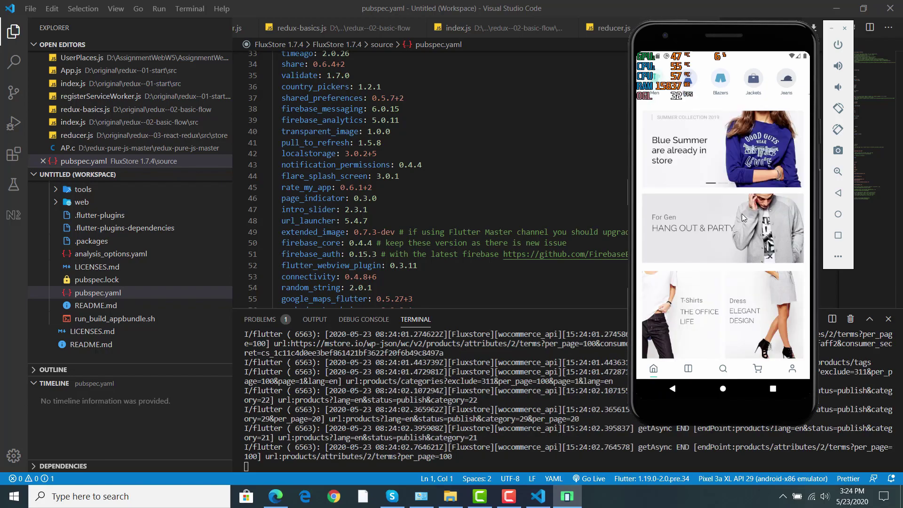
Browse the Bags category in the emulator's FluxStore app, refresh its products, and return to the category list
left_click(689, 368)
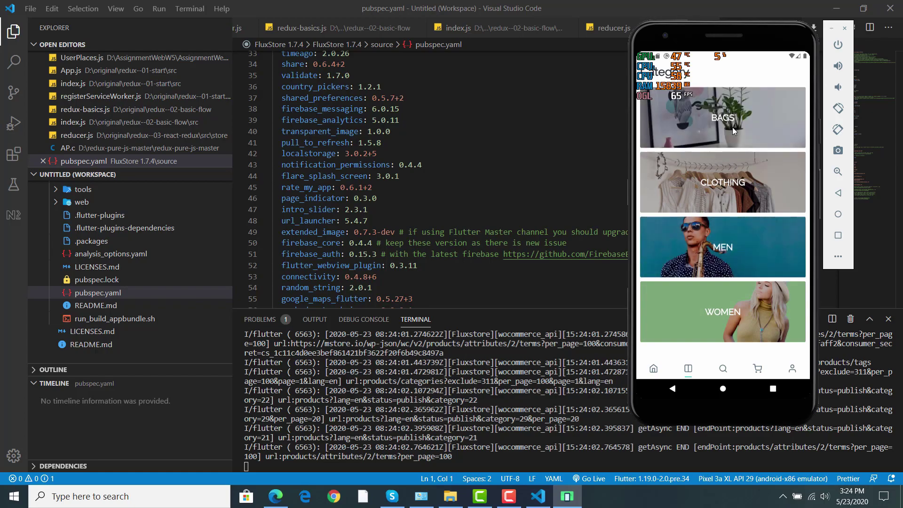
left_click(732, 127)
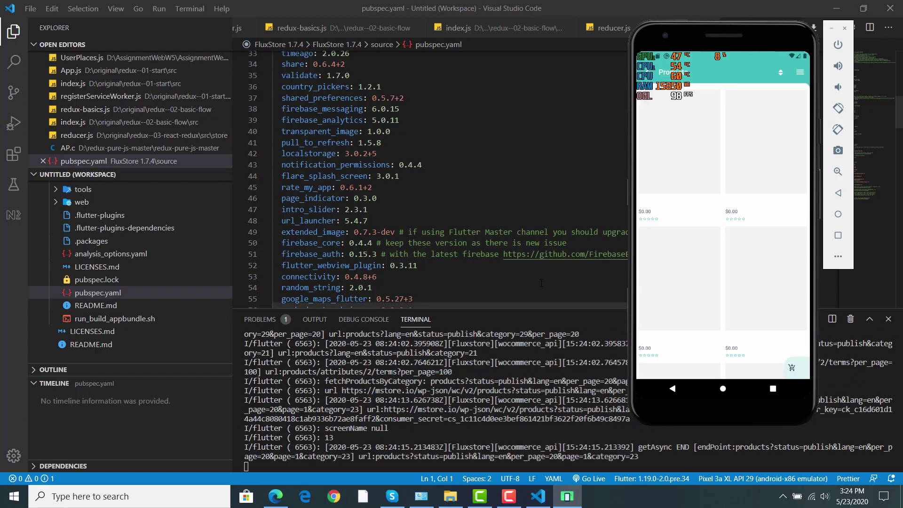
left_click_drag(709, 216, 734, 310)
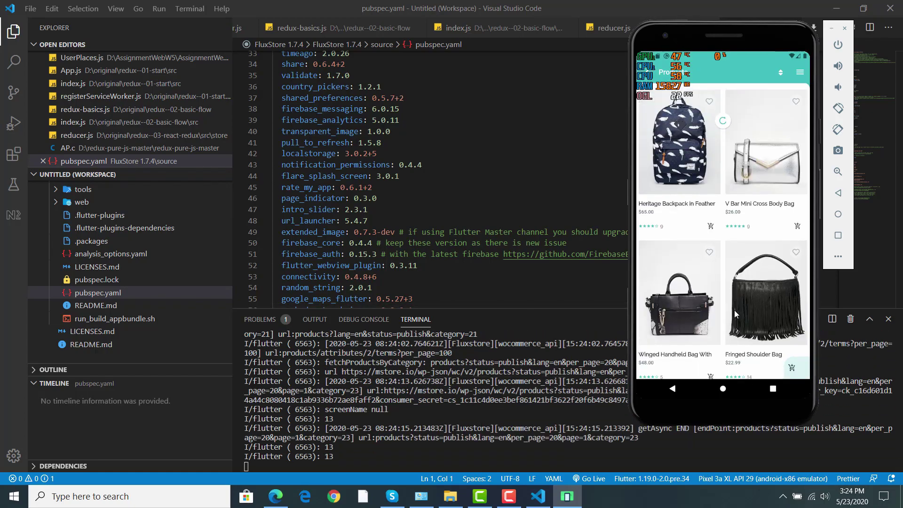
left_click(677, 388)
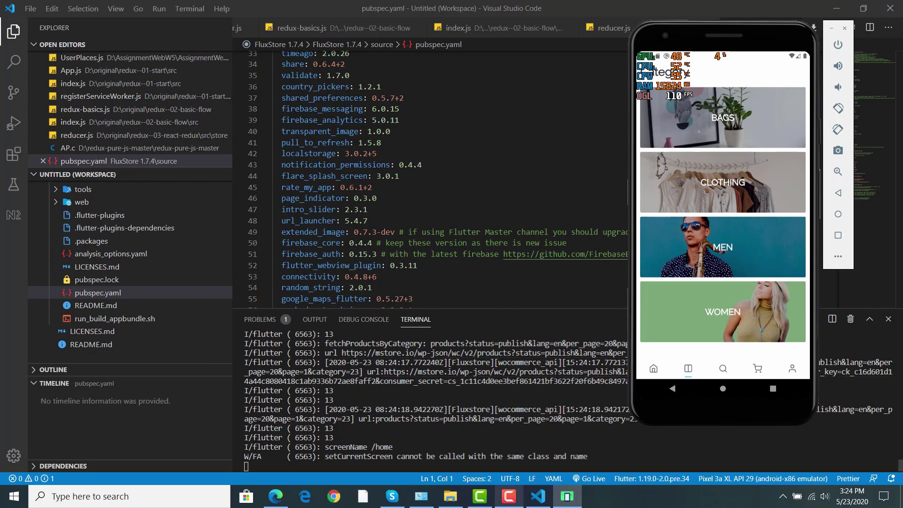
left_click(509, 496)
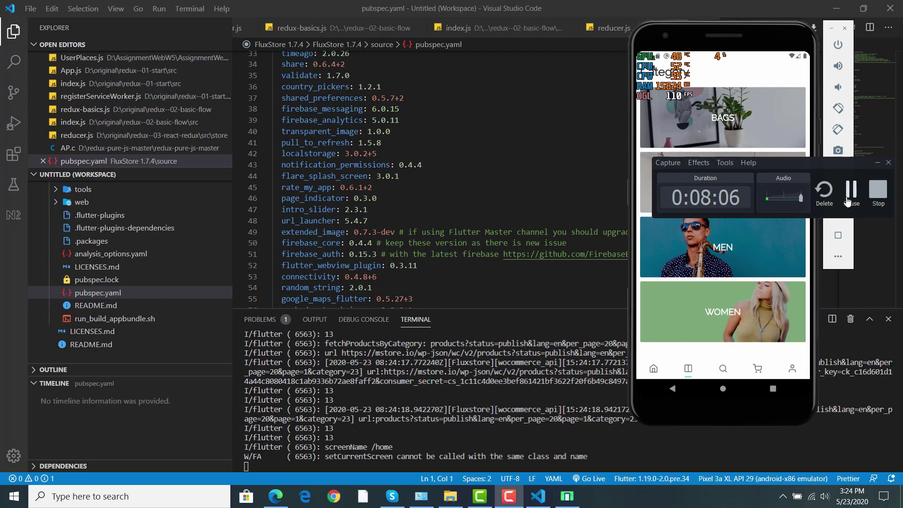